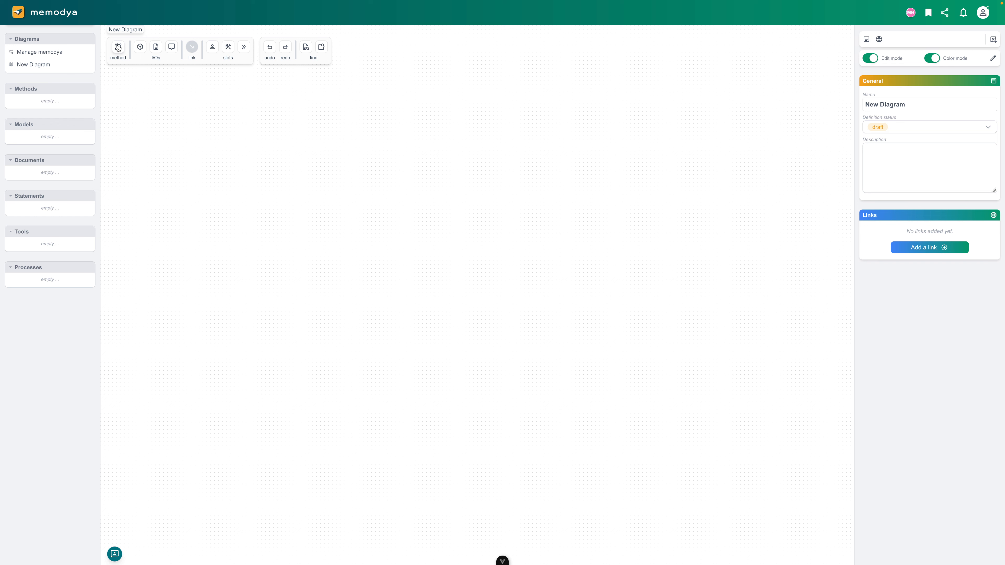
Add a method to the empty diagram and name it "Requirements definition method".
{"action": "left_click_drag", "start_coordinate": [118, 48], "coordinate": [343, 192]}
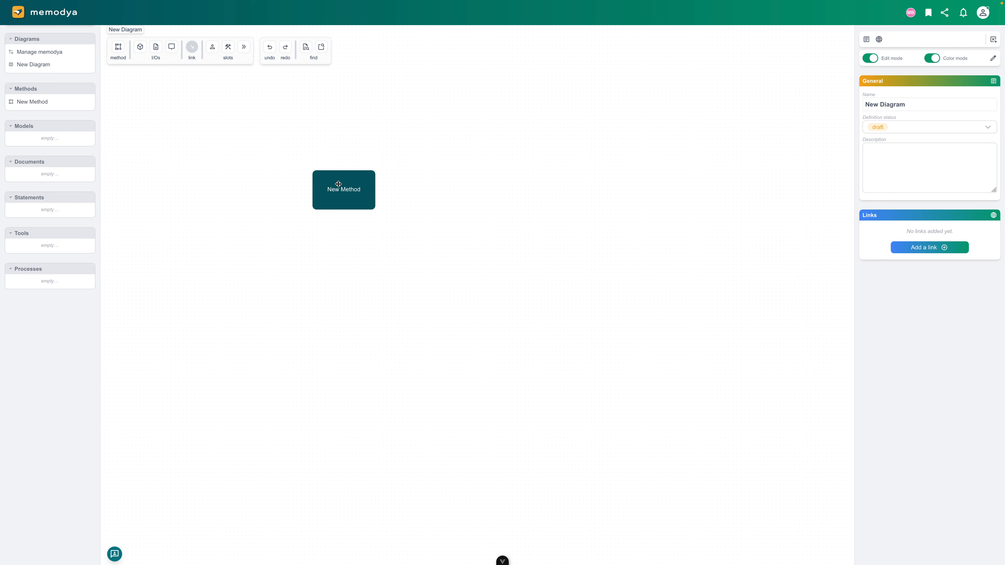
{"action": "left_click", "coordinate": [343, 188]}
{"action": "left_click_drag", "start_coordinate": [906, 104], "coordinate": [854, 106]}
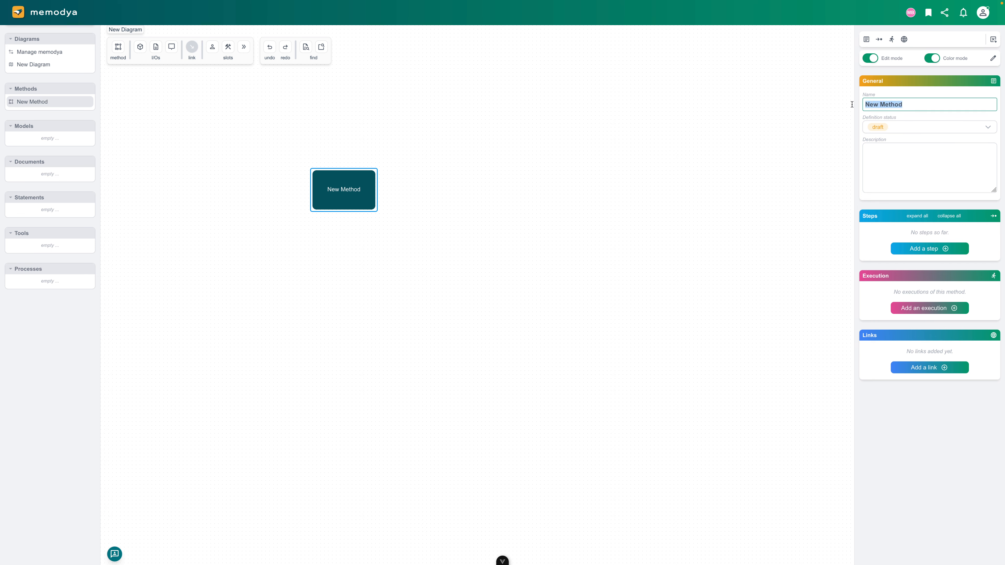
{"action": "type", "text": "Requirement"}
{"action": "type", "text": "s method"}
{"action": "key", "text": "BackSpace"}
{"action": "key", "text": "BackSpace"}
{"action": "key", "text": "BackSpace"}
{"action": "key", "text": "BackSpace"}
{"action": "key", "text": "BackSpace"}
{"action": "key", "text": "BackSpace"}
{"action": "type", "text": "definition me"}
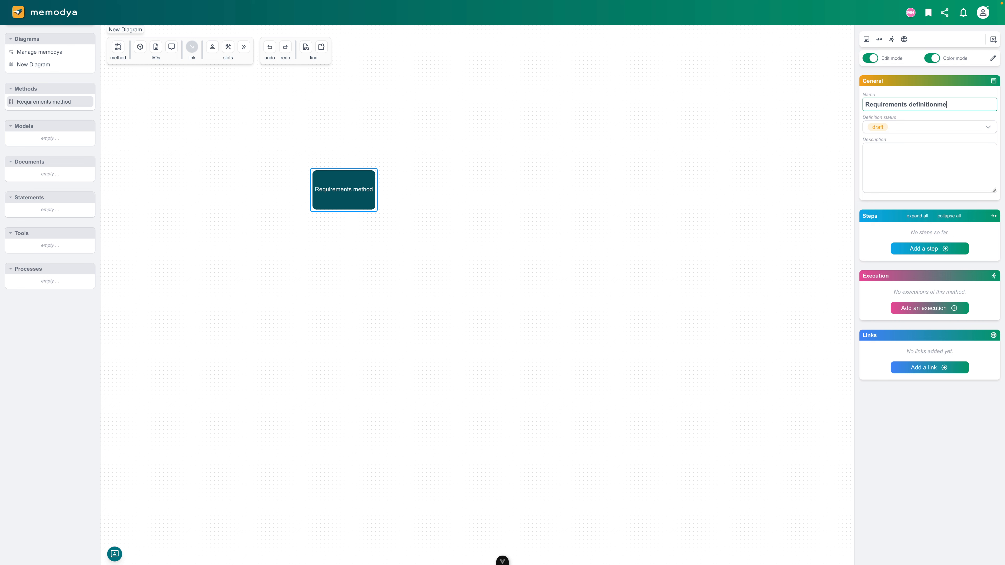
{"action": "key", "text": "BackSpace"}
{"action": "key", "text": "BackSpace"}
{"action": "type", "text": "method"}
{"action": "key", "text": "Return"}
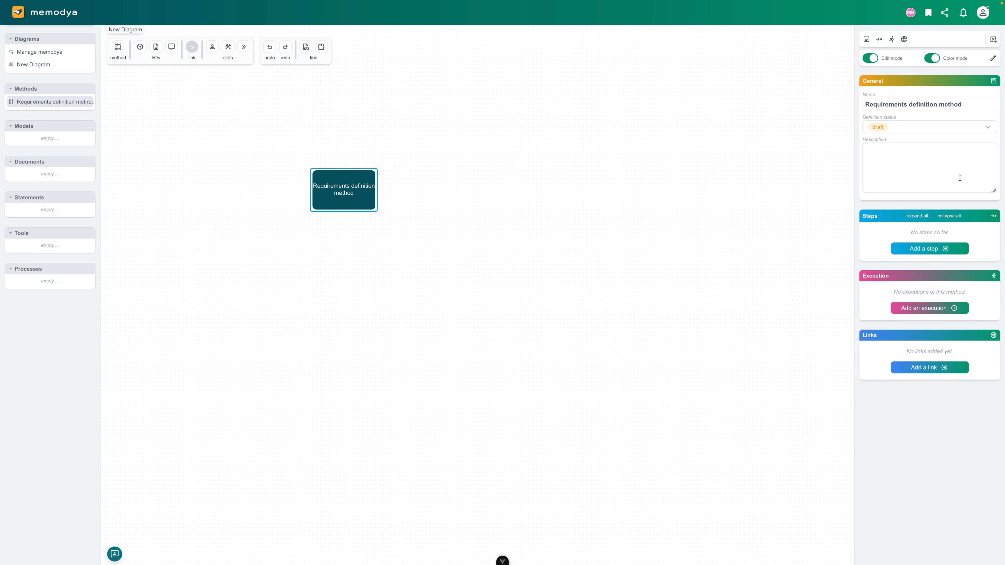
{"action": "left_click", "coordinate": [925, 163]}
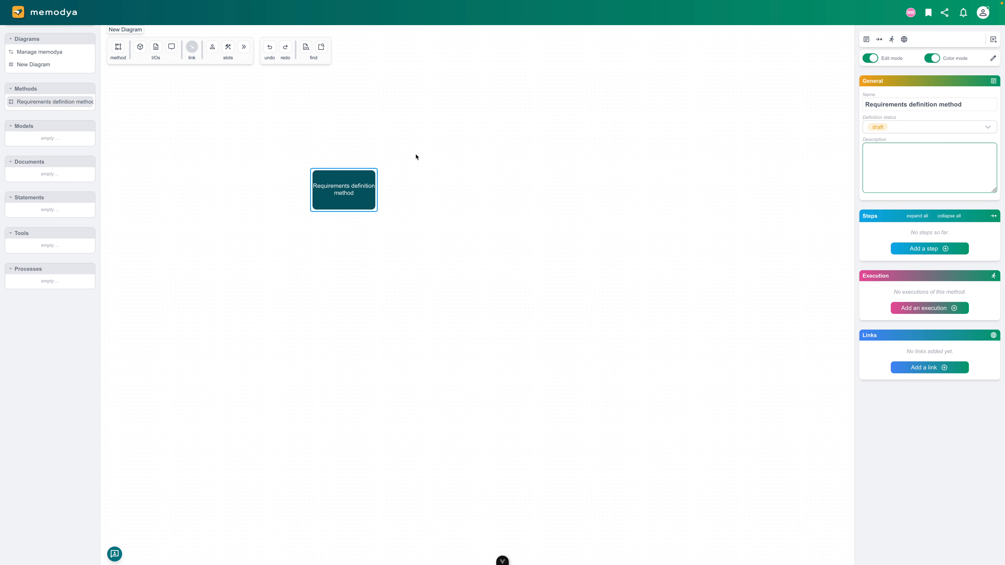
{"action": "left_click", "coordinate": [413, 175]}
{"action": "left_click", "coordinate": [370, 183]}
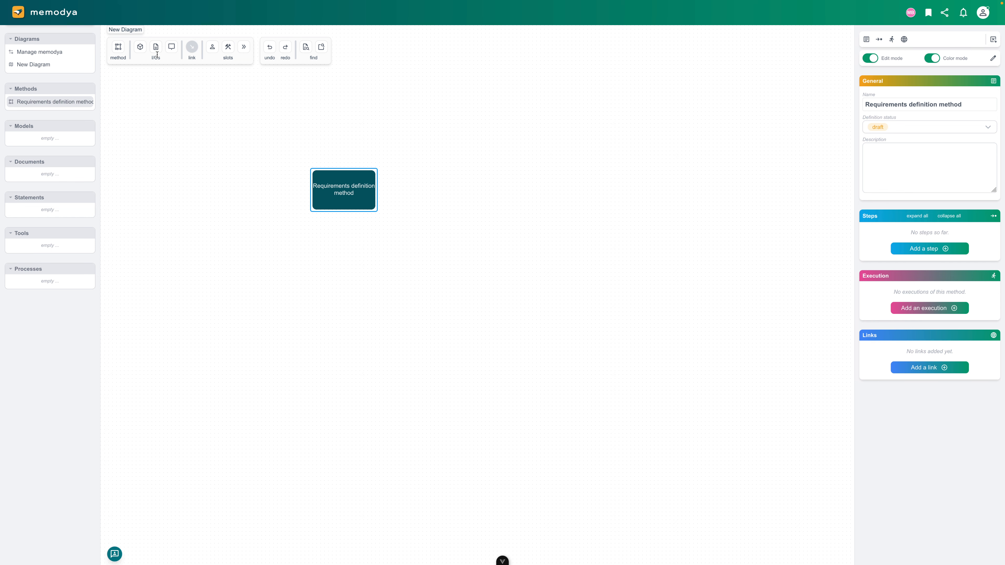
Add a model as an output of the method and name it "Requirements model".
{"action": "left_click_drag", "start_coordinate": [140, 47], "coordinate": [366, 185]}
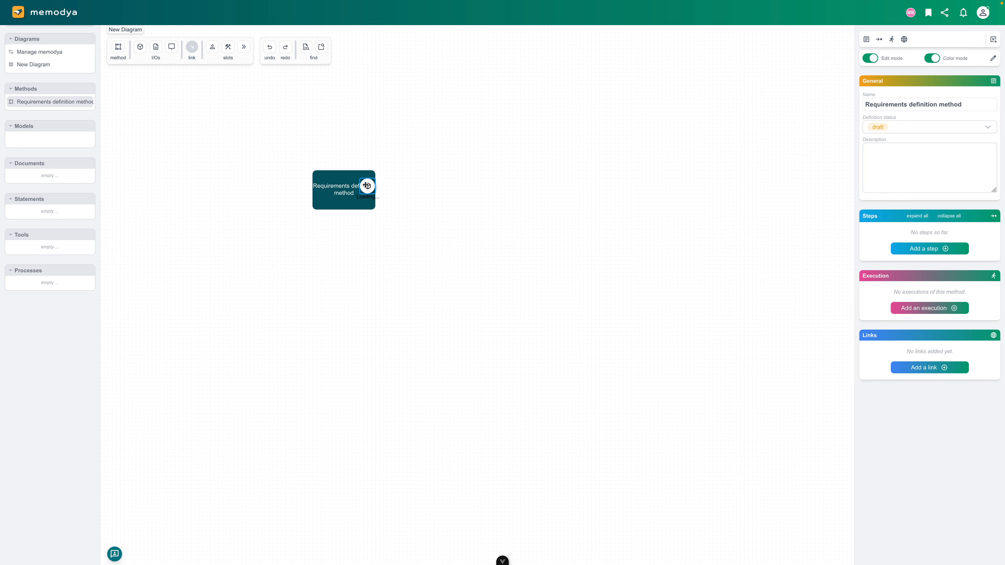
{"action": "left_click", "coordinate": [891, 105]}
{"action": "left_click_drag", "start_coordinate": [891, 104], "coordinate": [867, 102]}
{"action": "type", "text": "R"}
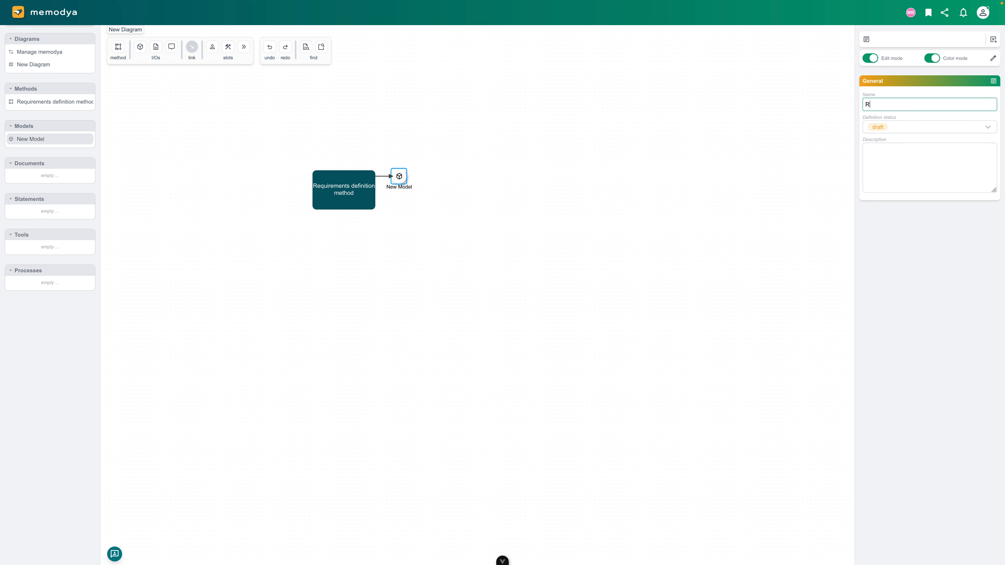
{"action": "type", "text": "equirements model"}
Rename the method to "Systems requirements definition method".
{"action": "left_click", "coordinate": [348, 189]}
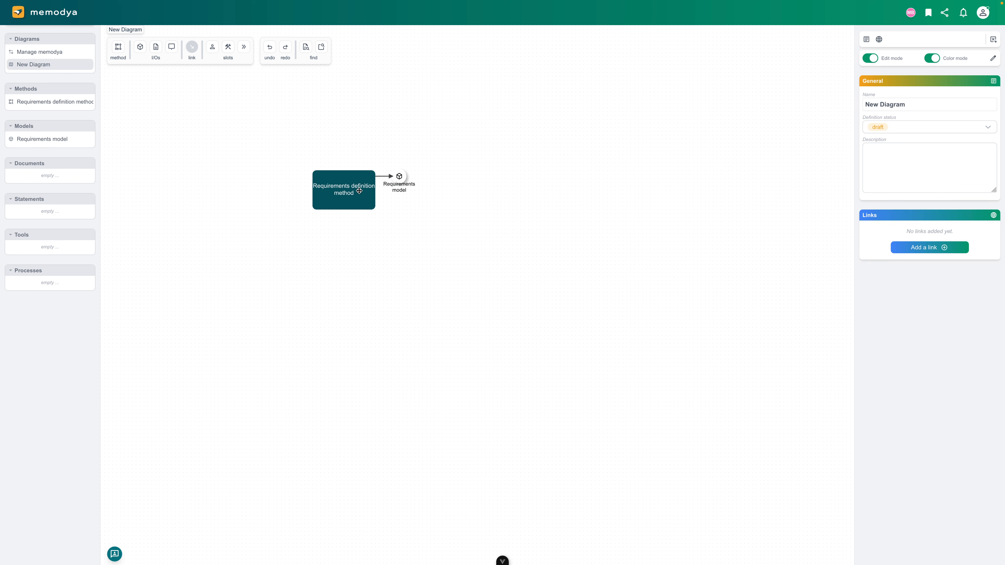
{"action": "left_click", "coordinate": [865, 104]}
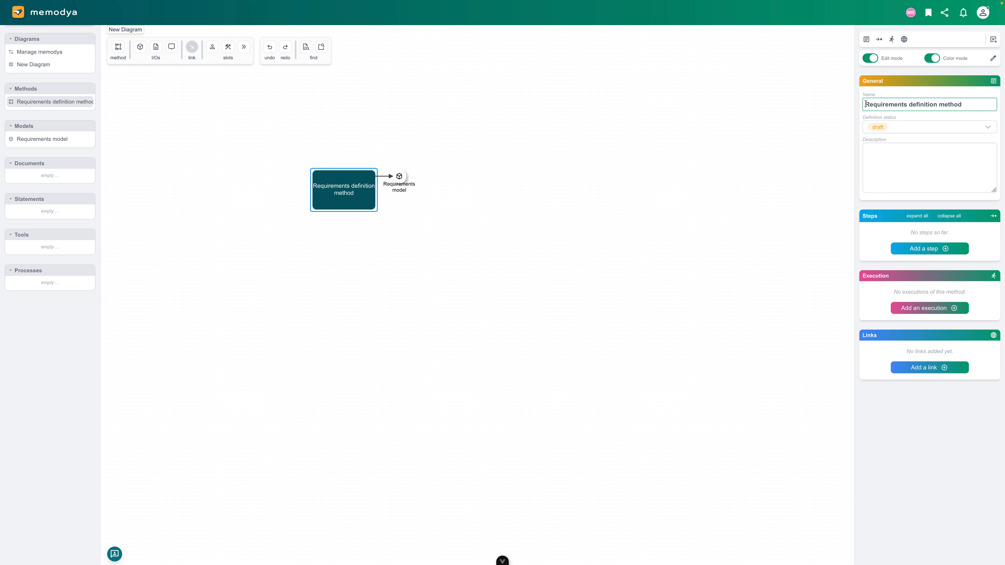
{"action": "type", "text": "Systems"}
{"action": "key", "text": "Delete"}
{"action": "type", "text": "r"}
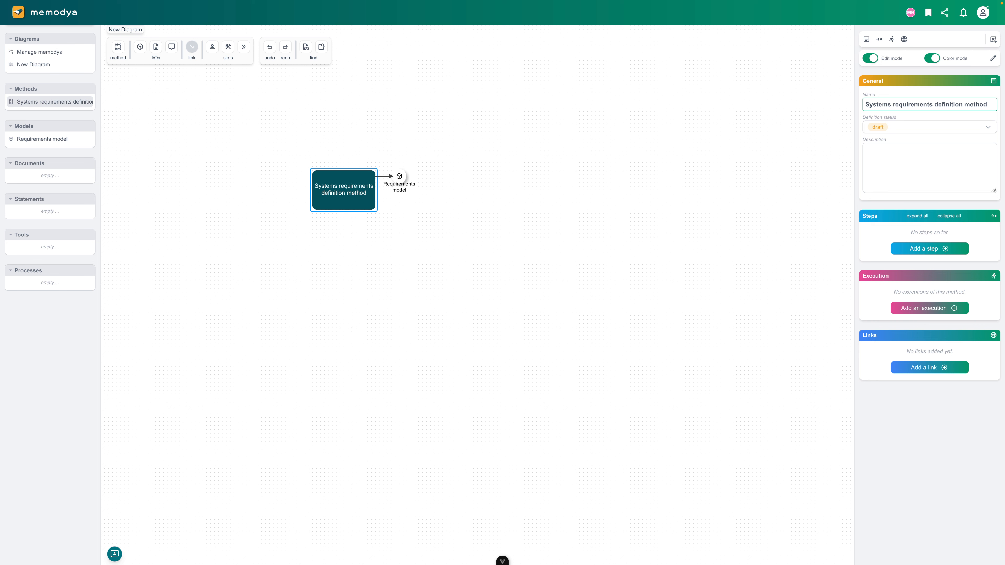
{"action": "left_click", "coordinate": [448, 194]}
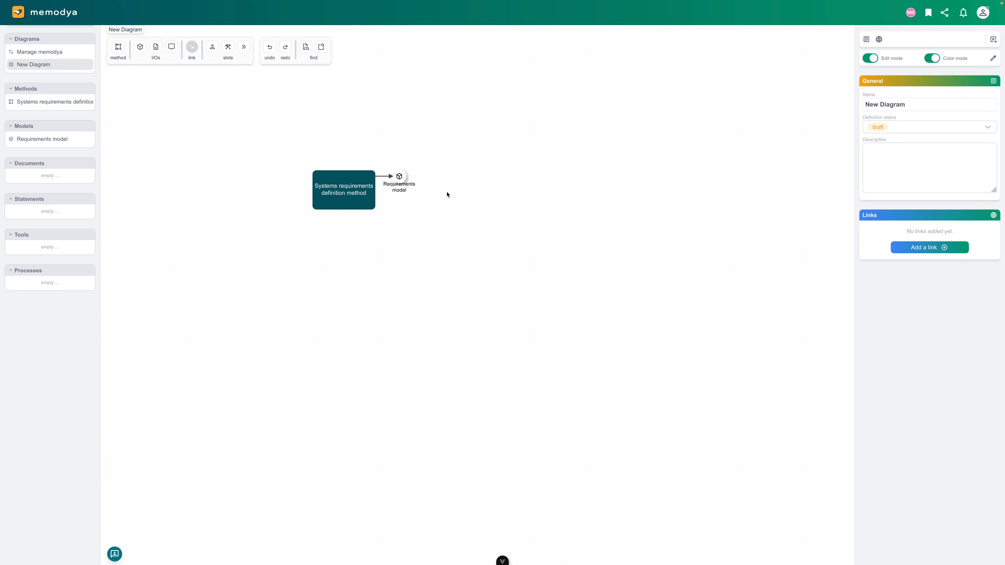
Rename the output model to "System requirements model".
{"action": "left_click", "coordinate": [409, 180]}
{"action": "left_click", "coordinate": [868, 104]}
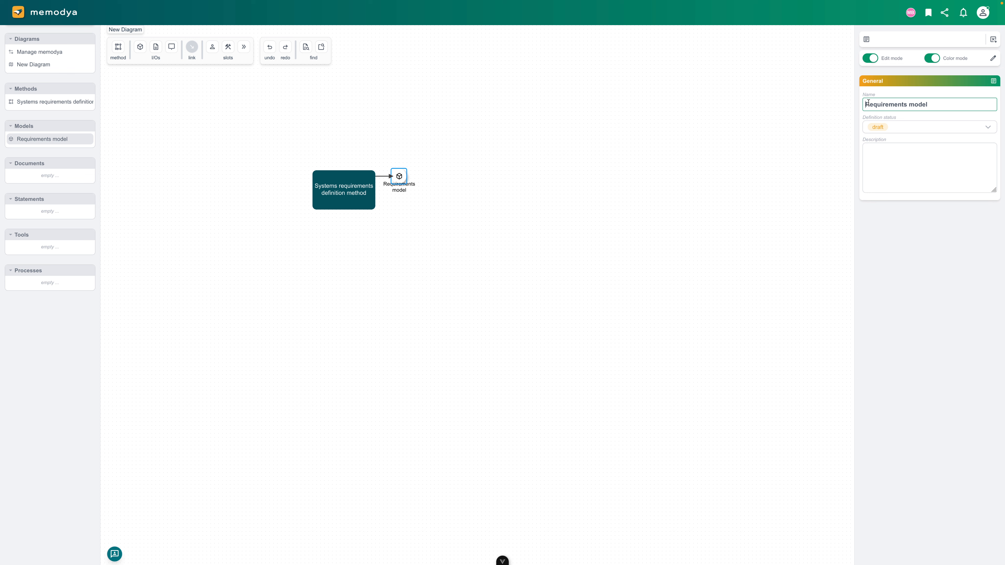
{"action": "type", "text": "System"}
{"action": "key", "text": "Delete"}
{"action": "type", "text": "r"}
{"action": "left_click", "coordinate": [732, 225]}
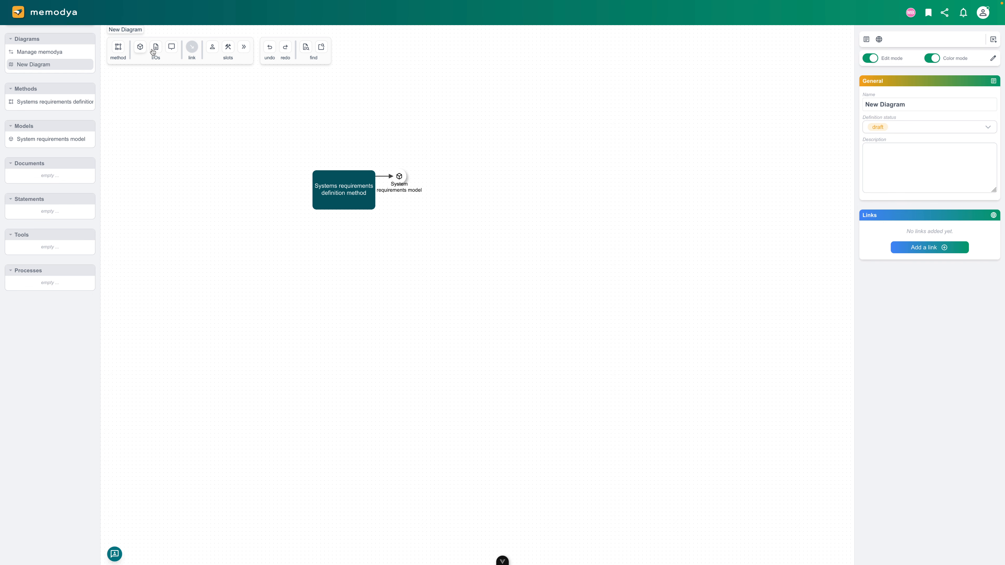
Add a document as an input of the method and name it "Stakeholder needs".
{"action": "left_click_drag", "start_coordinate": [155, 49], "coordinate": [322, 195]}
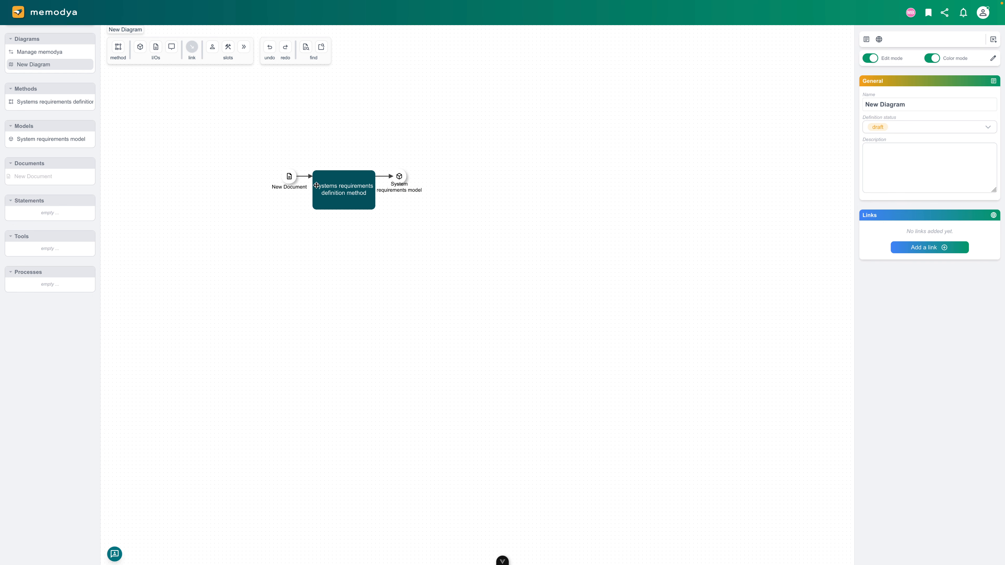
{"action": "left_click", "coordinate": [879, 105]}
{"action": "key", "text": "ctrl+a"}
{"action": "type", "text": "Stakeholder needs"}
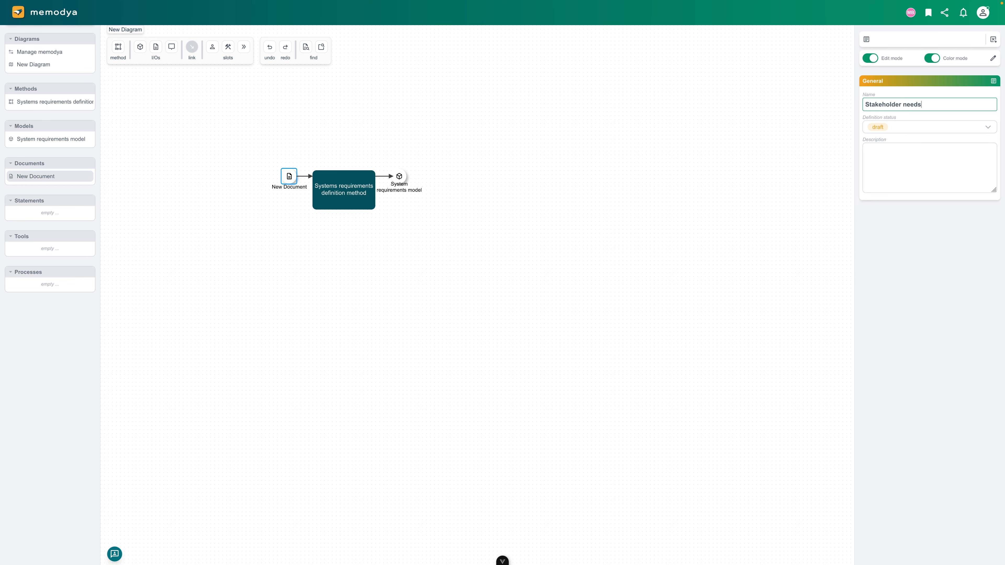
{"action": "left_click", "coordinate": [559, 231]}
Add a second input document to the method, below the stakeholder needs, and name it "Use cases".
{"action": "left_click_drag", "start_coordinate": [187, 70], "coordinate": [319, 198]}
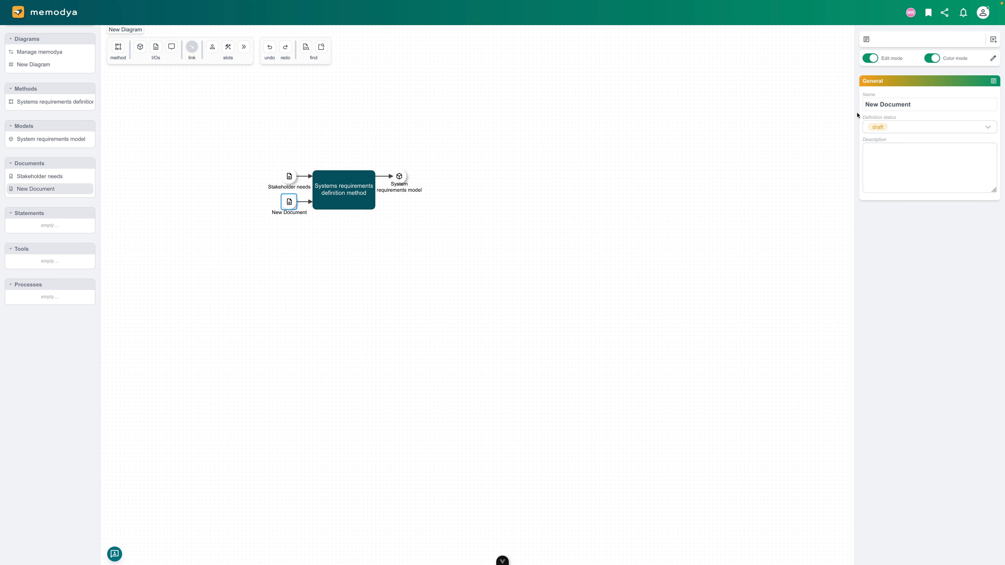
{"action": "triple_click", "coordinate": [912, 105]}
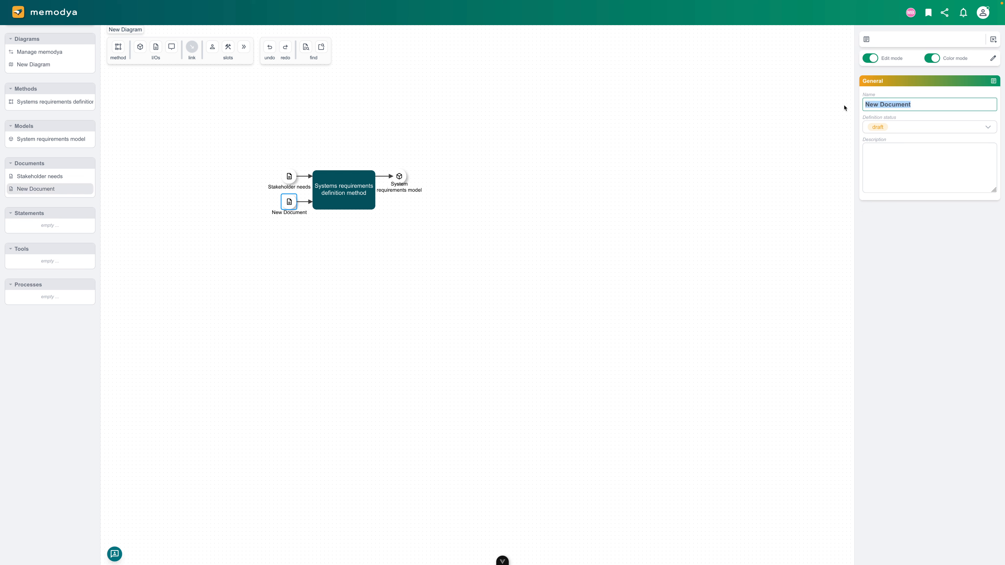
{"action": "type", "text": "Use cases"}
{"action": "key", "text": "Return"}
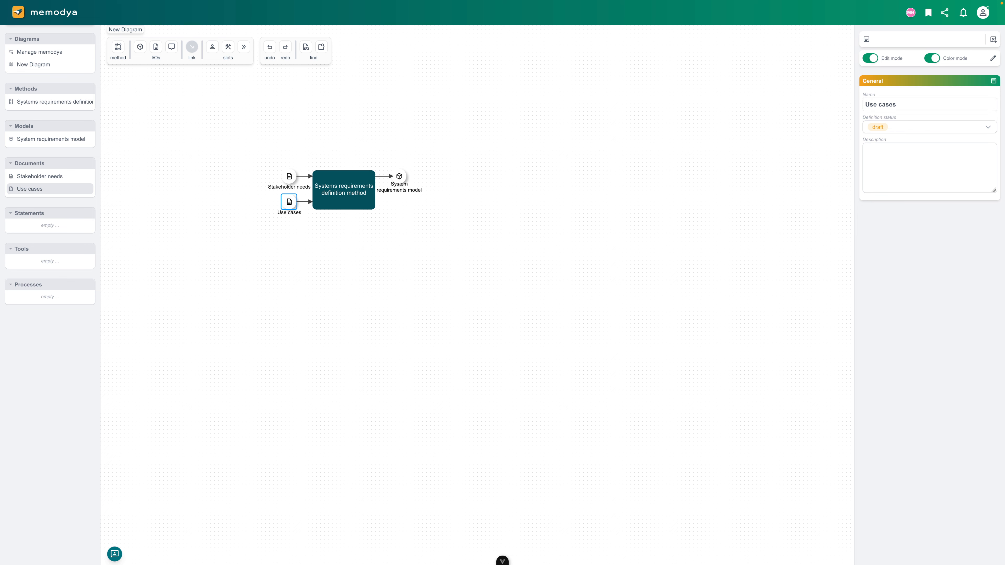
{"action": "left_click", "coordinate": [487, 239]}
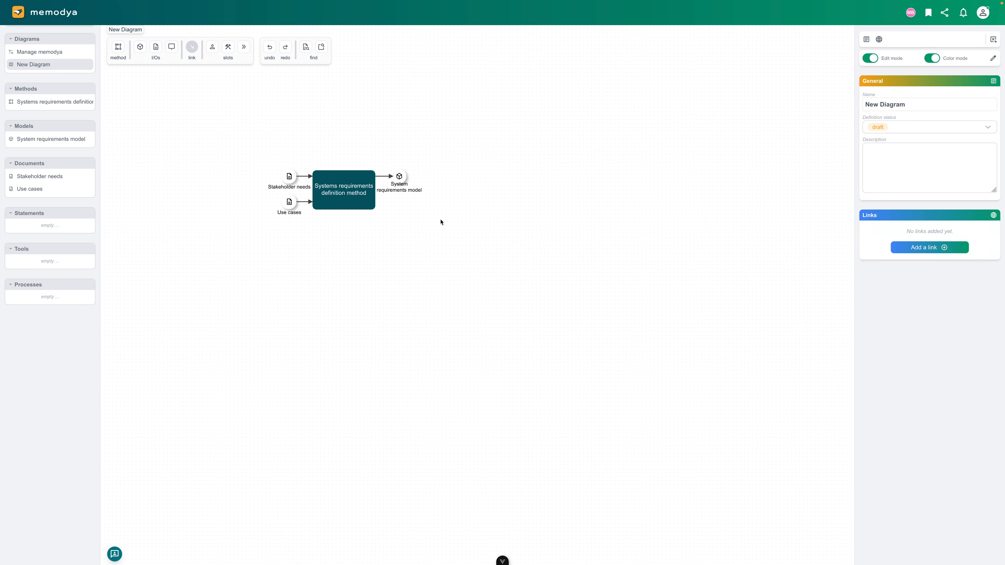
Add a first step titled "Consider all the inputs" to the systems requirements definition method.
{"action": "left_click", "coordinate": [356, 195]}
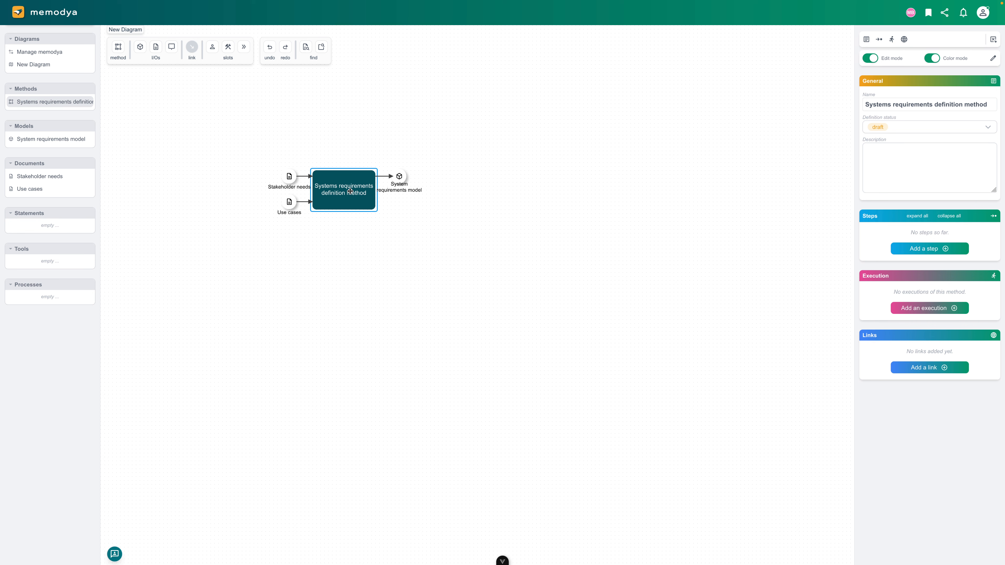
{"action": "left_click", "coordinate": [921, 248]}
{"action": "left_click_drag", "start_coordinate": [909, 252], "coordinate": [876, 251]}
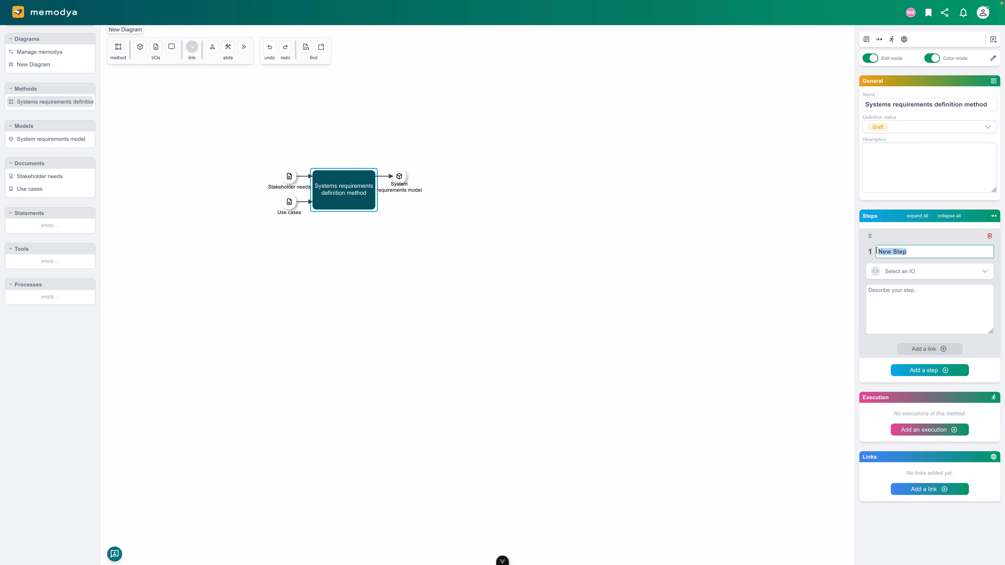
{"action": "type", "text": "Consider all the inputs"}
Describe the first step as "Check stakeholder needs with focus on deriving requirements, in parallel to analyze the use cases".
{"action": "left_click", "coordinate": [918, 290]}
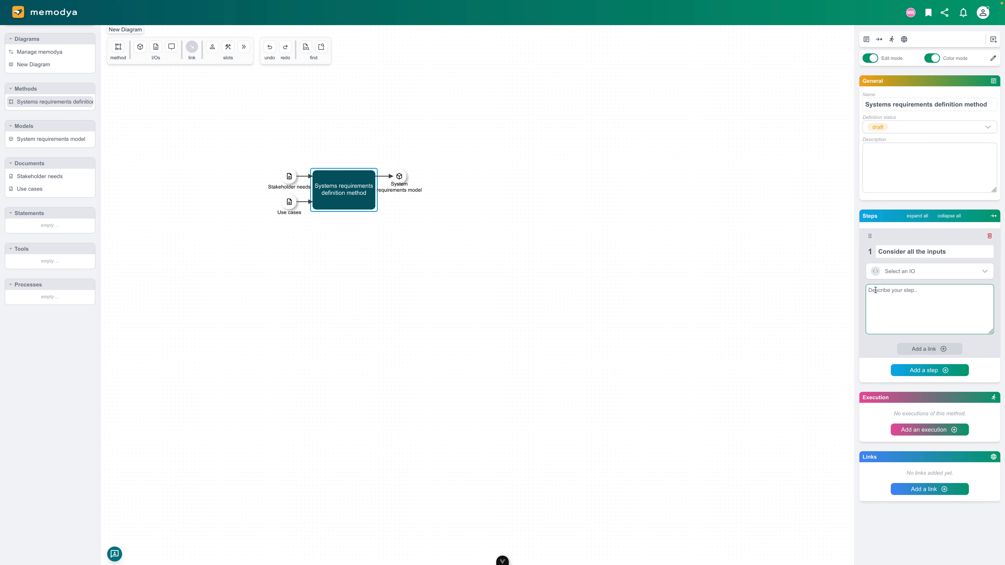
{"action": "type", "text": "Check stea"}
{"action": "key", "text": "BackSpace"}
{"action": "key", "text": "BackSpace"}
{"action": "type", "text": "ak"}
{"action": "type", "text": "eholder needs "}
{"action": "type", "text": "in terme"}
{"action": "key", "text": "BackSpace"}
{"action": "key", "text": "BackSpace"}
{"action": "key", "text": "BackSpace"}
{"action": "key", "text": "BackSpace"}
{"action": "type", "text": "with focus on deriving requirements, in parallel to"}
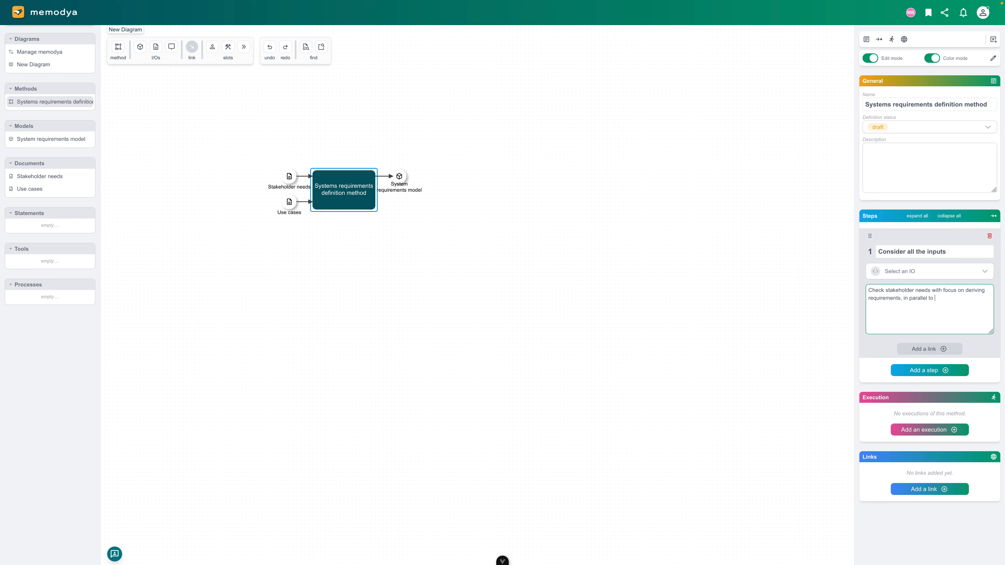
{"action": "type", "text": " analyze hee use cases"}
Add a second step to the method and title it "Derive requirements".
{"action": "left_click", "coordinate": [907, 371]}
{"action": "left_click_drag", "start_coordinate": [911, 392], "coordinate": [879, 389]}
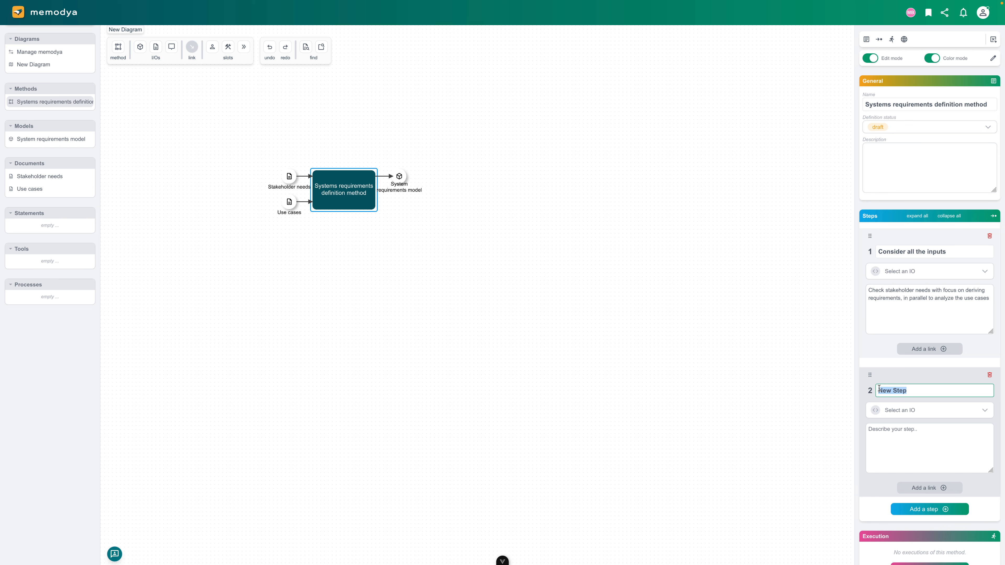
{"action": "type", "text": "Derive reqi"}
{"action": "key", "text": "BackSpace"}
{"action": "type", "text": "uirements"}
{"action": "left_click", "coordinate": [894, 450]}
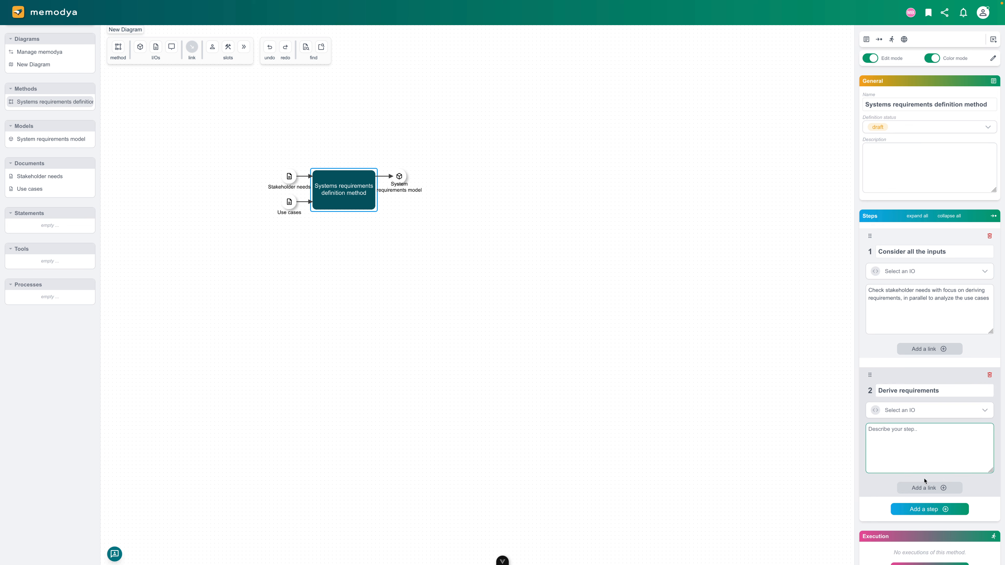
{"action": "left_click", "coordinate": [981, 274]}
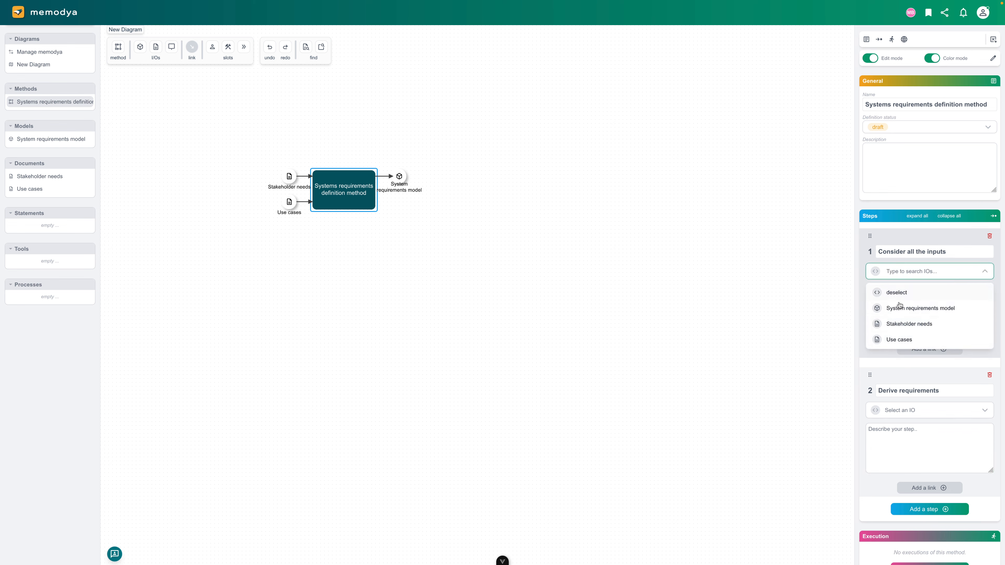
{"action": "left_click", "coordinate": [902, 456]}
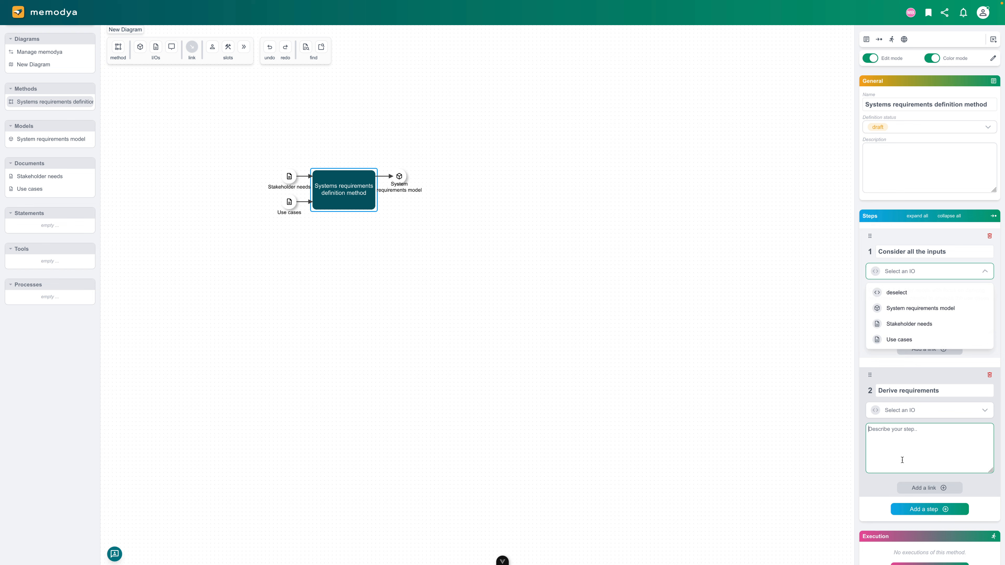
Add a third step to the method and title it "Analyze requirements".
{"action": "left_click", "coordinate": [923, 510]}
{"action": "scroll", "coordinate": [898, 384], "scroll_direction": "down", "scroll_amount": 3}
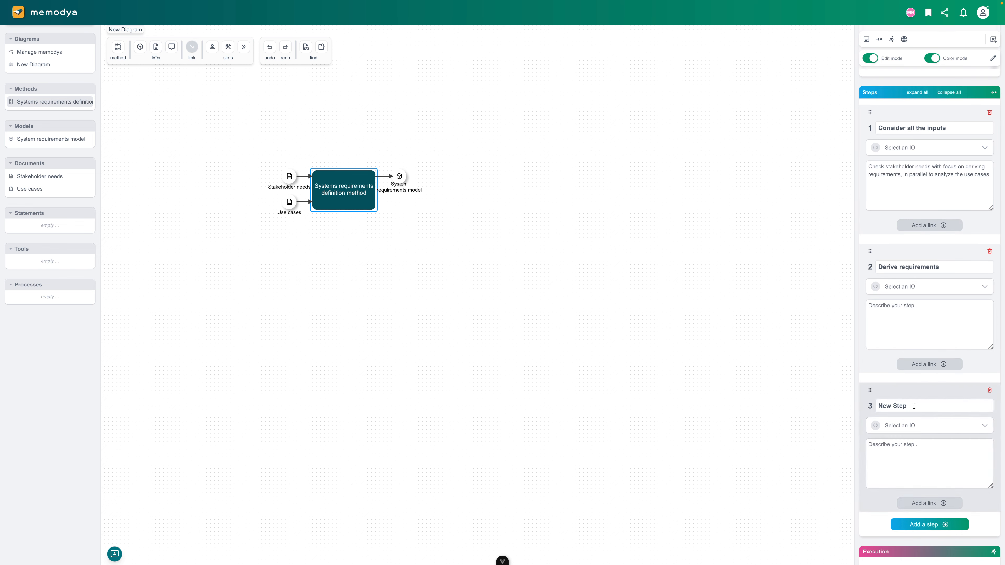
{"action": "left_click_drag", "start_coordinate": [916, 405], "coordinate": [879, 405]}
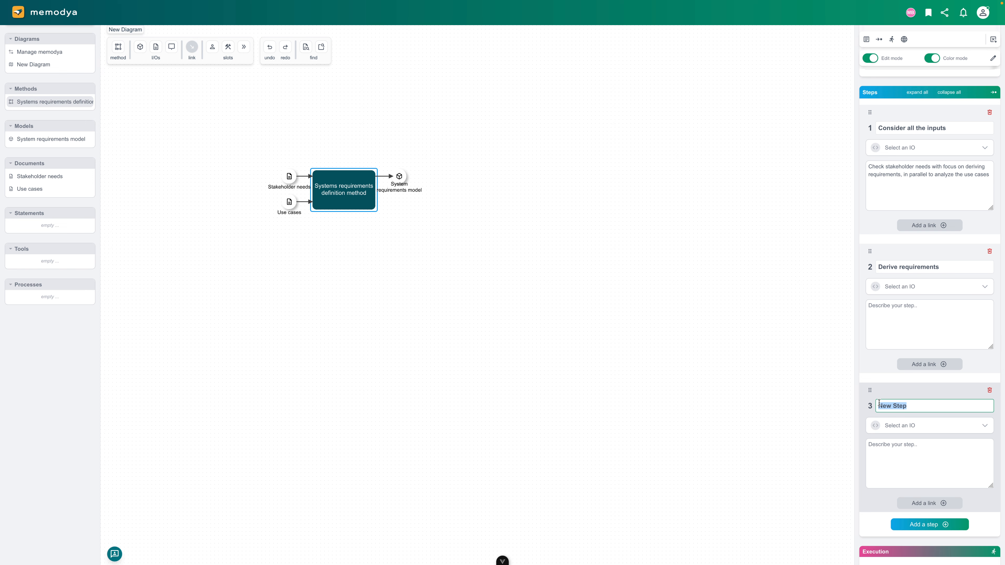
{"action": "type", "text": "Analyze requirements"}
Add a fourth step to the method and title it "Specifiy requirements".
{"action": "left_click", "coordinate": [904, 525]}
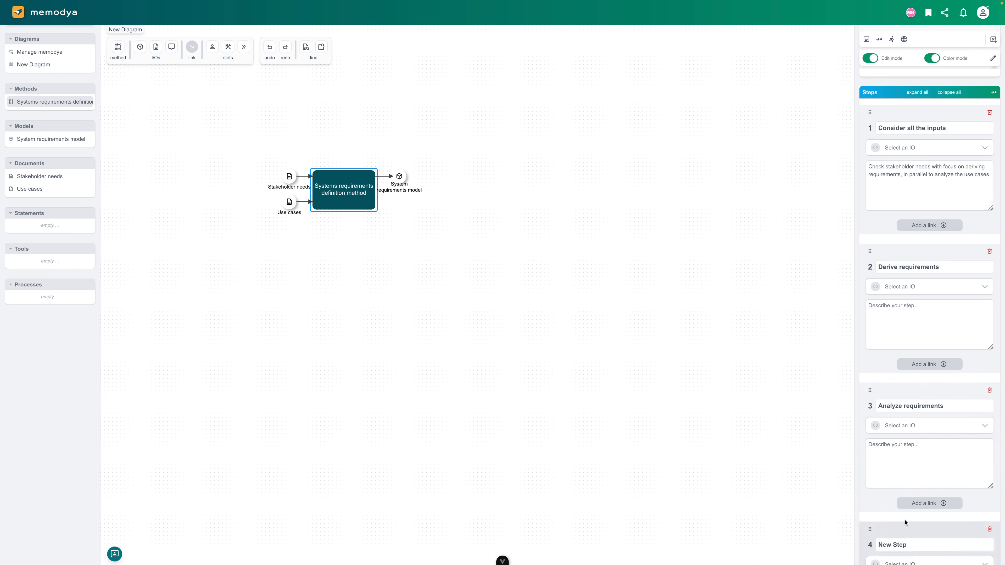
{"action": "scroll", "coordinate": [906, 475], "scroll_direction": "down", "scroll_amount": 4}
{"action": "left_click_drag", "start_coordinate": [896, 377], "coordinate": [879, 377]}
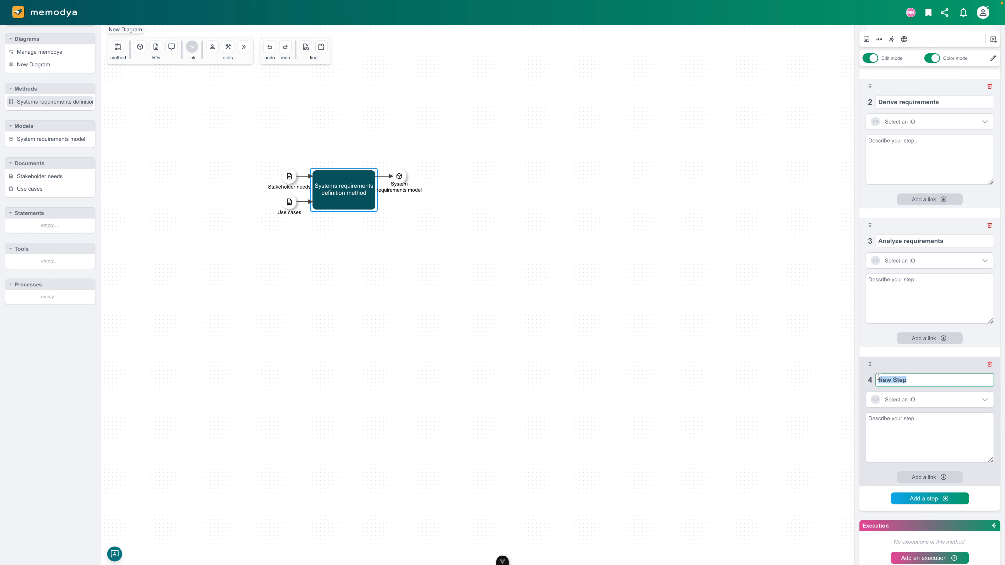
{"action": "type", "text": "Specifiy requirements"}
Add a fifth step to the method and title it "Review and release requirements".
{"action": "left_click", "coordinate": [922, 498]}
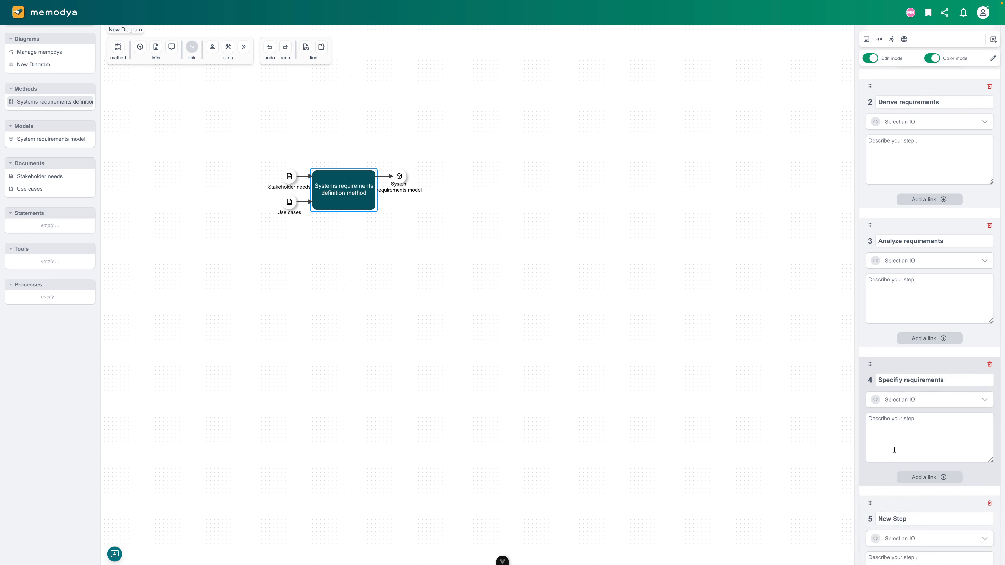
{"action": "left_click_drag", "start_coordinate": [907, 409], "coordinate": [880, 409]}
{"action": "type", "text": "Review and release requ"}
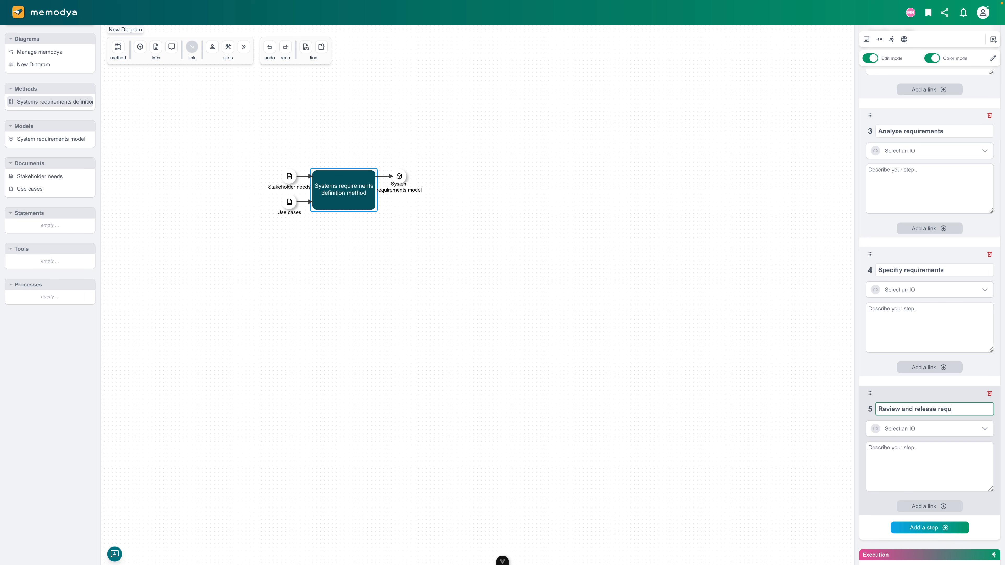
{"action": "type", "text": "irements"}
{"action": "left_click", "coordinate": [898, 313]}
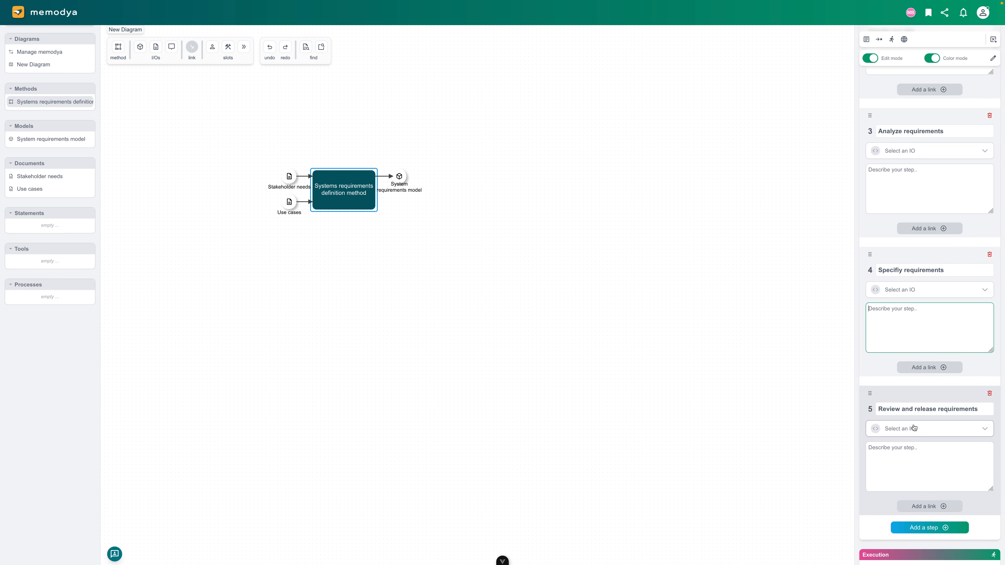
{"action": "scroll", "coordinate": [911, 262], "scroll_direction": "up", "scroll_amount": 4}
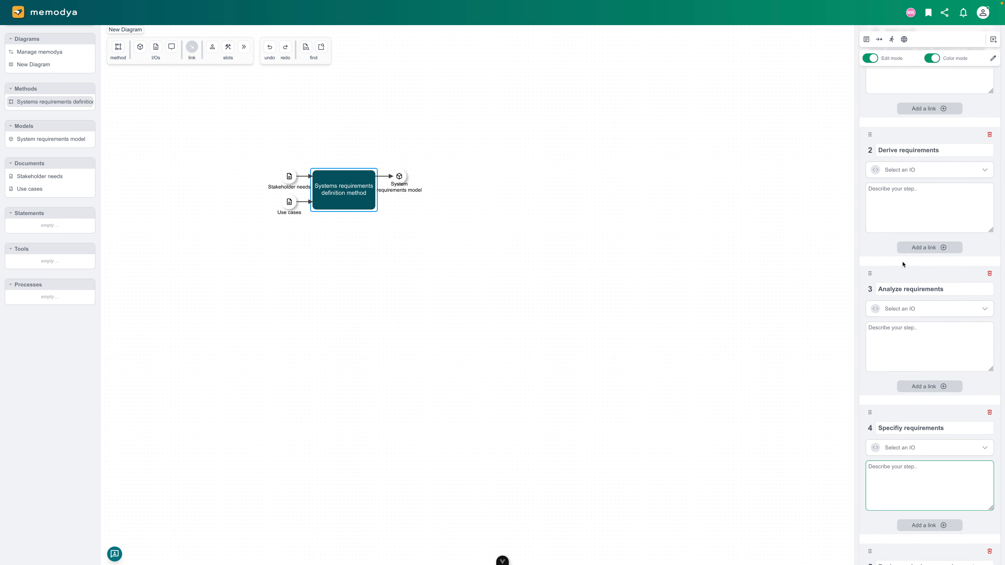
{"action": "scroll", "coordinate": [904, 263], "scroll_direction": "up", "scroll_amount": 5}
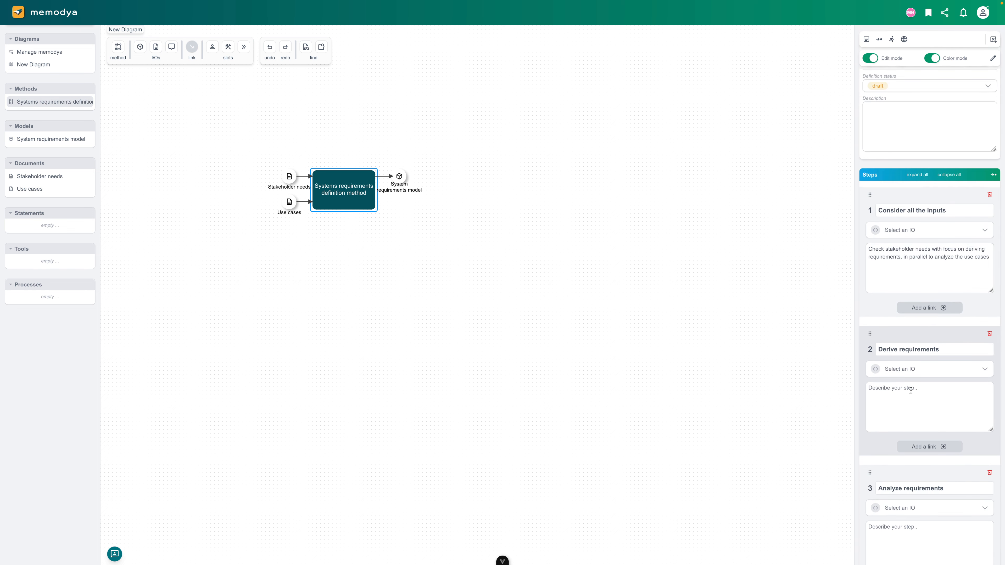
{"action": "left_click", "coordinate": [884, 388]}
{"action": "scroll", "coordinate": [910, 254], "scroll_direction": "up", "scroll_amount": 1}
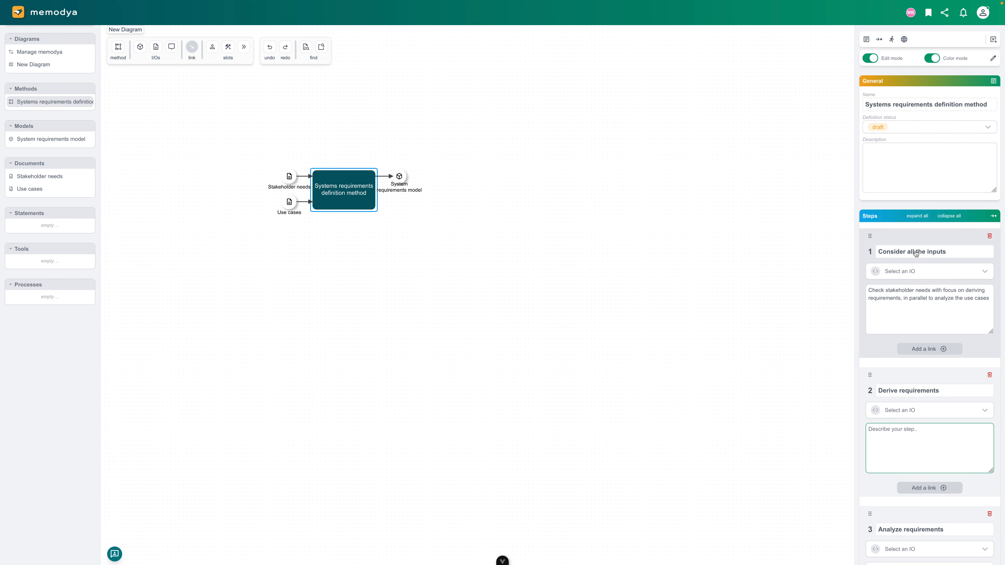
Move the Systems requirements definition method block slightly down and to the left in the diagram.
{"action": "left_click", "coordinate": [629, 242]}
{"action": "left_click", "coordinate": [358, 192]}
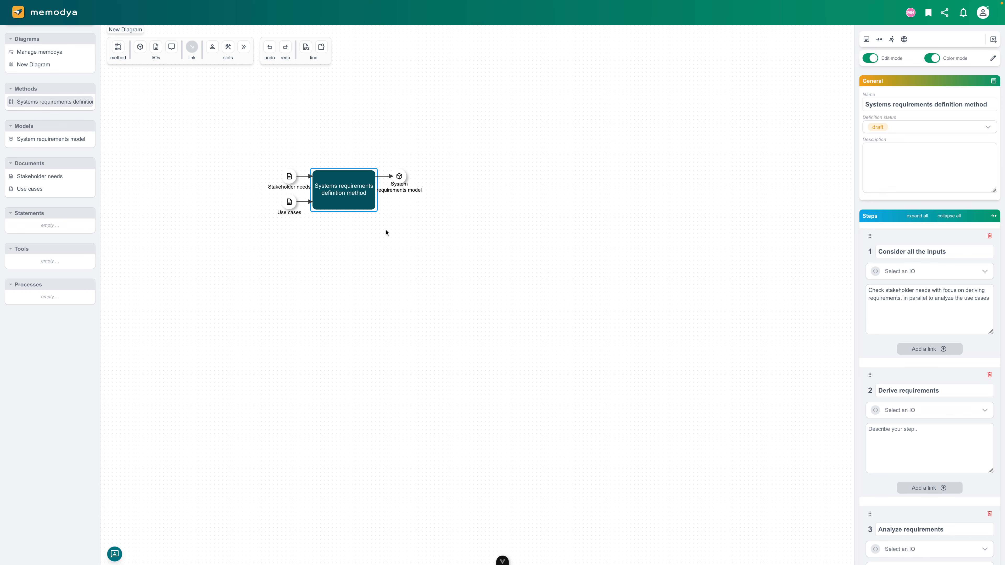
{"action": "left_click_drag", "start_coordinate": [368, 203], "coordinate": [347, 224]}
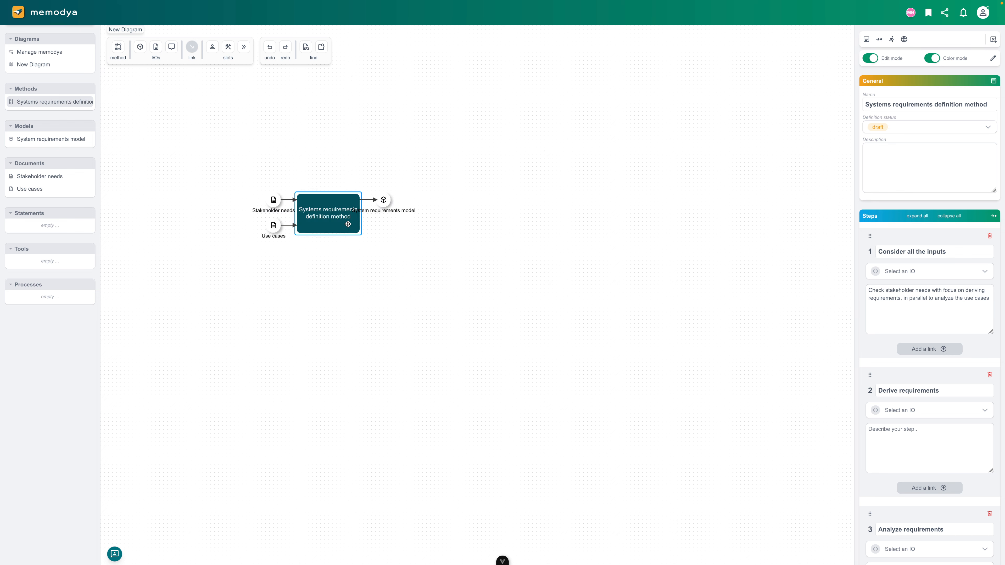
{"action": "left_click", "coordinate": [378, 263]}
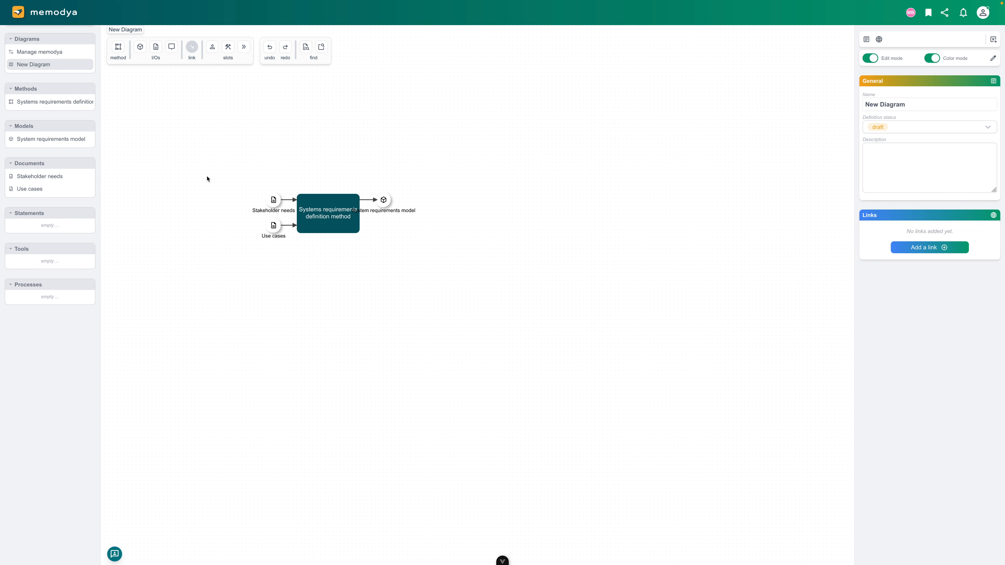
Add a second method to the right of the first one and name it "System architecture method".
{"action": "left_click_drag", "start_coordinate": [119, 49], "coordinate": [541, 220]}
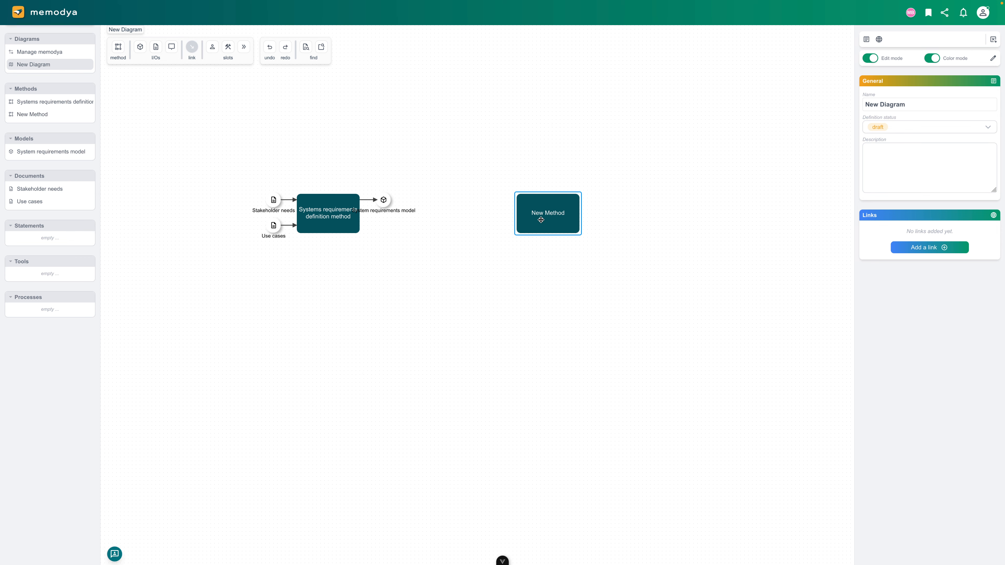
{"action": "left_click", "coordinate": [547, 206]}
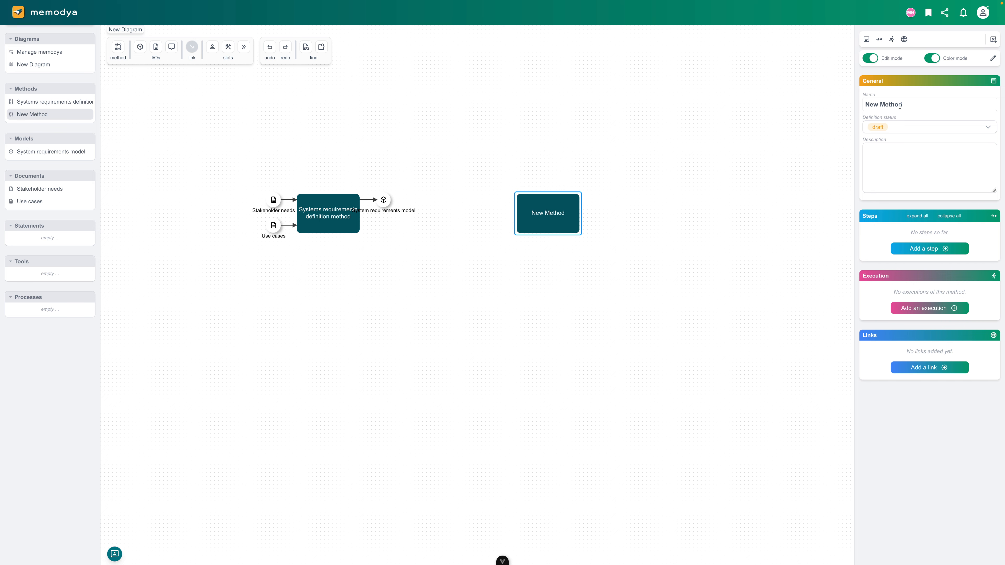
{"action": "left_click_drag", "start_coordinate": [903, 104], "coordinate": [859, 103]}
{"action": "type", "text": "Syste"}
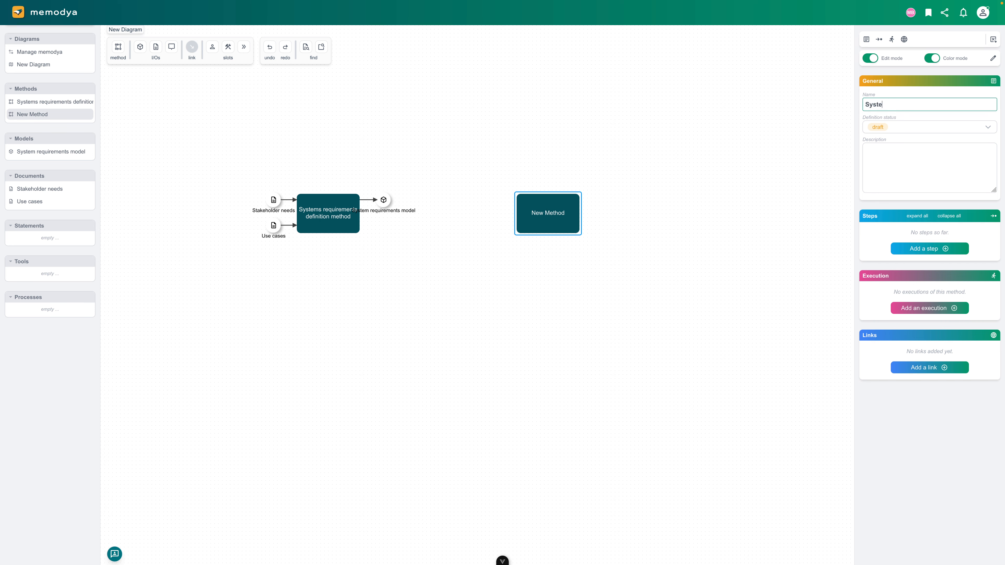
{"action": "type", "text": "m architecture method"}
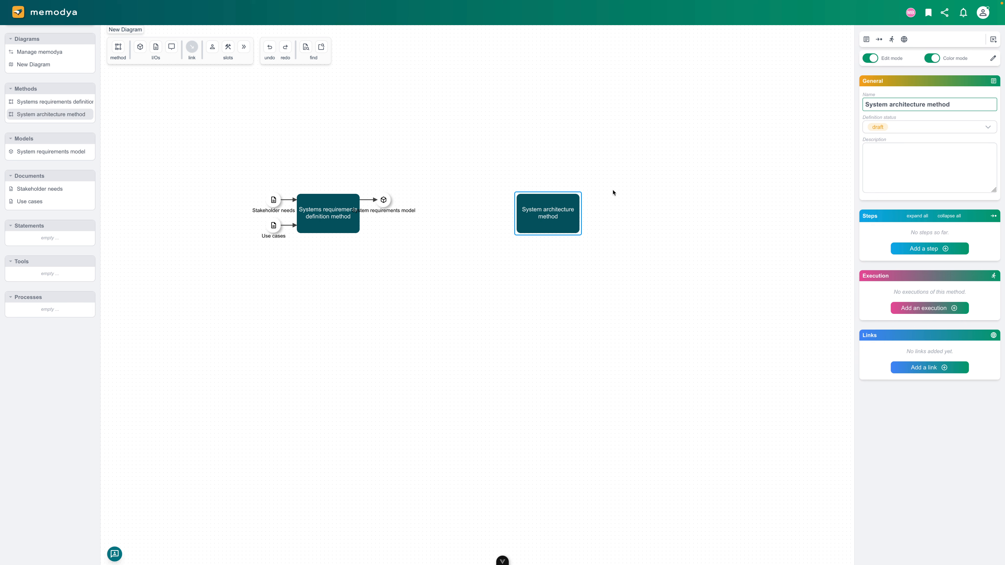
Link the System requirements model output to the System architecture method as an input.
{"action": "left_click", "coordinate": [568, 229]}
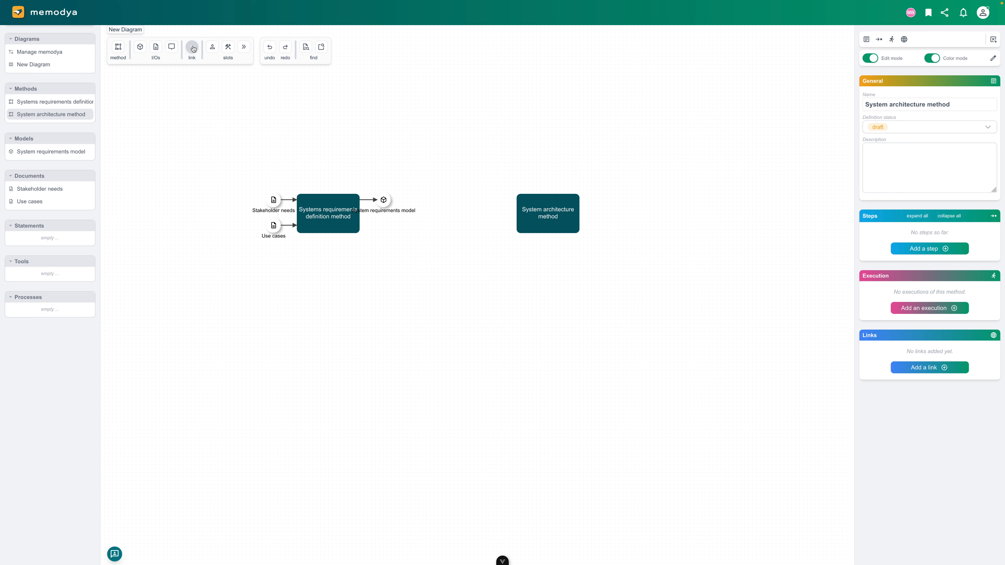
{"action": "left_click_drag", "start_coordinate": [384, 199], "coordinate": [528, 208]}
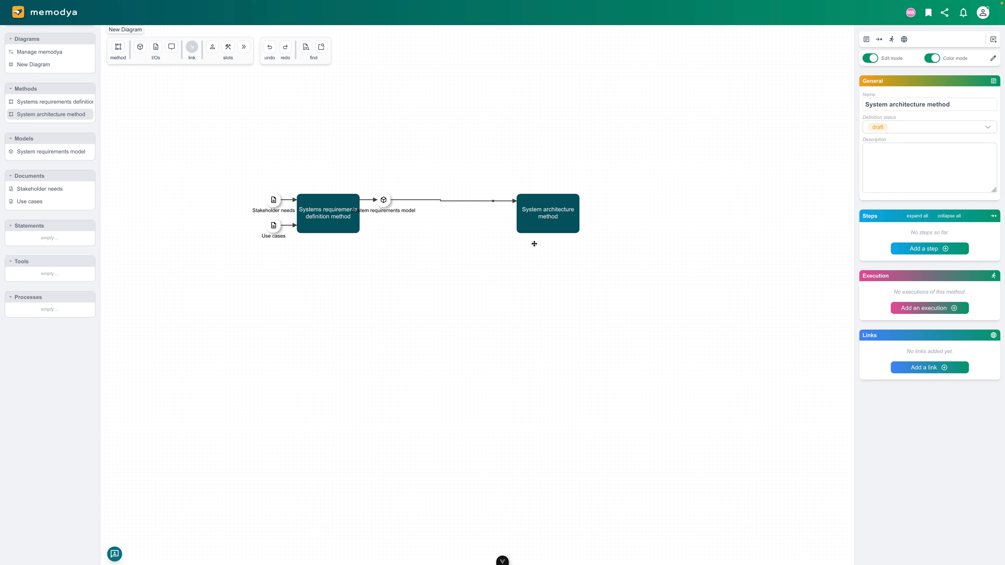
{"action": "left_click", "coordinate": [561, 265]}
Add an input document to the System architecture method and name it "Benchmark report".
{"action": "left_click_drag", "start_coordinate": [156, 46], "coordinate": [519, 225]}
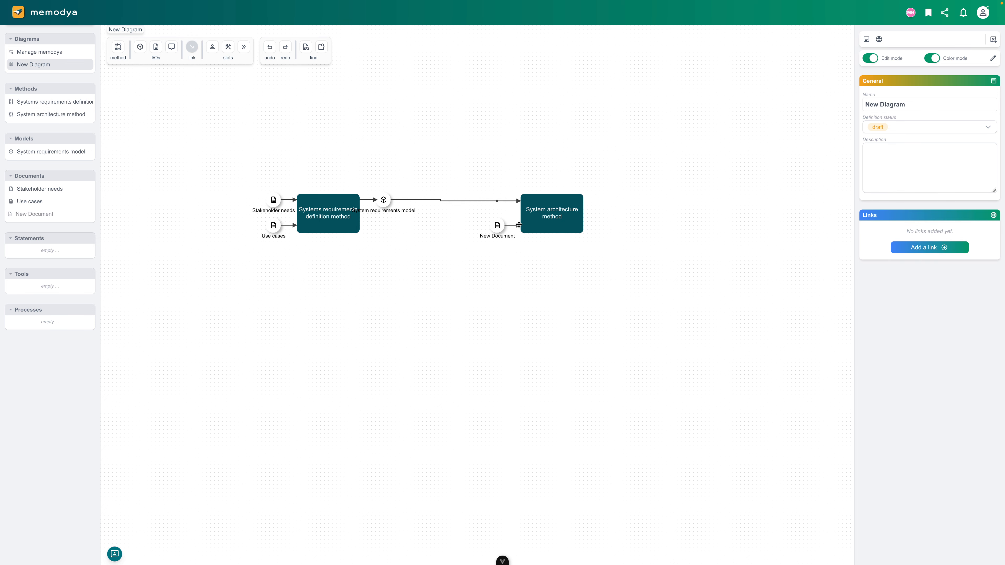
{"action": "left_click", "coordinate": [496, 225]}
{"action": "left_click_drag", "start_coordinate": [940, 106], "coordinate": [853, 105]}
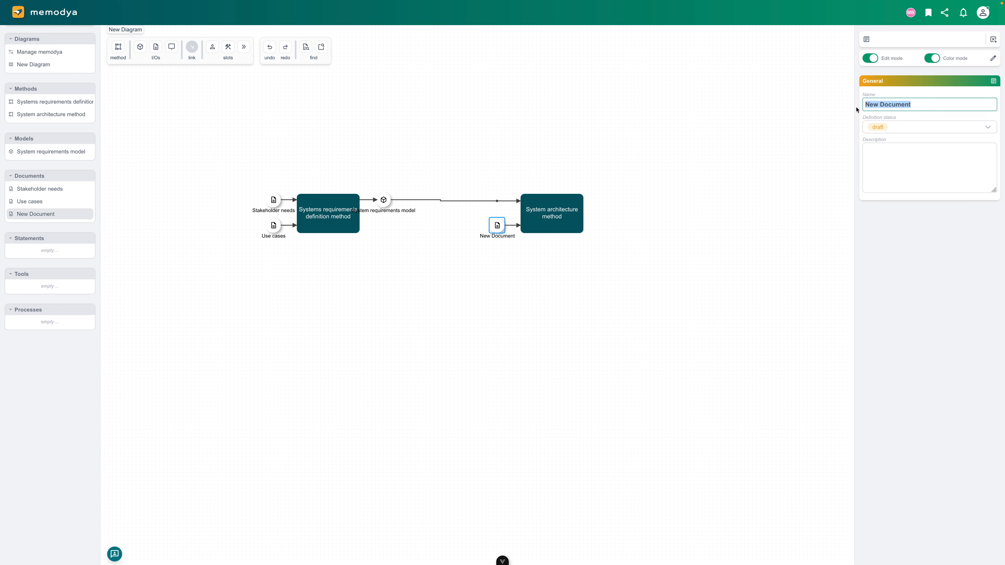
{"action": "type", "text": "Benchmark report"}
{"action": "key", "text": "Return"}
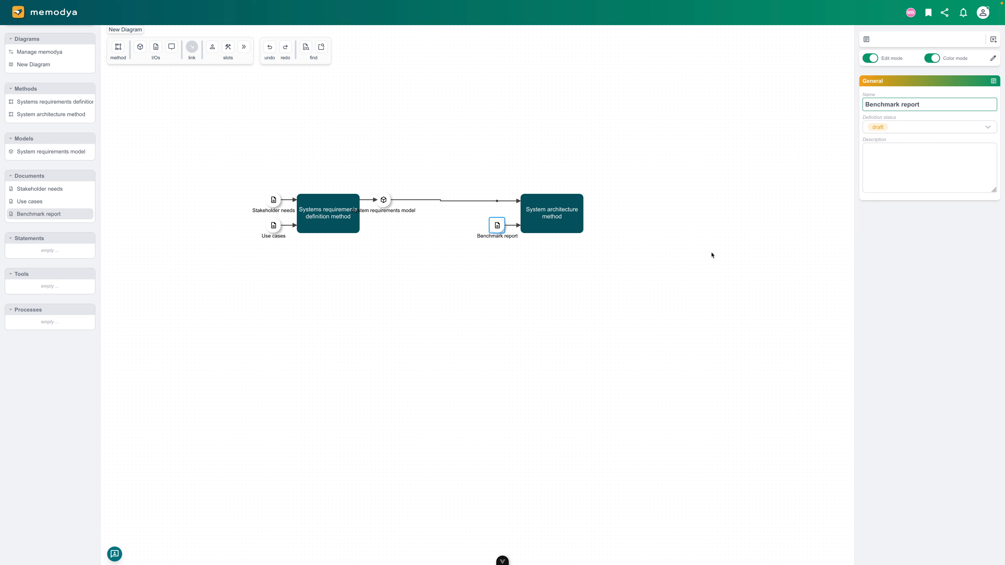
{"action": "left_click", "coordinate": [608, 257]}
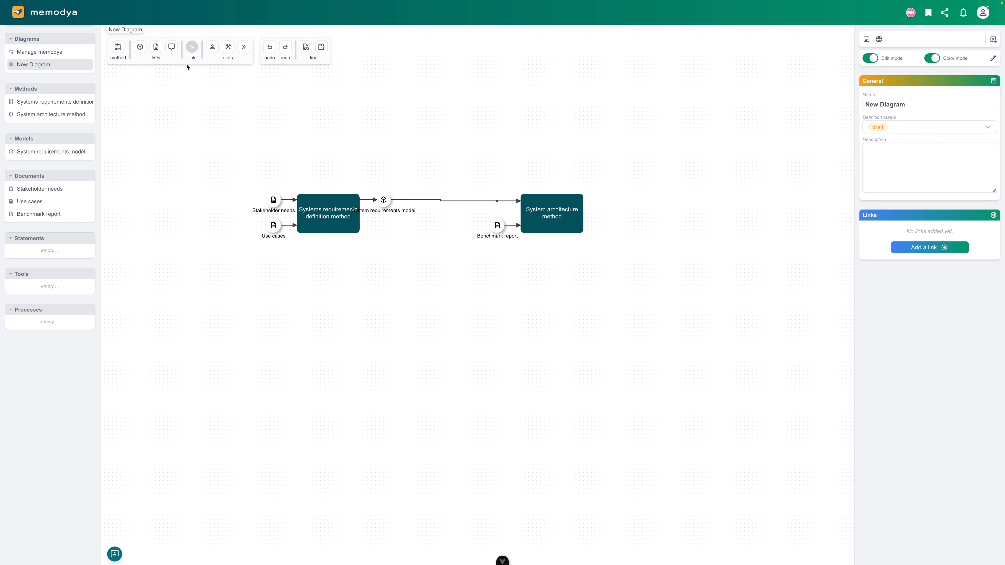
Add an input model to the System architecture method and name it "Reference requirements".
{"action": "left_click_drag", "start_coordinate": [141, 48], "coordinate": [500, 256]}
{"action": "left_click", "coordinate": [499, 256]}
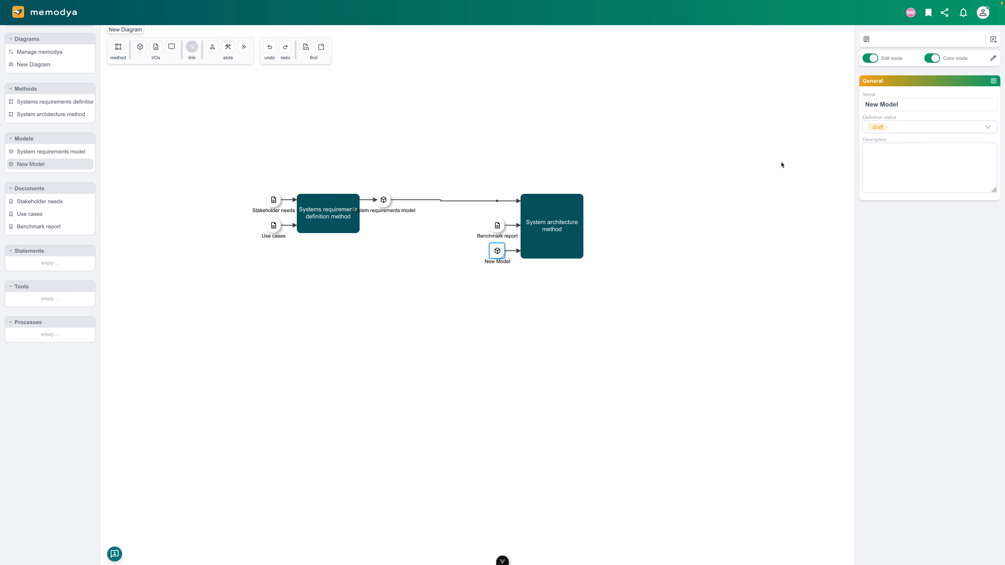
{"action": "left_click_drag", "start_coordinate": [891, 101], "coordinate": [855, 104]}
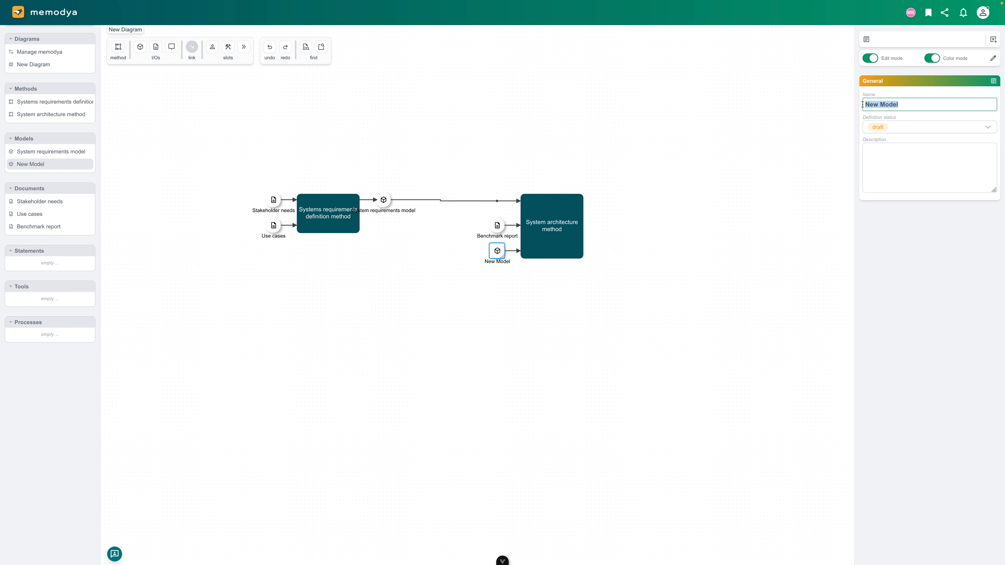
{"action": "type", "text": "Refernc"}
{"action": "key", "text": "BackSpace"}
{"action": "key", "text": "BackSpace"}
{"action": "type", "text": "ence requirement"}
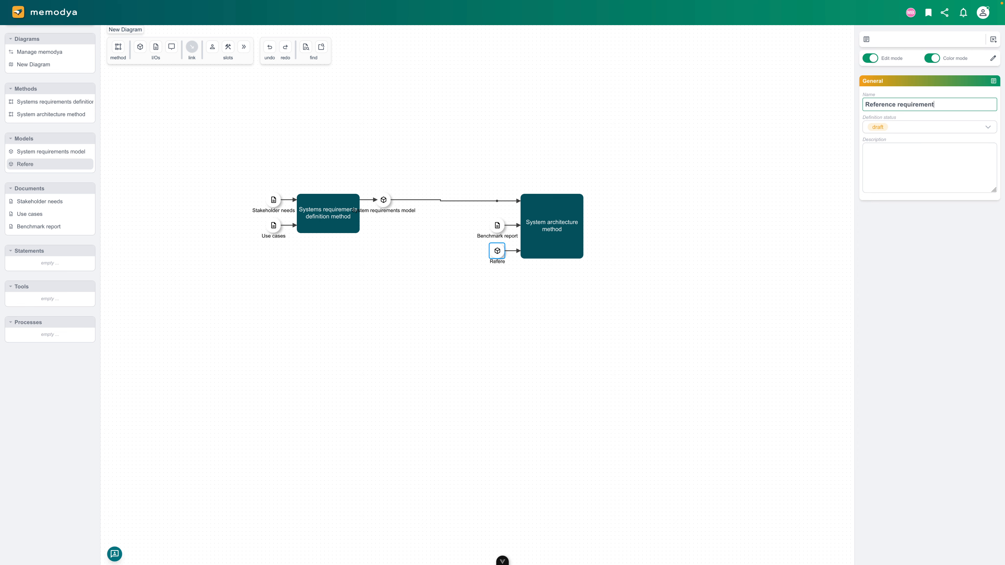
{"action": "type", "text": "s"}
{"action": "left_click", "coordinate": [649, 323]}
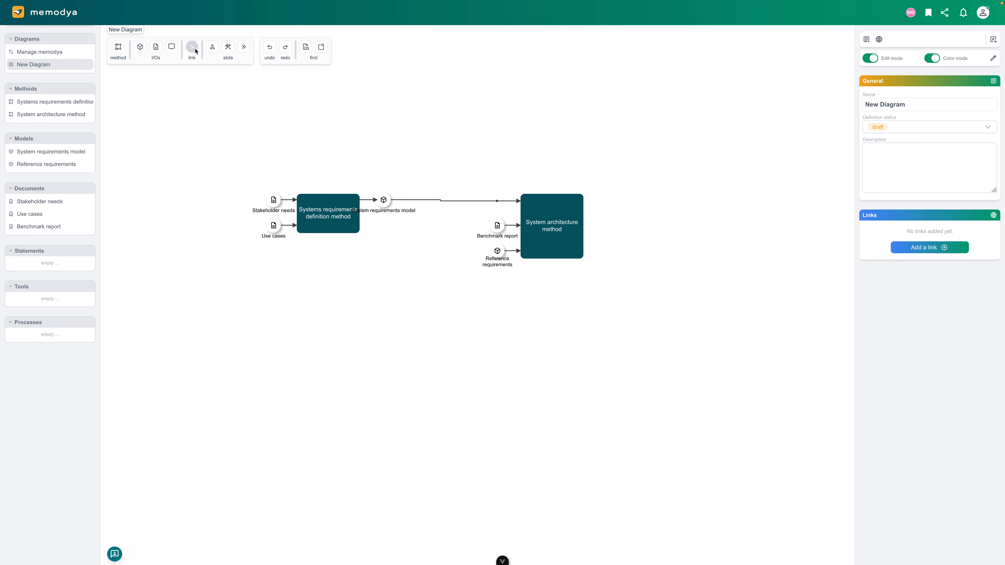
Add an output model to the System architecture method and name it "System architecture model".
{"action": "left_click_drag", "start_coordinate": [141, 47], "coordinate": [582, 214]}
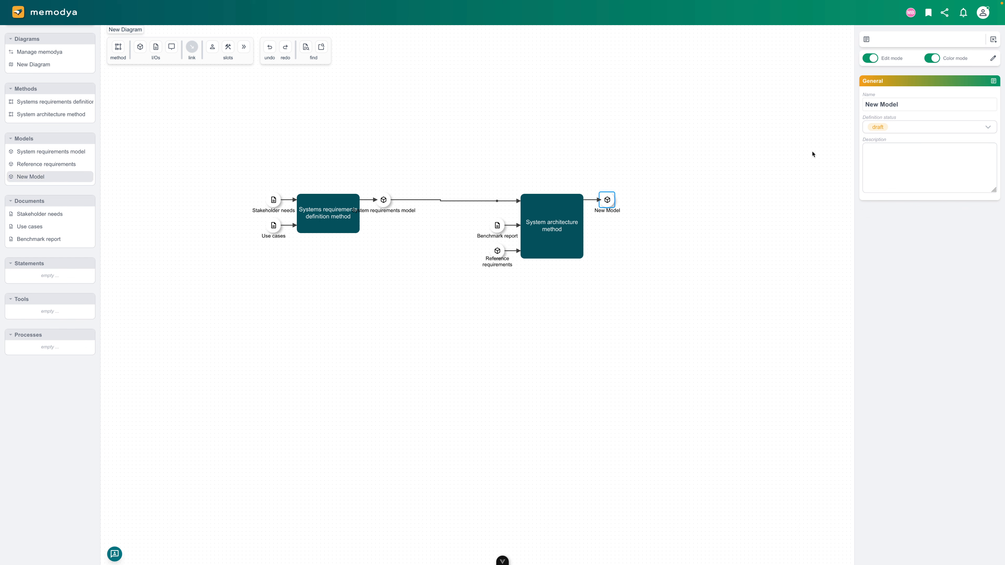
{"action": "left_click_drag", "start_coordinate": [899, 103], "coordinate": [859, 106]}
{"action": "type", "text": "Sys"}
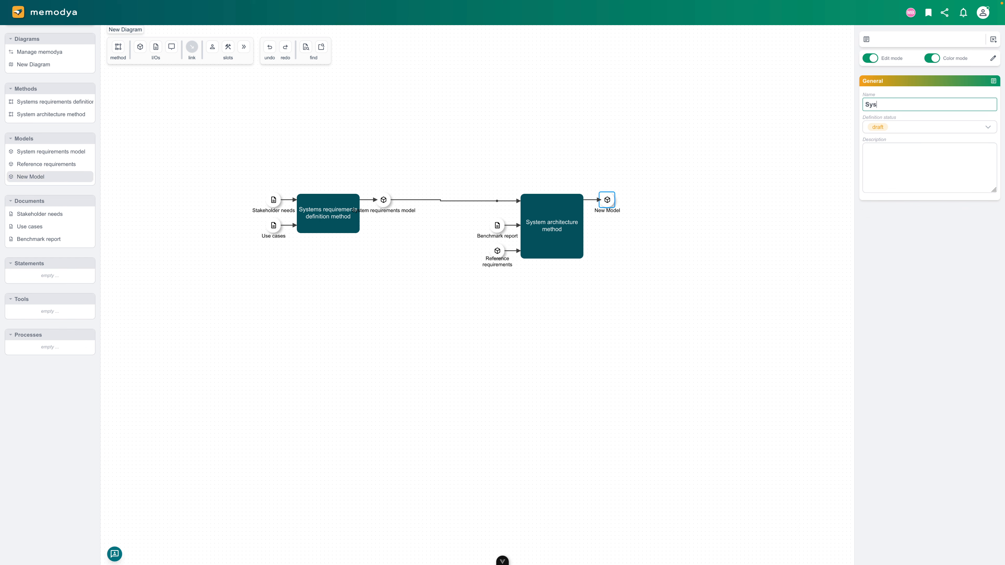
{"action": "type", "text": "tem architecture model"}
{"action": "left_click", "coordinate": [677, 328]}
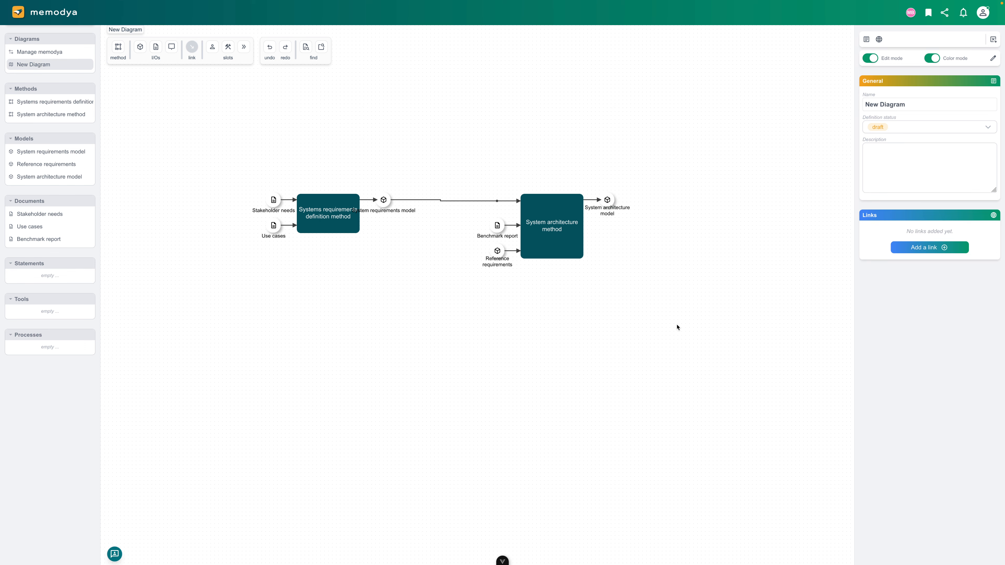
Add an output document to the System architecture method and name it "System architecture specification".
{"action": "left_click_drag", "start_coordinate": [156, 47], "coordinate": [568, 230]}
{"action": "left_click", "coordinate": [608, 225]}
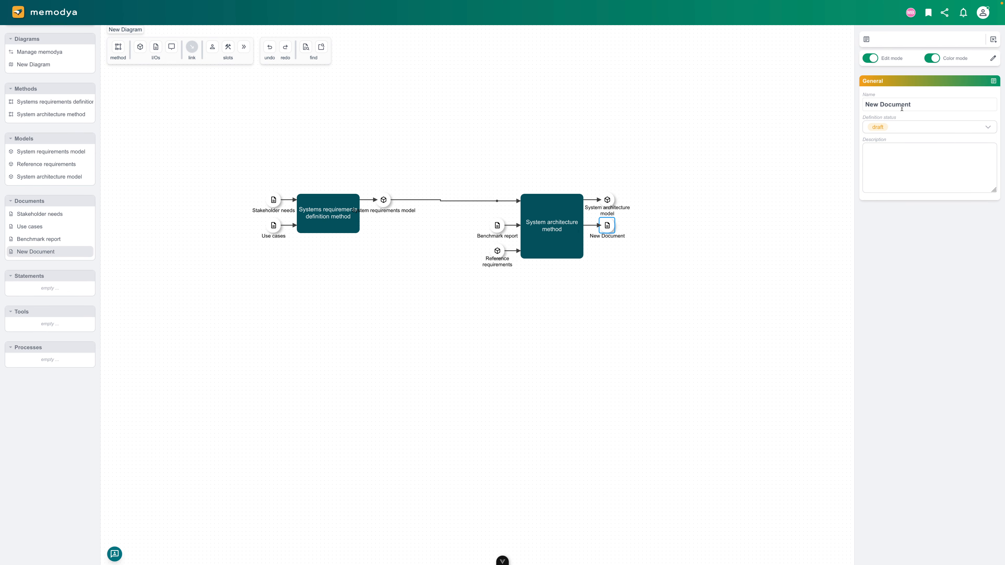
{"action": "left_click_drag", "start_coordinate": [912, 105], "coordinate": [854, 109]}
{"action": "type", "text": "Sy"}
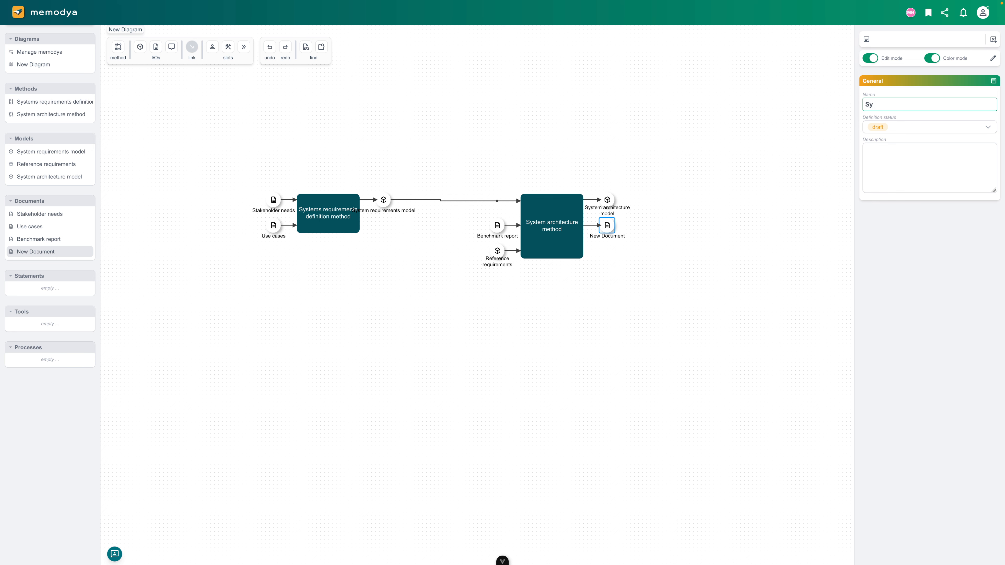
{"action": "type", "text": "stem architecture specification"}
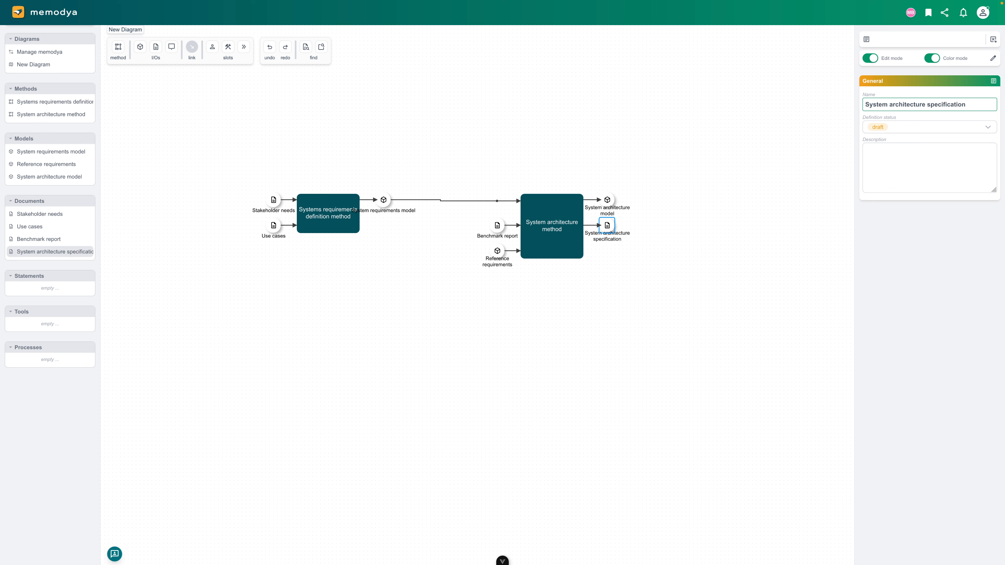
{"action": "left_click", "coordinate": [706, 289]}
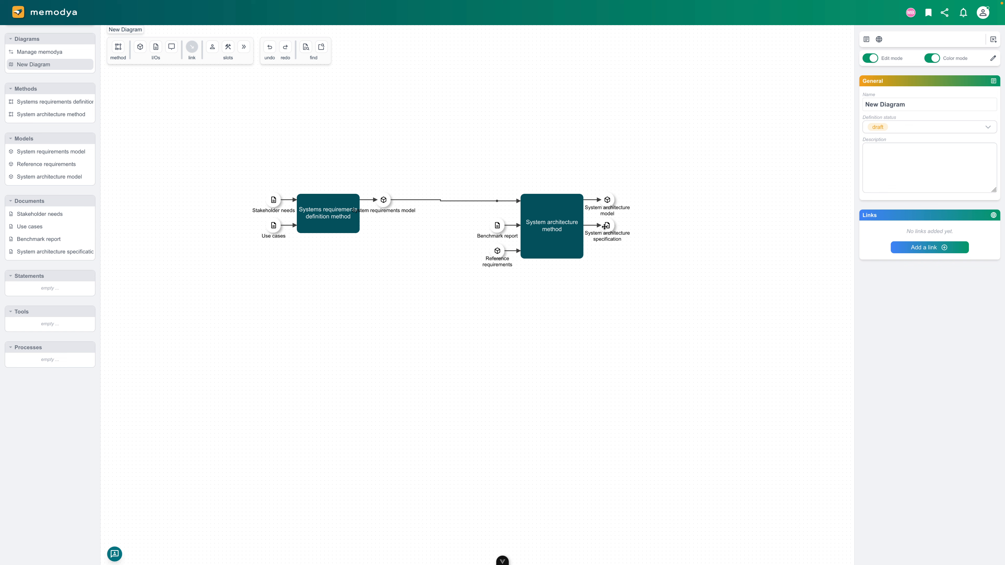
{"action": "left_click", "coordinate": [558, 224]}
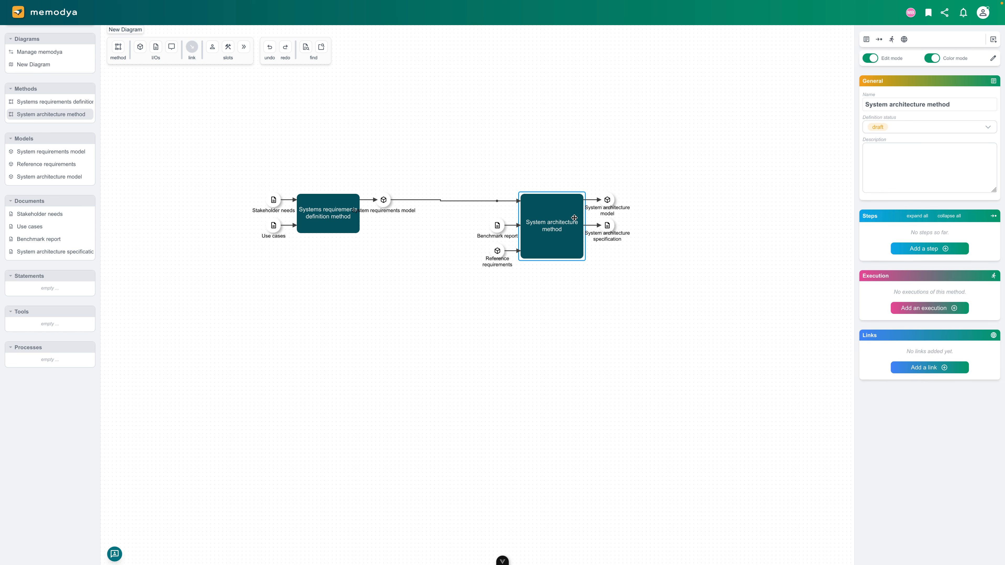
{"action": "left_click", "coordinate": [608, 200]}
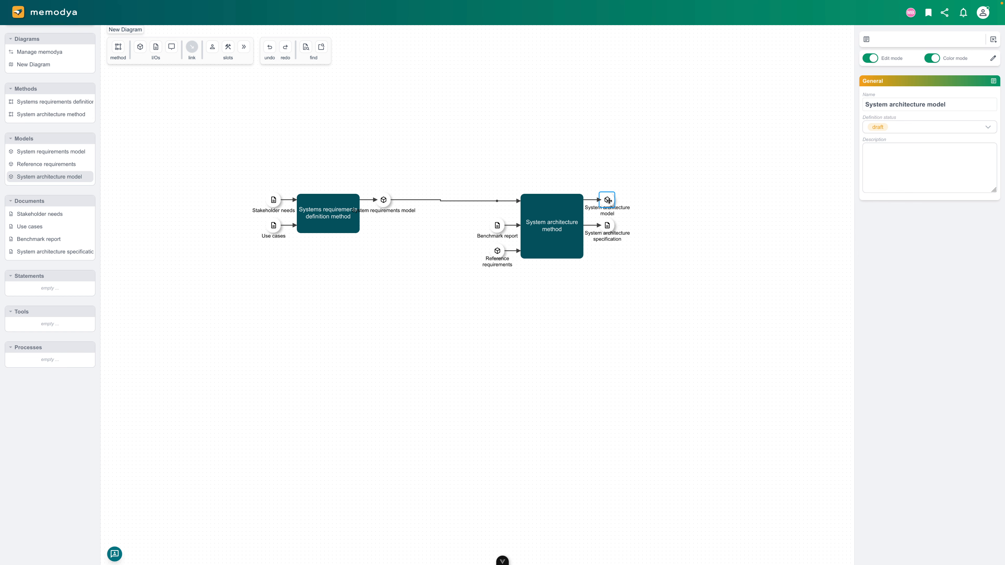
{"action": "left_click", "coordinate": [665, 224]}
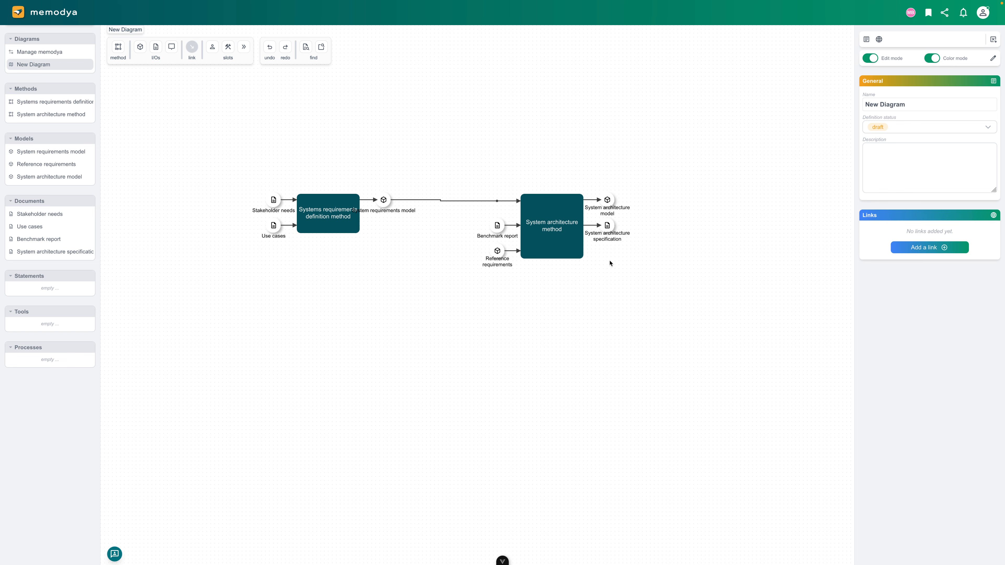
{"action": "left_click", "coordinate": [566, 243]}
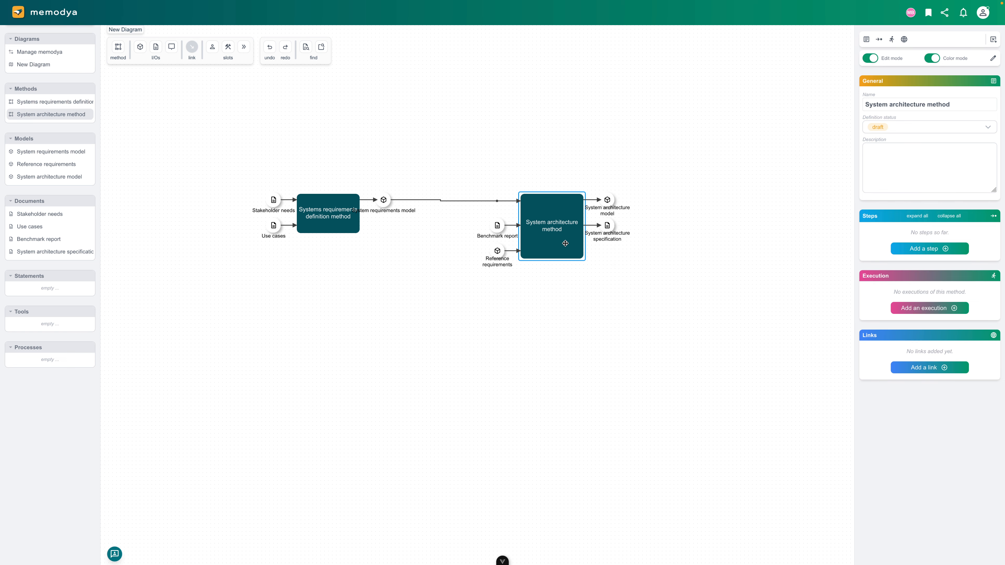
{"action": "left_click_drag", "start_coordinate": [627, 281], "coordinate": [609, 269]}
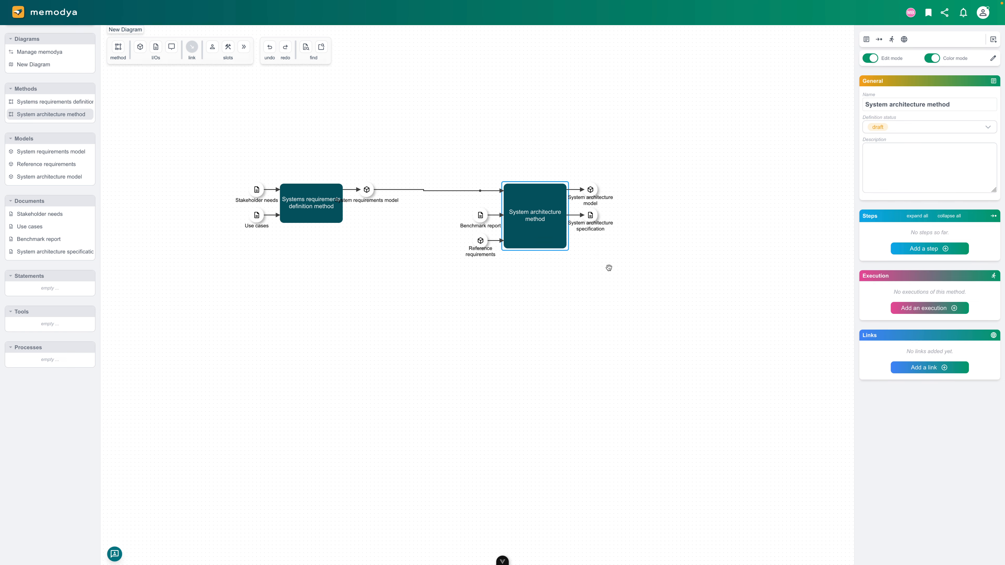
{"action": "left_click", "coordinate": [622, 265]}
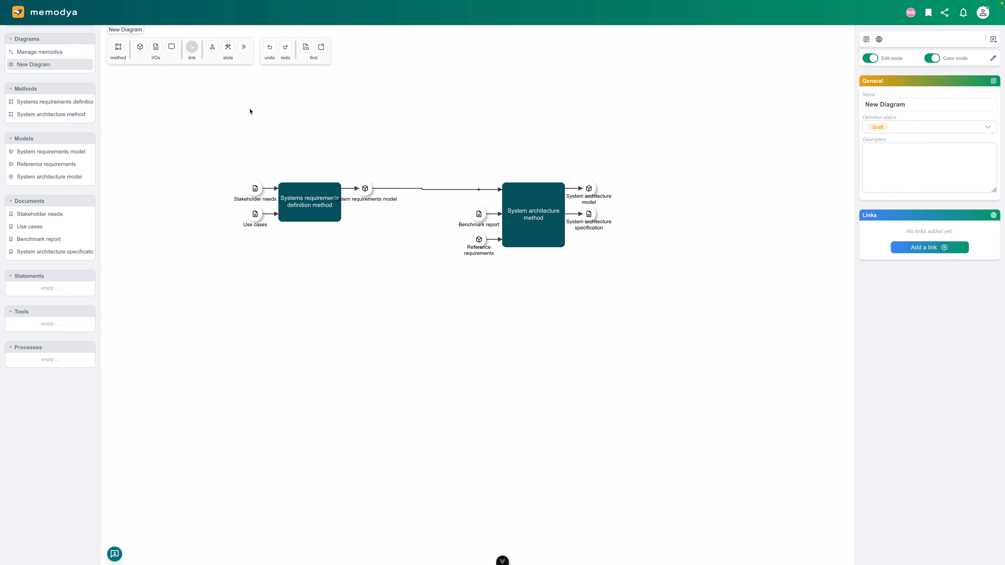
Add a method below and to the right of the System architecture method and name it "E/E architecture method".
{"action": "left_click_drag", "start_coordinate": [191, 81], "coordinate": [628, 323]}
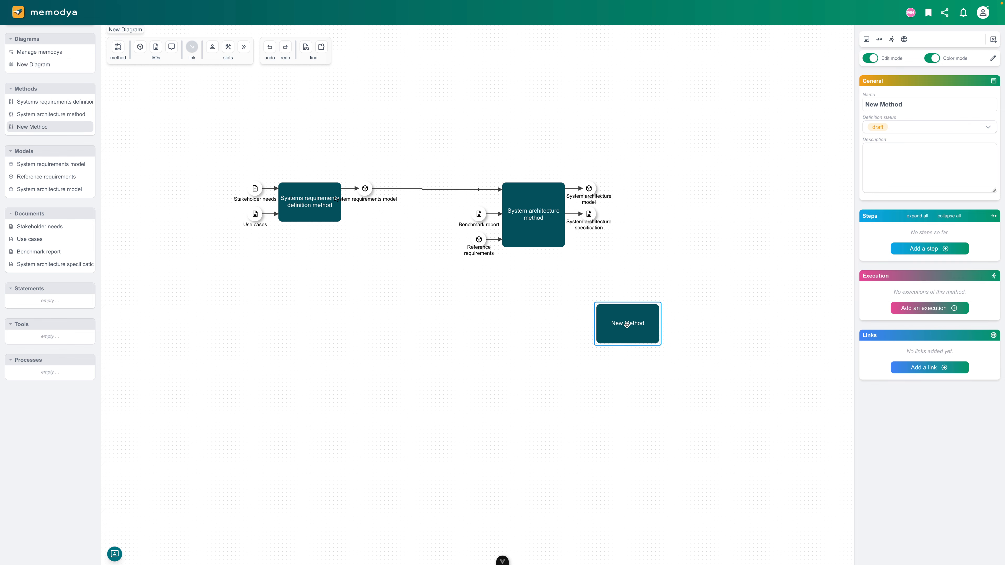
{"action": "left_click_drag", "start_coordinate": [904, 105], "coordinate": [860, 105]}
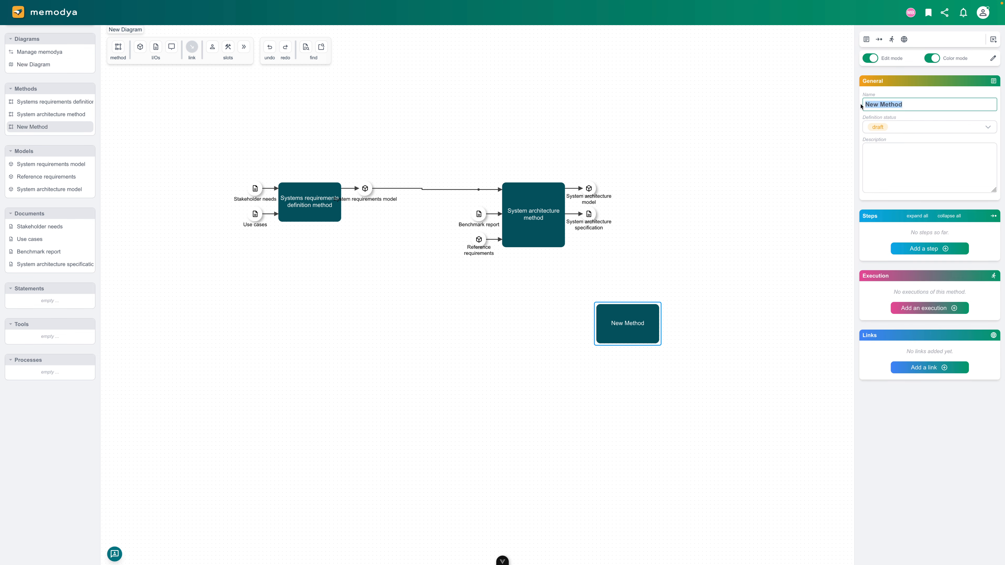
{"action": "type", "text": "E/(E"}
{"action": "type", "text": "E architec"}
{"action": "type", "text": "ture"}
{"action": "type", "text": " method"}
{"action": "key", "text": "Return"}
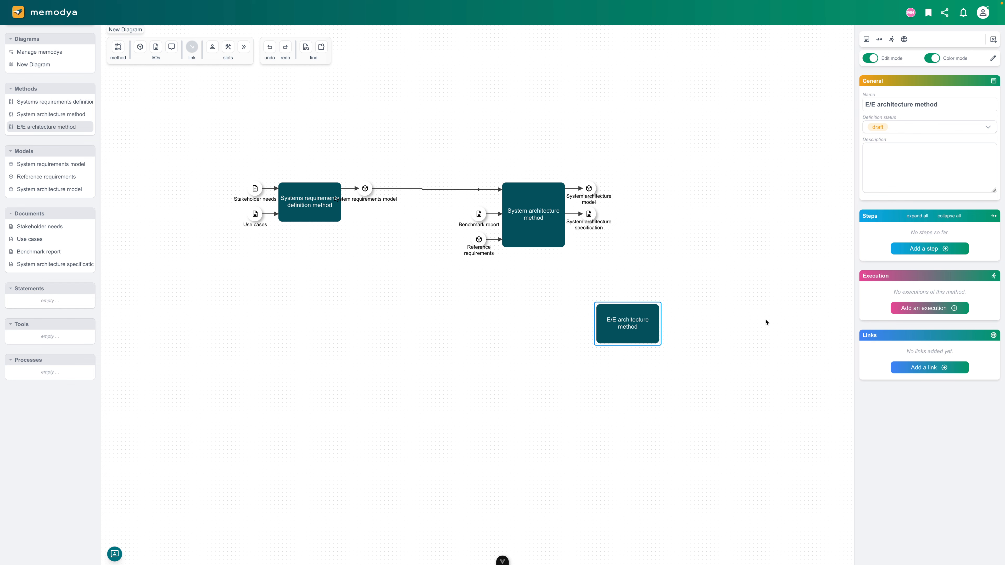
{"action": "left_click", "coordinate": [766, 322]}
{"action": "left_click_drag", "start_coordinate": [628, 323], "coordinate": [671, 343]}
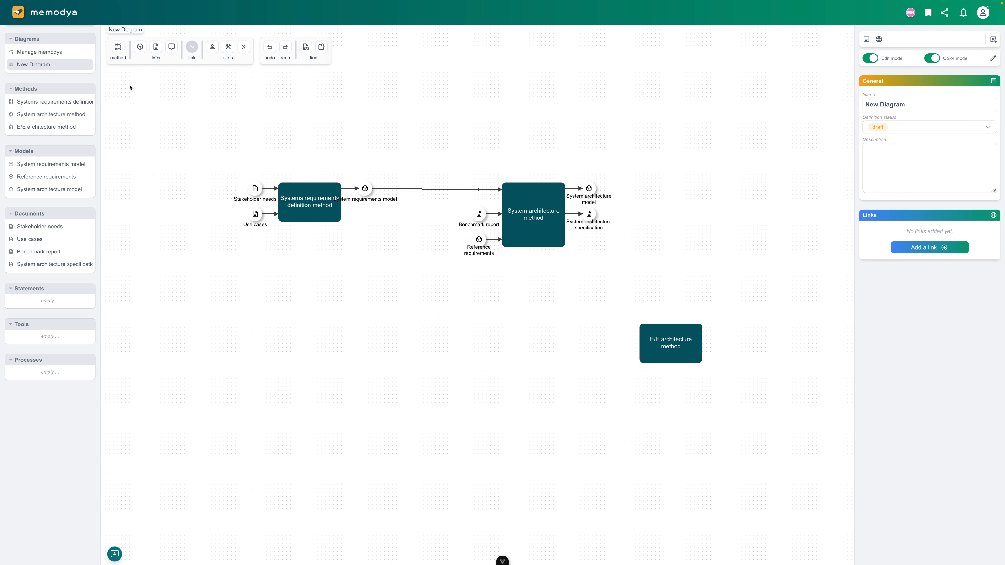
Link the System architecture model and the System requirements model as inputs to the E/E architecture method, routing the latter's connector clear of the System architecture method.
{"action": "left_click", "coordinate": [192, 47]}
{"action": "left_click_drag", "start_coordinate": [593, 192], "coordinate": [674, 343]}
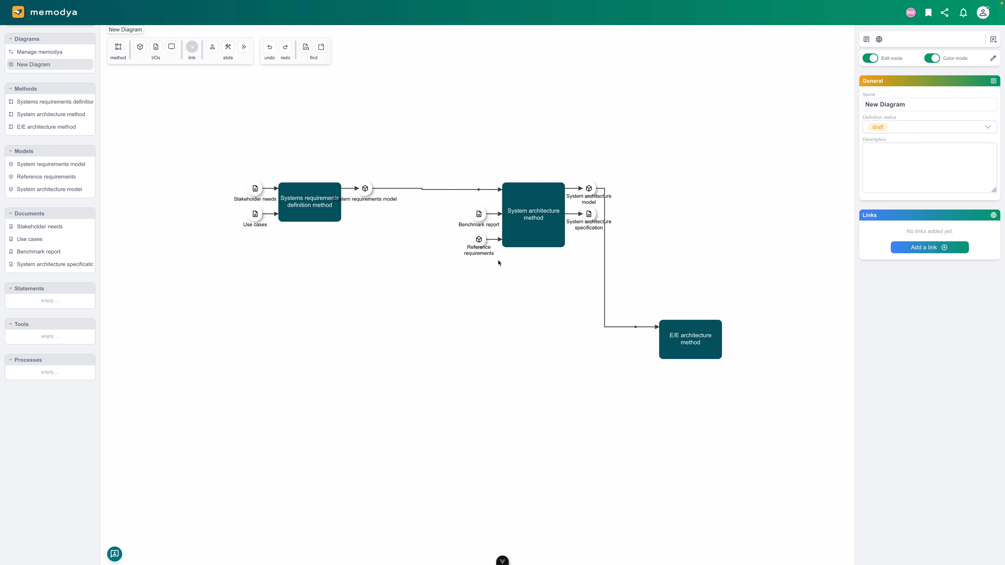
{"action": "left_click", "coordinate": [192, 47]}
{"action": "left_click_drag", "start_coordinate": [365, 188], "coordinate": [677, 340]}
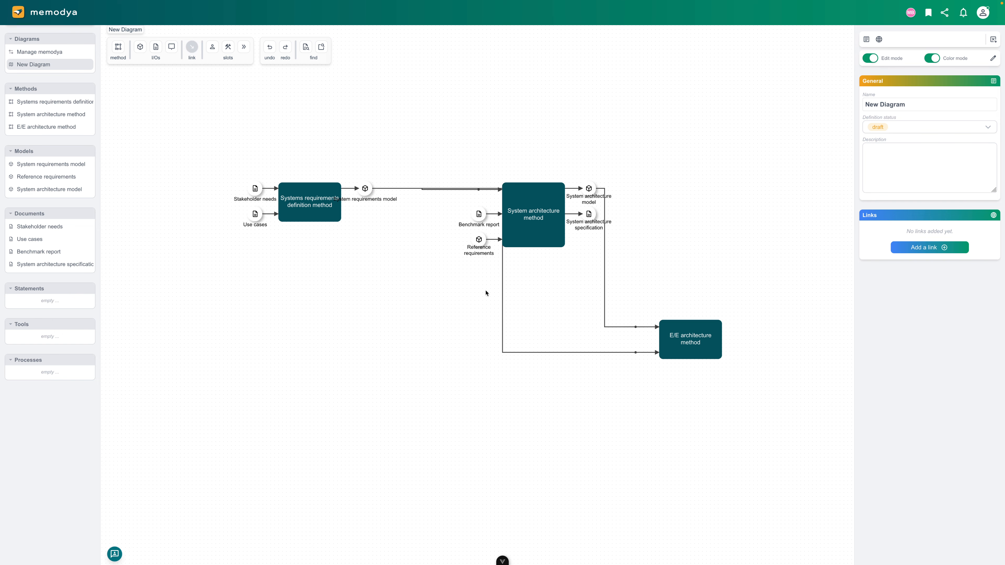
{"action": "left_click_drag", "start_coordinate": [503, 285], "coordinate": [420, 279]}
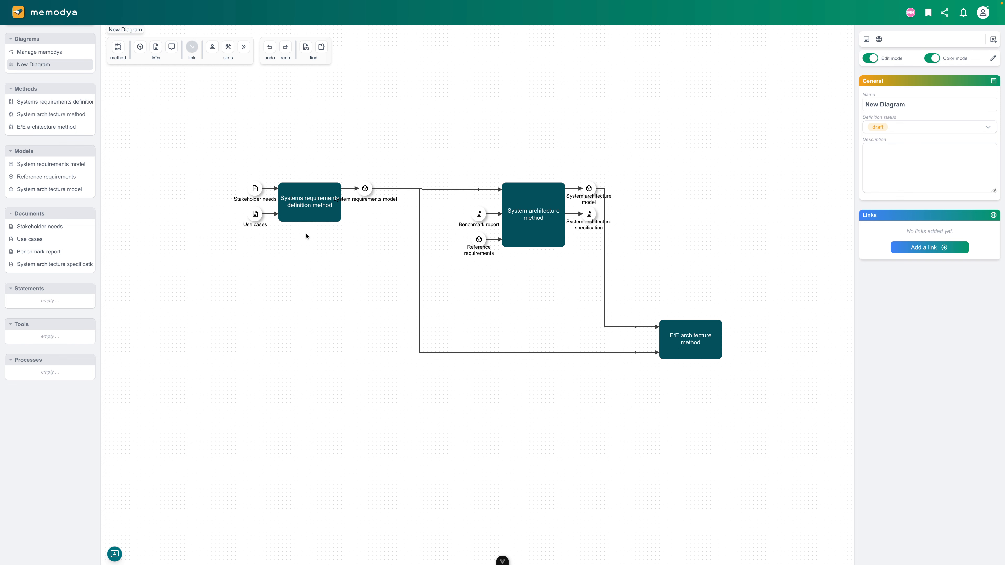
Add a method named "E/E requirements definition method" below the others and link the System requirements model to it as an input.
{"action": "left_click_drag", "start_coordinate": [119, 48], "coordinate": [508, 398]}
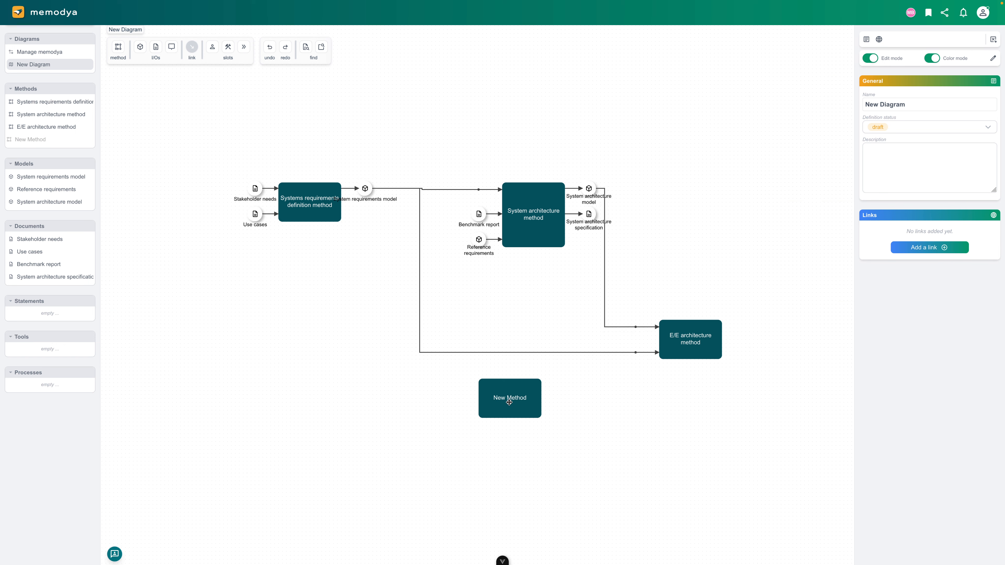
{"action": "left_click_drag", "start_coordinate": [904, 105], "coordinate": [869, 104]}
{"action": "key", "text": "BackSpace"}
{"action": "type", "text": "E/E requ"}
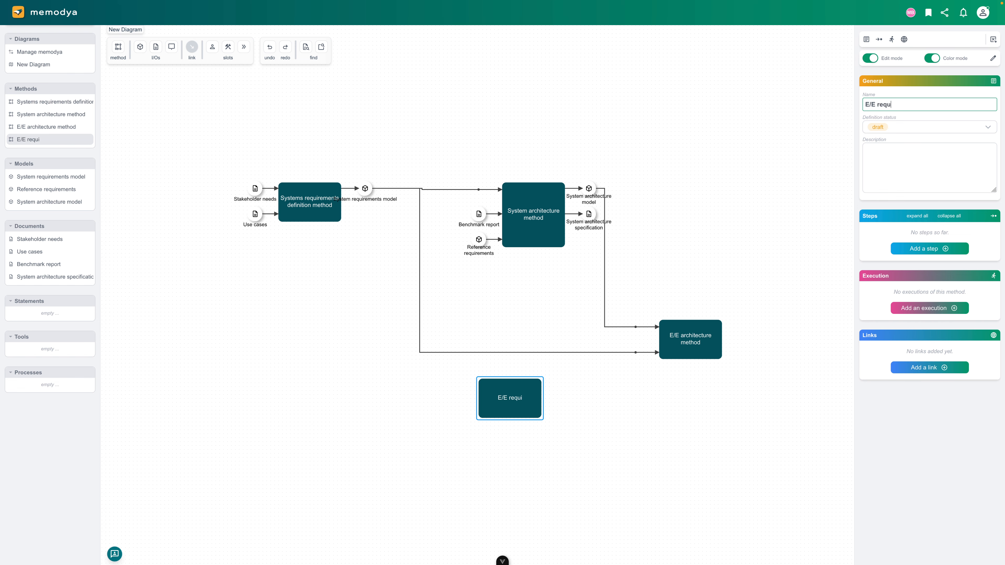
{"action": "type", "text": "irements definitionmeth"}
{"action": "key", "text": "BackSpace"}
{"action": "key", "text": "BackSpace"}
{"action": "type", "text": "method"}
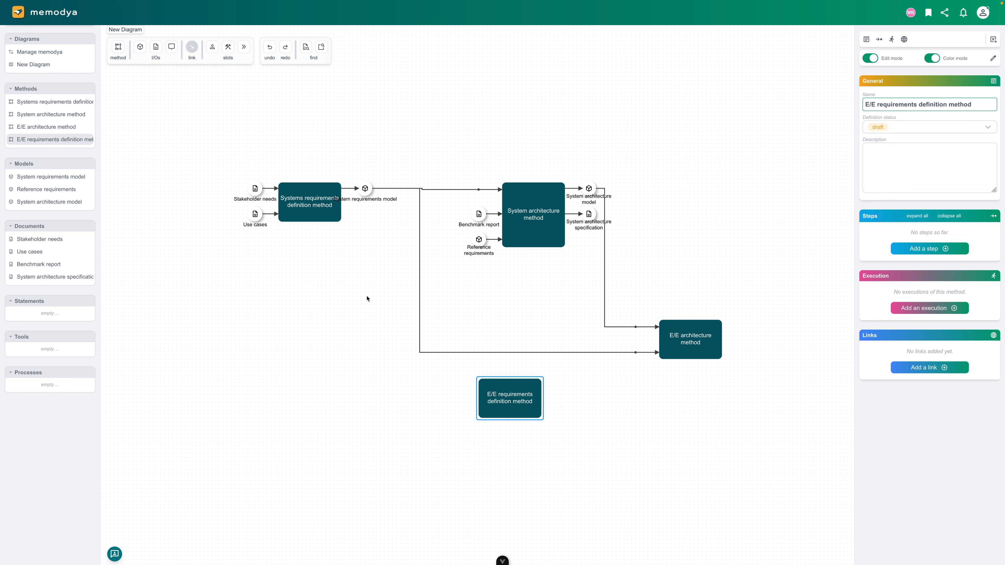
{"action": "left_click", "coordinate": [371, 294]}
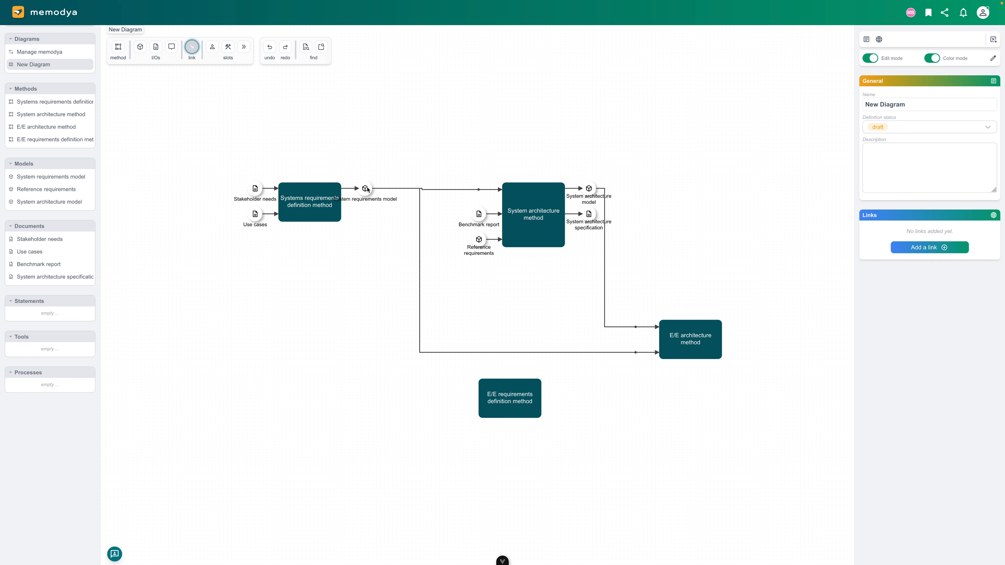
{"action": "left_click_drag", "start_coordinate": [366, 189], "coordinate": [487, 396]}
{"action": "left_click_drag", "start_coordinate": [412, 287], "coordinate": [419, 286]}
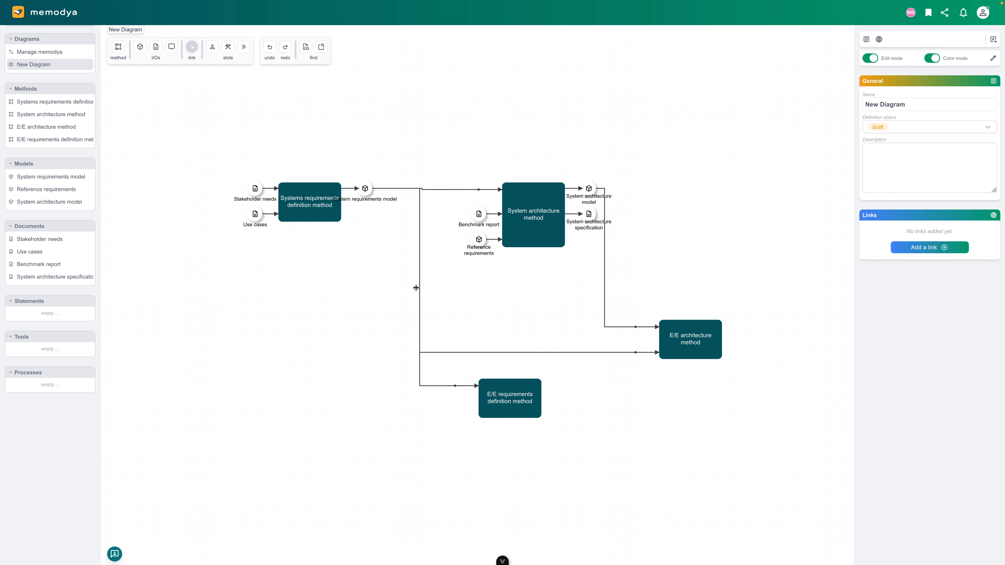
Add an output model "E/E requirements model" to the E/E requirements definition method and link it to the E/E architecture method.
{"action": "left_click", "coordinate": [532, 409]}
{"action": "left_click_drag", "start_coordinate": [141, 47], "coordinate": [531, 398]}
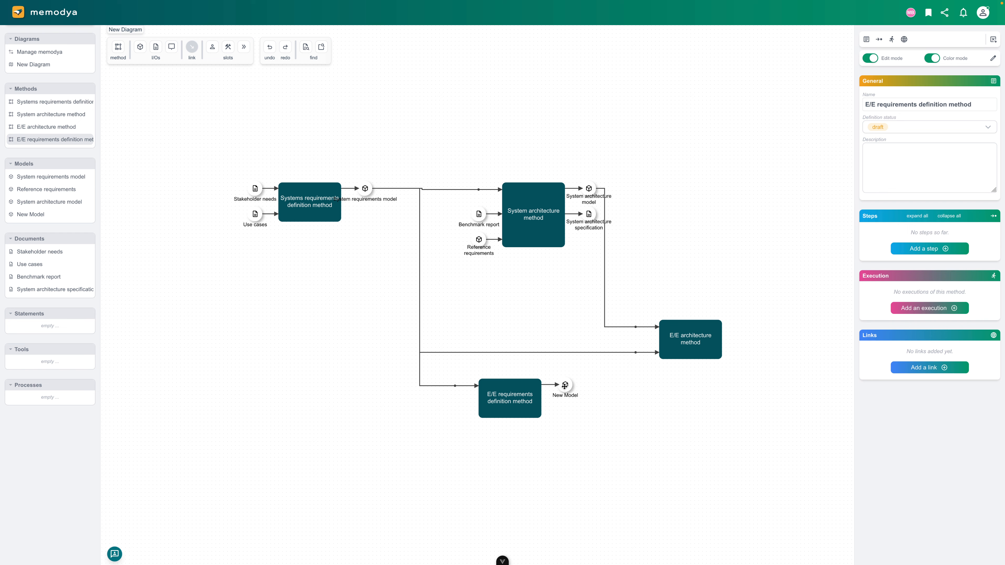
{"action": "left_click_drag", "start_coordinate": [902, 105], "coordinate": [857, 102]}
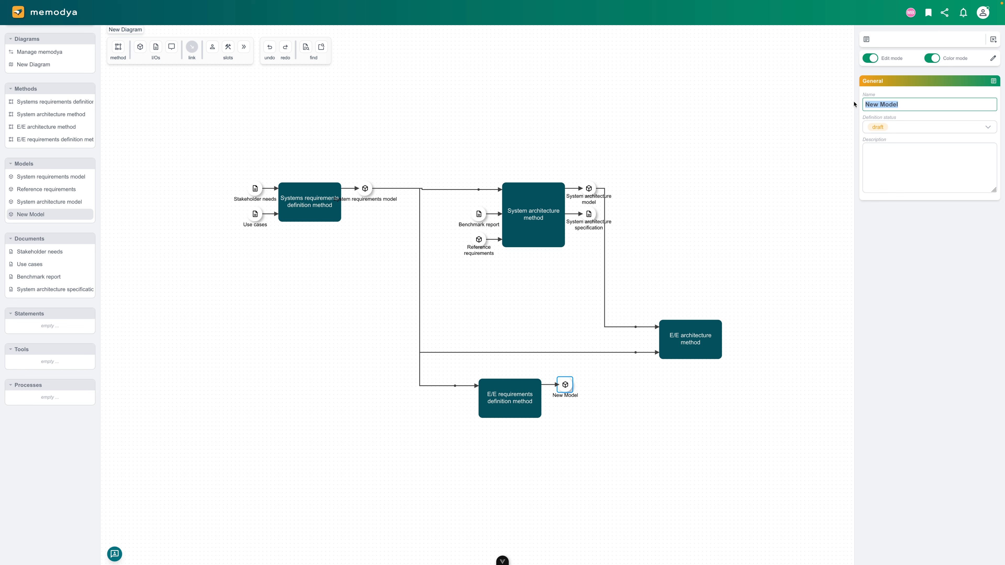
{"action": "type", "text": "E/E requirements mod"}
{"action": "left_click", "coordinate": [642, 399]}
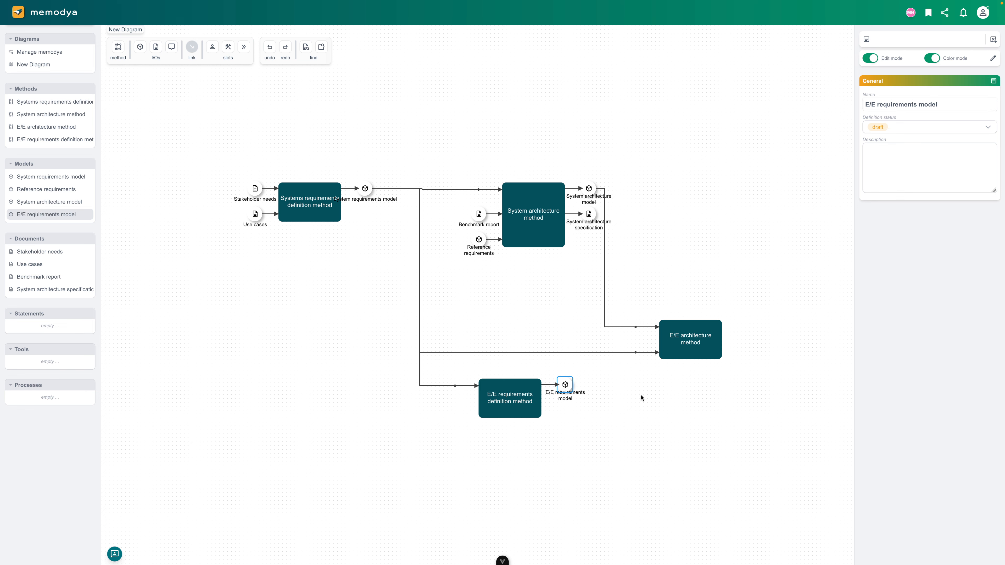
{"action": "left_click", "coordinate": [189, 50]}
{"action": "left_click_drag", "start_coordinate": [565, 384], "coordinate": [691, 355]}
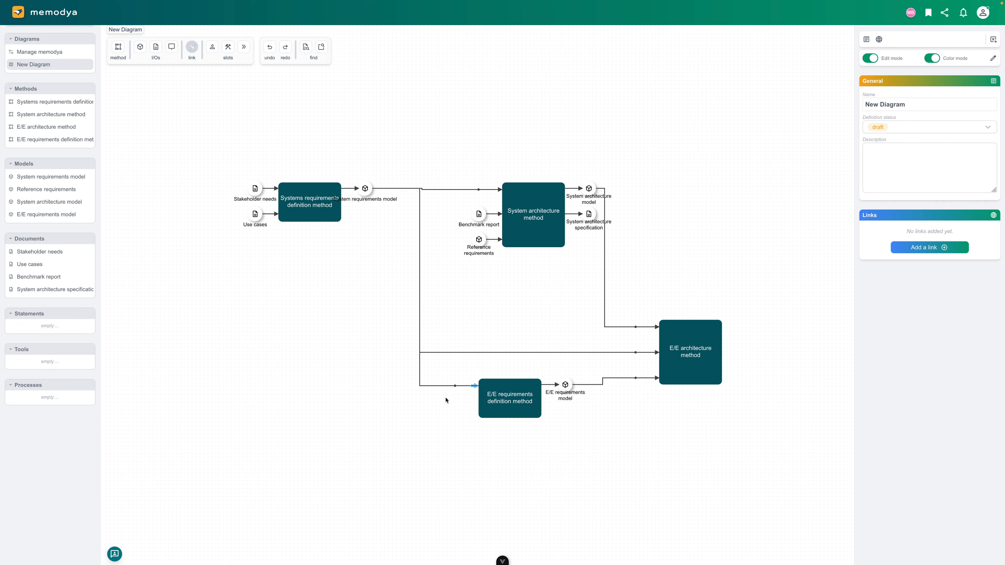
Add an input document to the E/E requirements definition method and name it "EMI requirements".
{"action": "left_click_drag", "start_coordinate": [155, 48], "coordinate": [486, 402]}
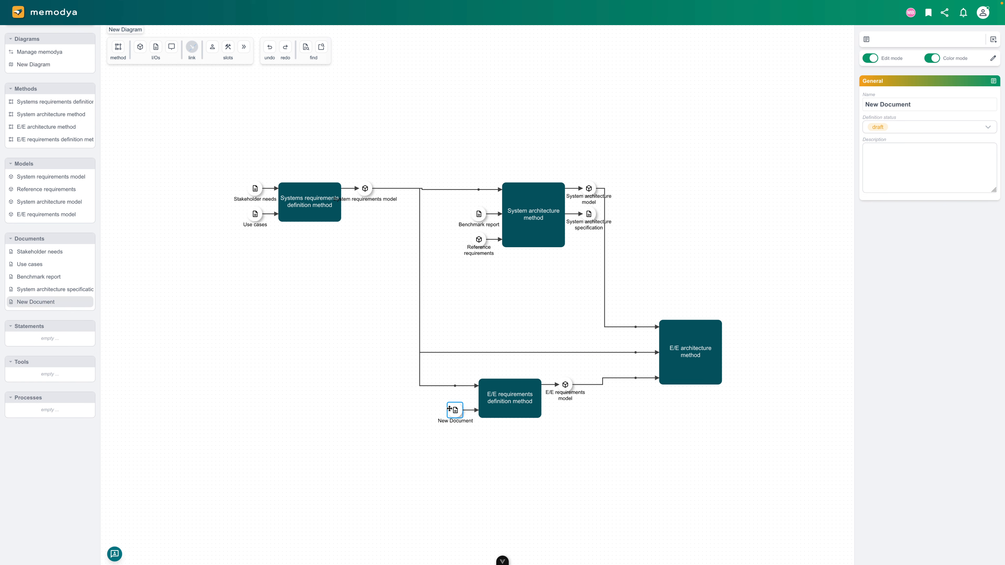
{"action": "triple_click", "coordinate": [924, 105]}
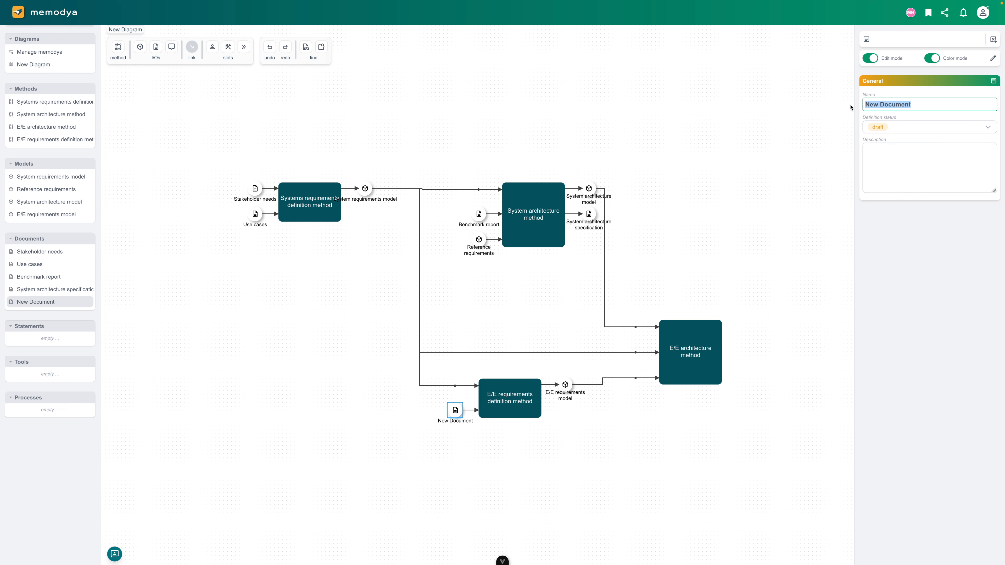
{"action": "type", "text": "EMI"}
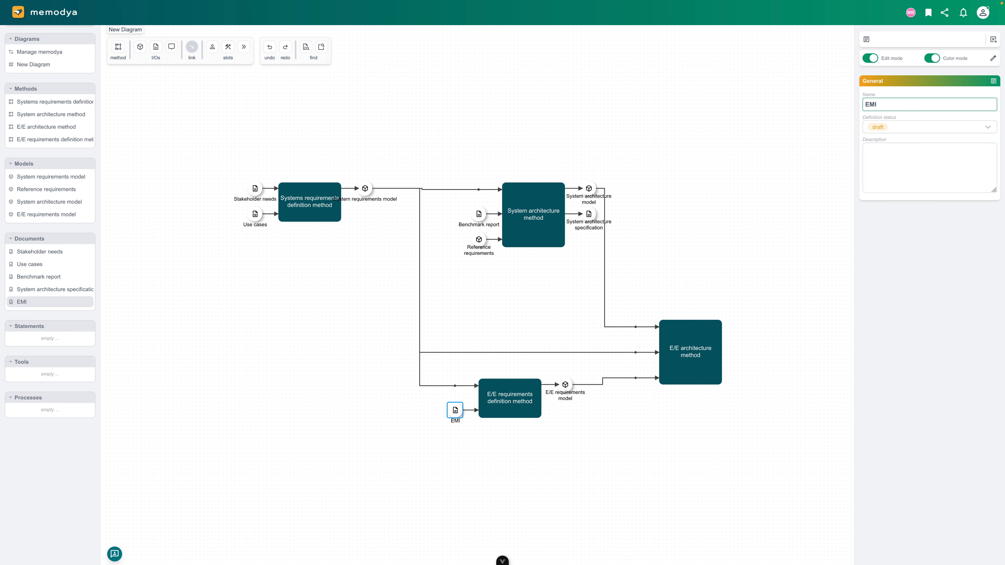
{"action": "type", "text": "requirements"}
{"action": "key", "text": "Return"}
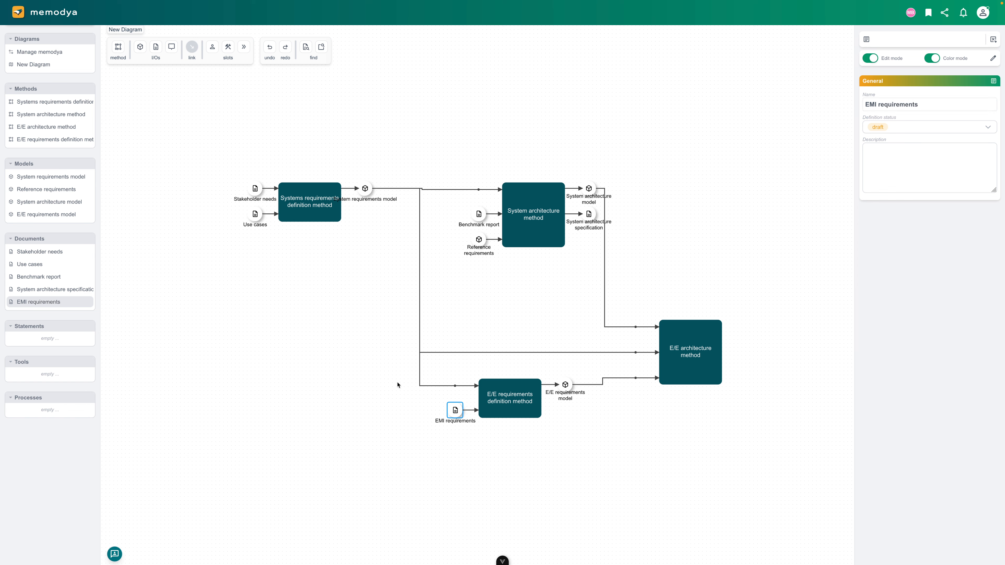
{"action": "left_click", "coordinate": [398, 385]}
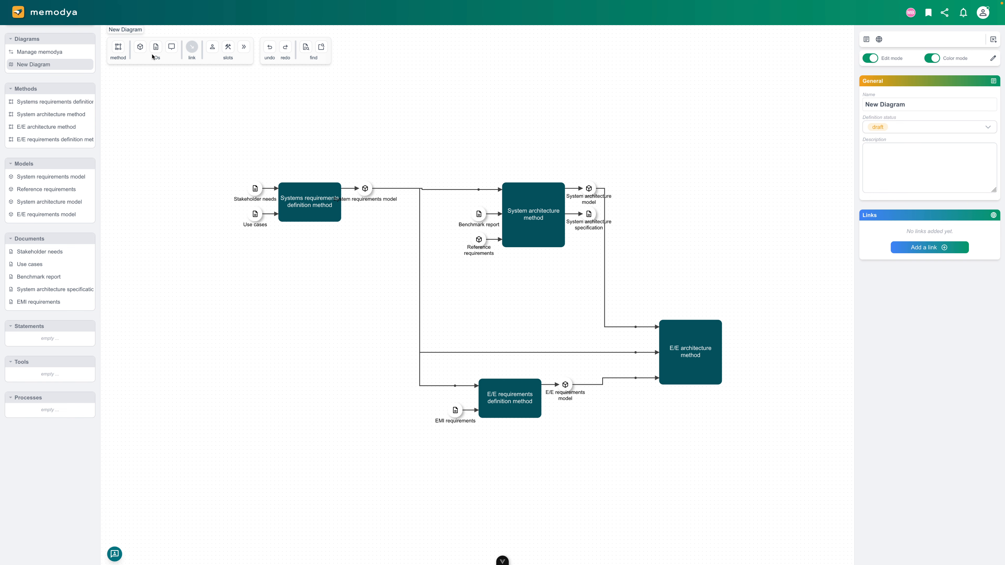
Add a second input document to the E/E requirements definition method and name it "Regulatory standards".
{"action": "left_click_drag", "start_coordinate": [153, 53], "coordinate": [485, 414]}
{"action": "left_click", "coordinate": [455, 436]}
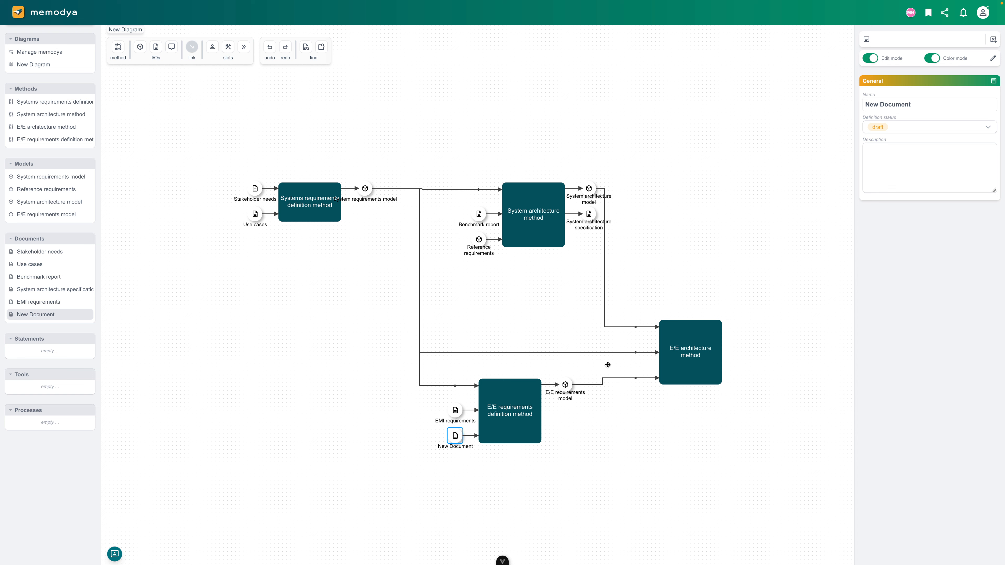
{"action": "triple_click", "coordinate": [929, 106]}
{"action": "type", "text": "Regul"}
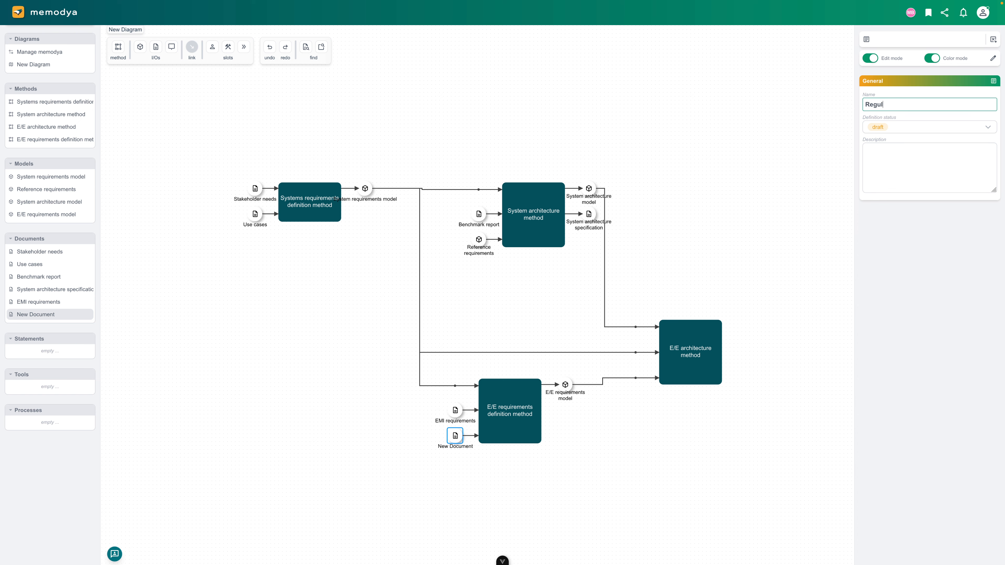
{"action": "type", "text": "atory standards"}
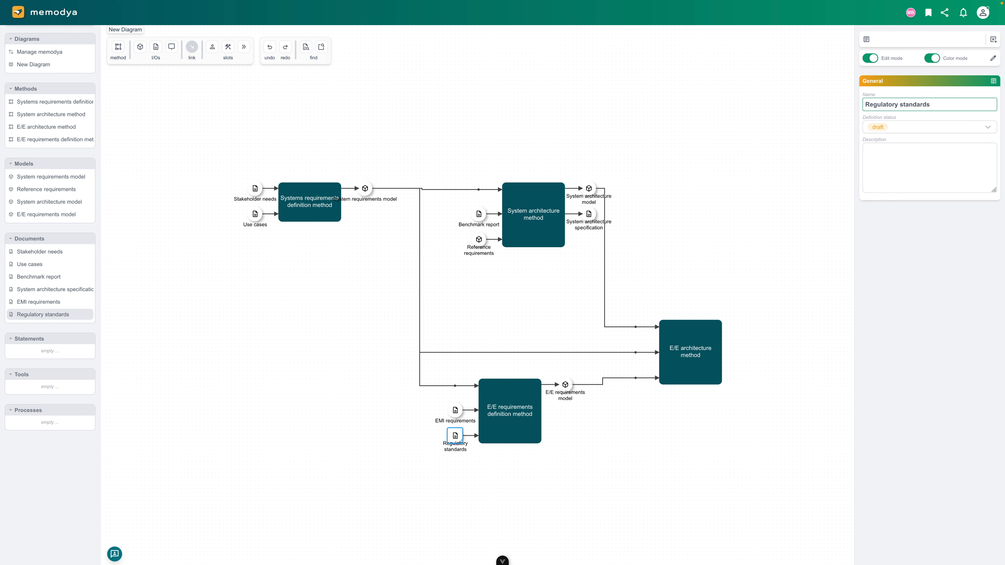
{"action": "left_click", "coordinate": [588, 451]}
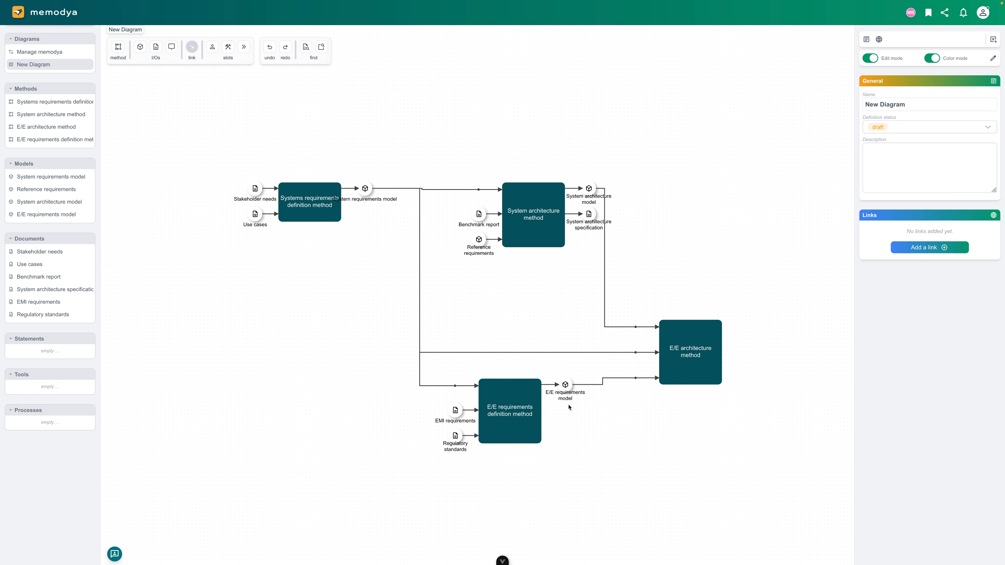
Examine the steps defined for the Systems requirements definition method and for the E/E requirements definition method.
{"action": "left_click", "coordinate": [565, 384]}
{"action": "left_click", "coordinate": [532, 397]}
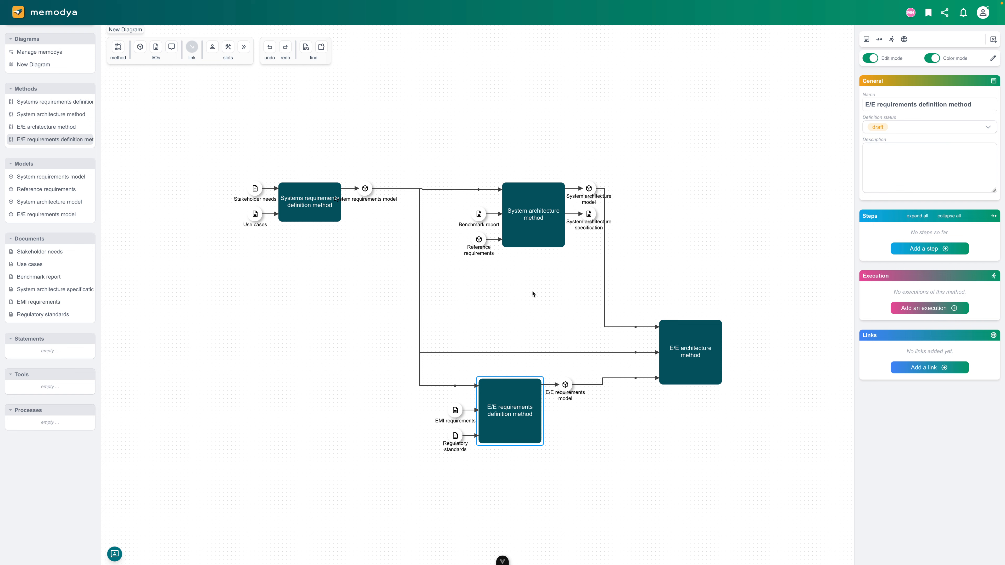
{"action": "left_click", "coordinate": [293, 199]}
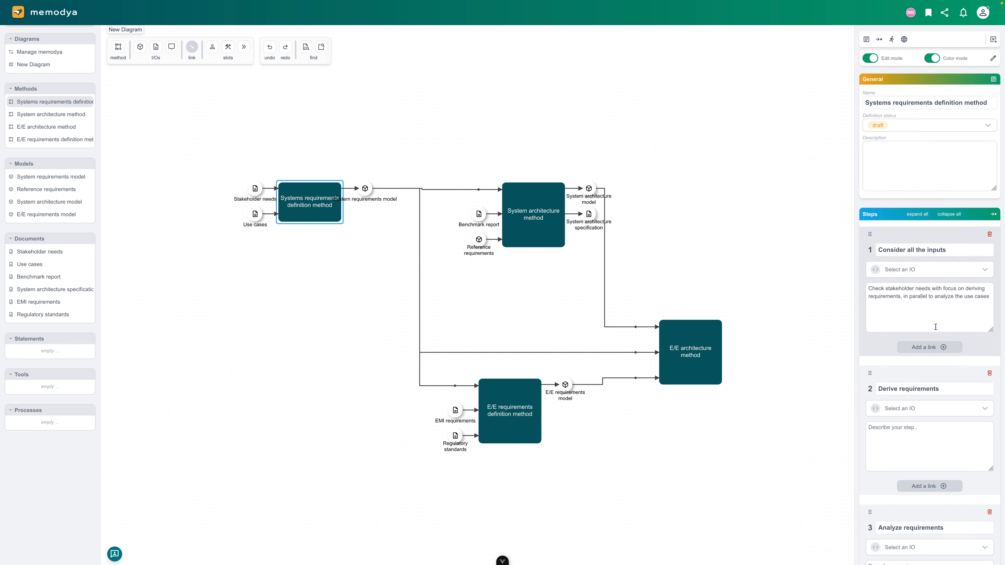
{"action": "scroll", "coordinate": [936, 328], "scroll_direction": "down", "scroll_amount": 3}
{"action": "left_click", "coordinate": [522, 415]}
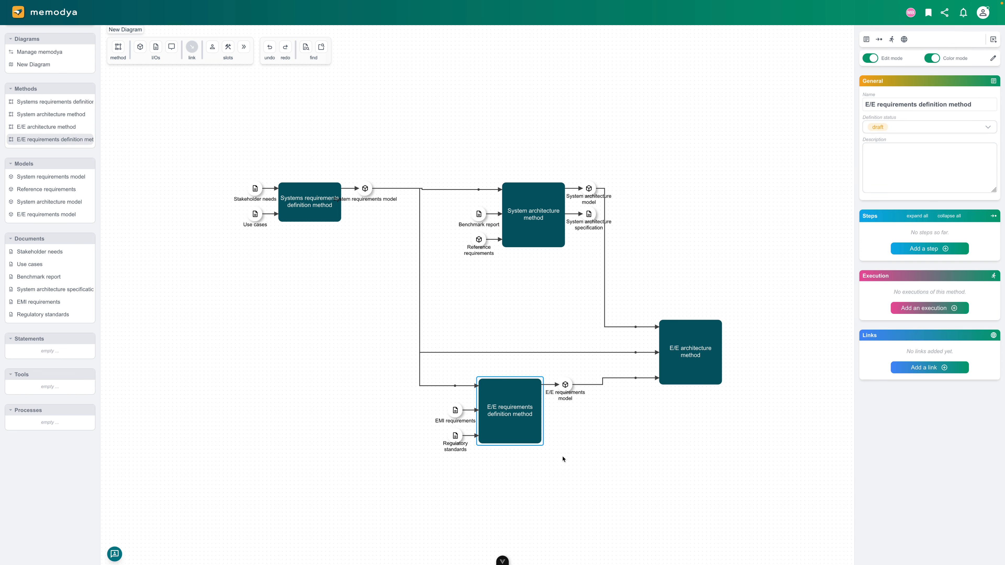
{"action": "left_click", "coordinate": [580, 447]}
Add an output model to the E/E architecture method and name it "E/E Architecture model".
{"action": "left_click_drag", "start_coordinate": [646, 427], "coordinate": [541, 382]}
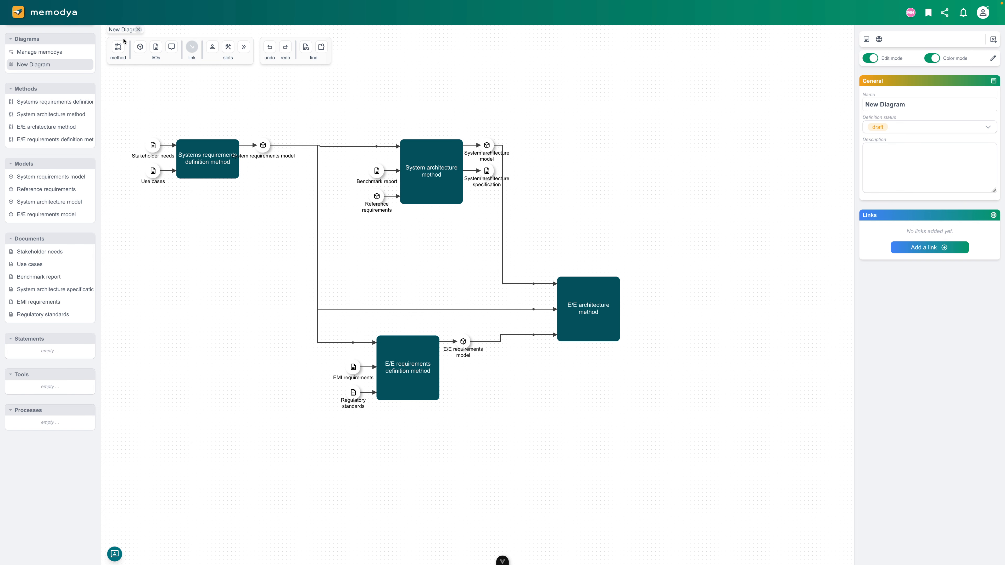
{"action": "left_click_drag", "start_coordinate": [140, 46], "coordinate": [619, 315]}
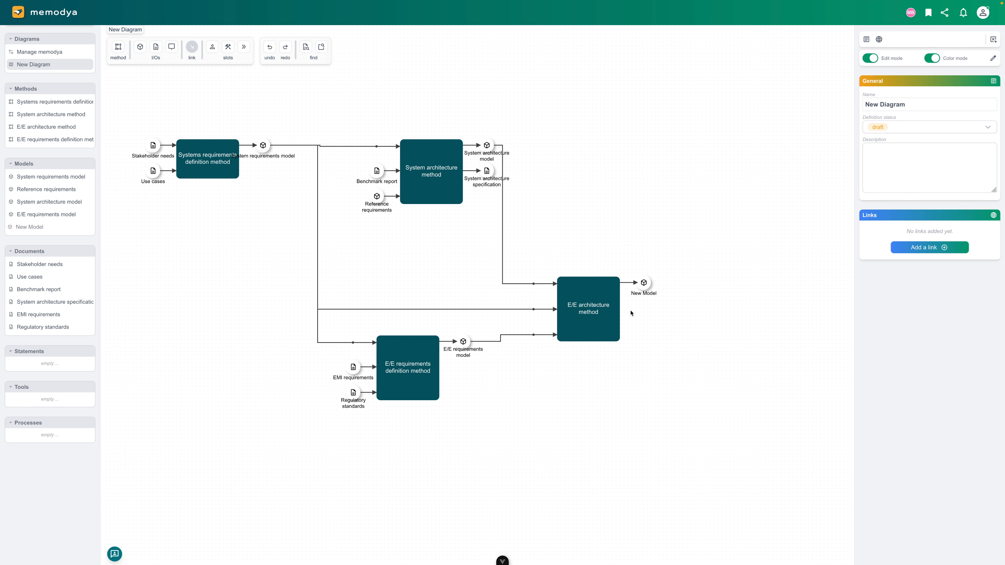
{"action": "left_click", "coordinate": [898, 108]}
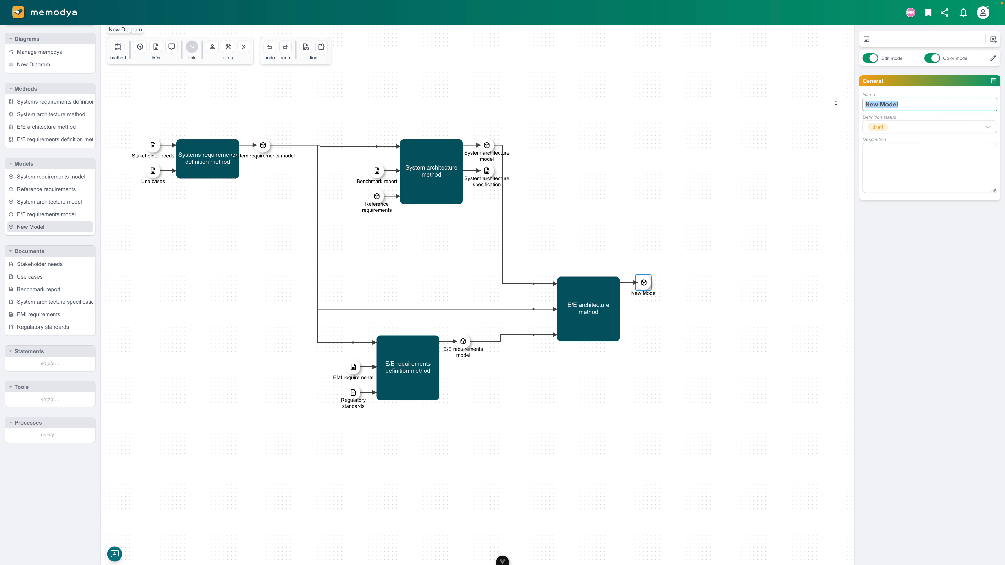
{"action": "type", "text": "E/E Arc"}
{"action": "type", "text": "hitectuer"}
{"action": "key", "text": "BackSpace"}
{"action": "key", "text": "BackSpace"}
{"action": "type", "text": "re model"}
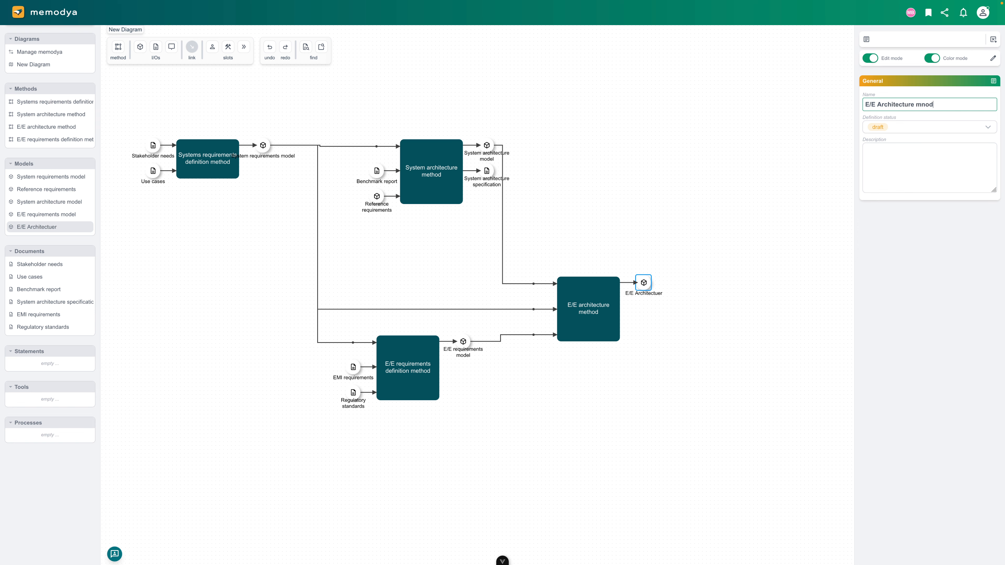
{"action": "key", "text": "BackSpace"}
{"action": "key", "text": "BackSpace"}
{"action": "key", "text": "BackSpace"}
{"action": "key", "text": "BackSpace"}
{"action": "type", "text": "odel"}
{"action": "left_click", "coordinate": [774, 166]}
Add a new method block to the diagram, to the right of the E/E architecture method.
{"action": "left_click_drag", "start_coordinate": [738, 203], "coordinate": [716, 196]}
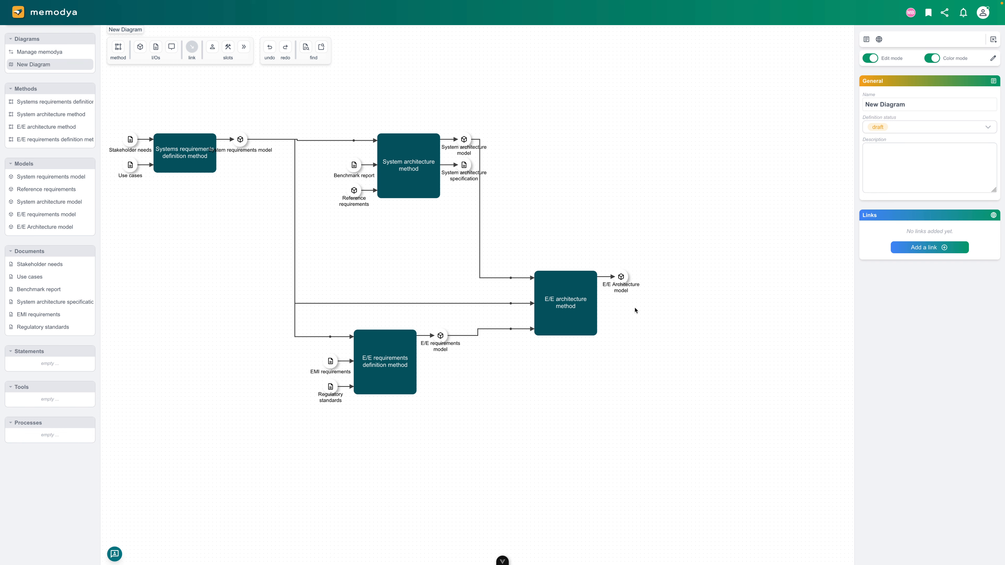
{"action": "left_click", "coordinate": [577, 302]}
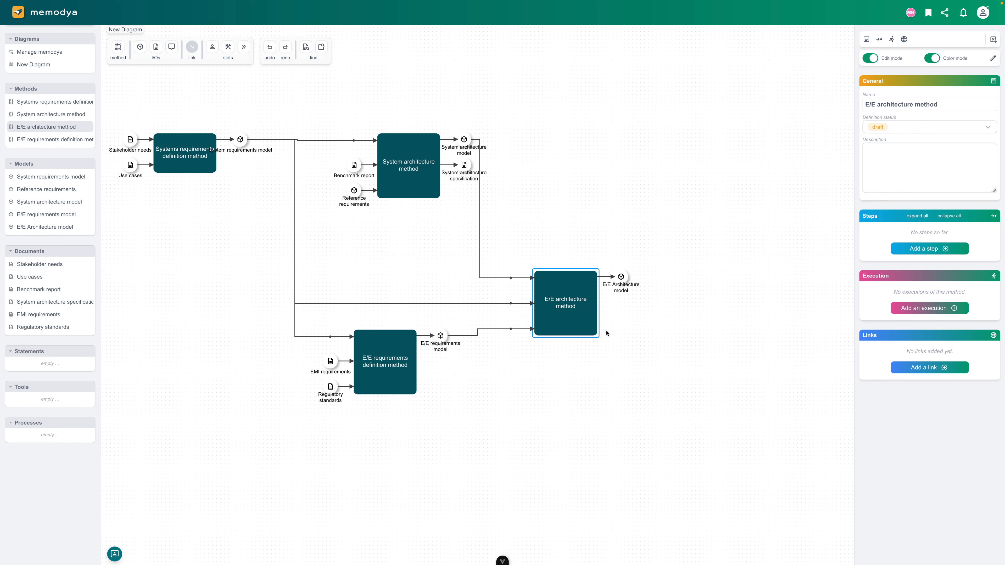
{"action": "left_click_drag", "start_coordinate": [118, 48], "coordinate": [765, 270]}
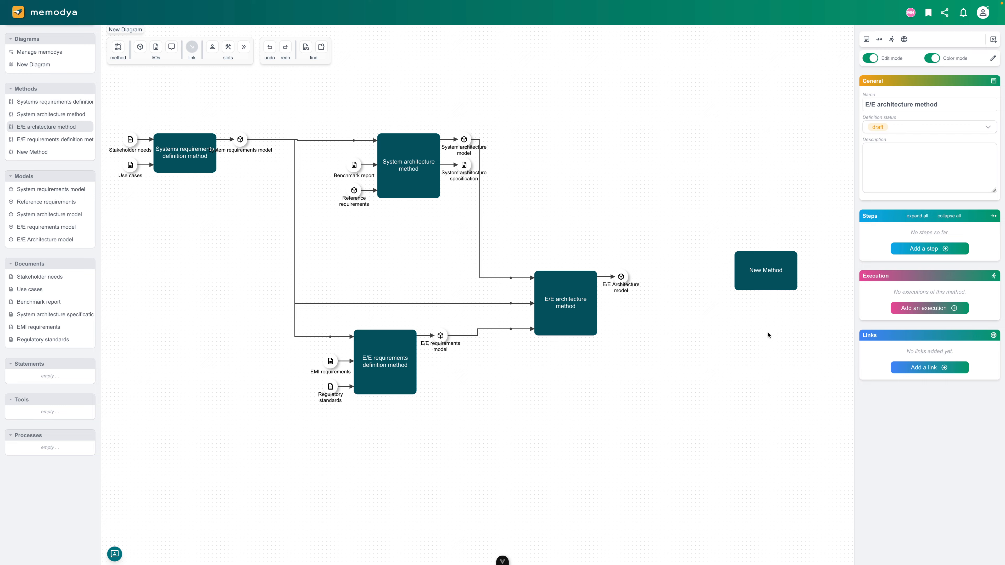
{"action": "left_click_drag", "start_coordinate": [770, 335], "coordinate": [640, 314]}
{"action": "left_click", "coordinate": [665, 256]}
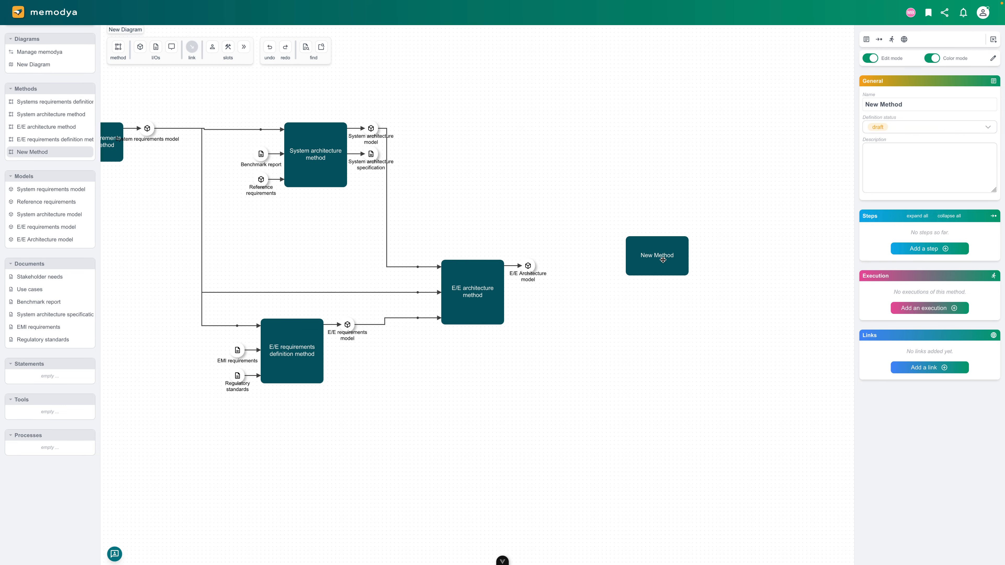
Name the new method "Circuit diagram specification" and shift its block slightly downward.
{"action": "left_click", "coordinate": [661, 257]}
{"action": "left_click_drag", "start_coordinate": [914, 98], "coordinate": [849, 100]}
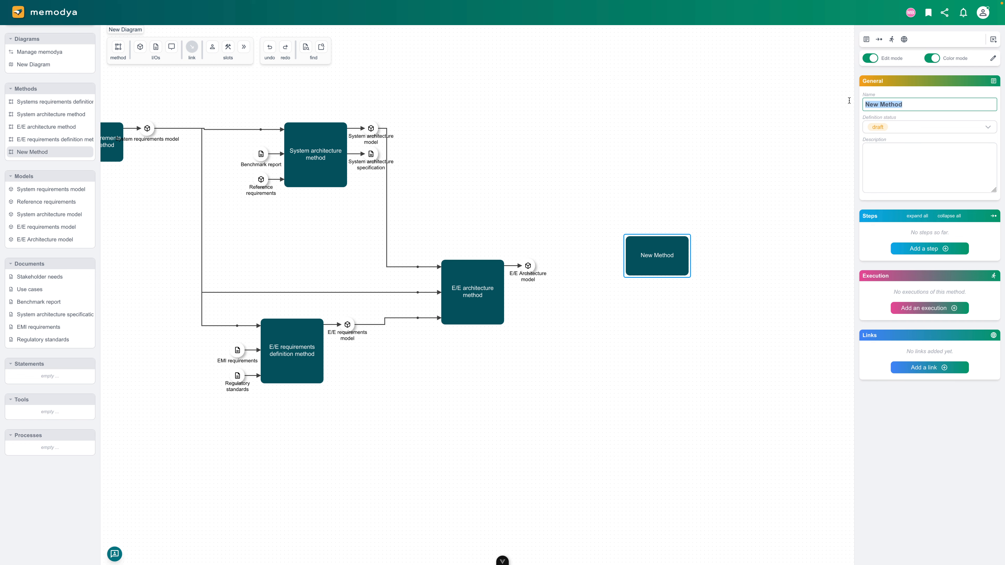
{"action": "type", "text": "Cirucu"}
{"action": "key", "text": "BackSpace"}
{"action": "key", "text": "BackSpace"}
{"action": "key", "text": "BackSpace"}
{"action": "type", "text": "cuit diagram specif"}
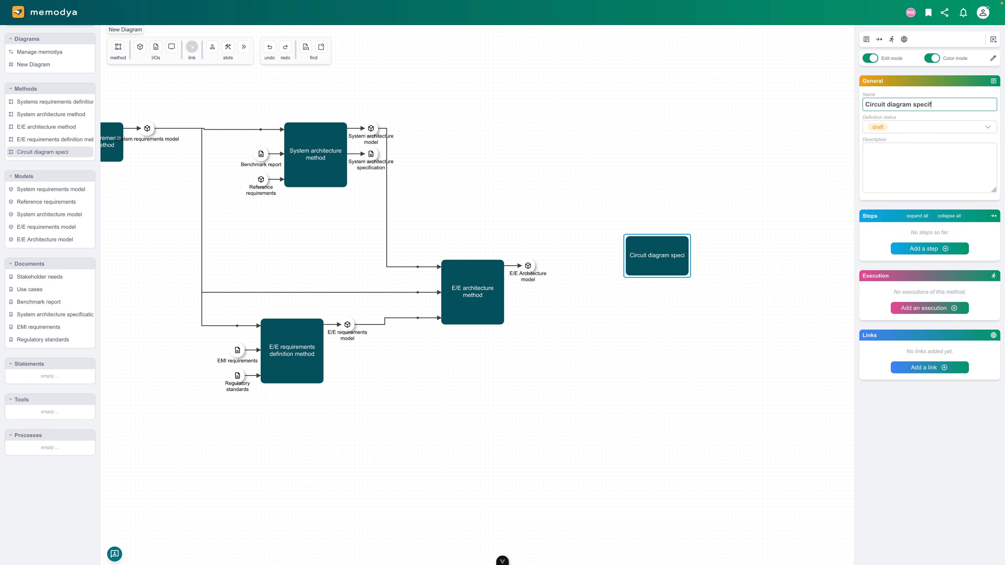
{"action": "type", "text": "ication"}
{"action": "left_click", "coordinate": [629, 360]}
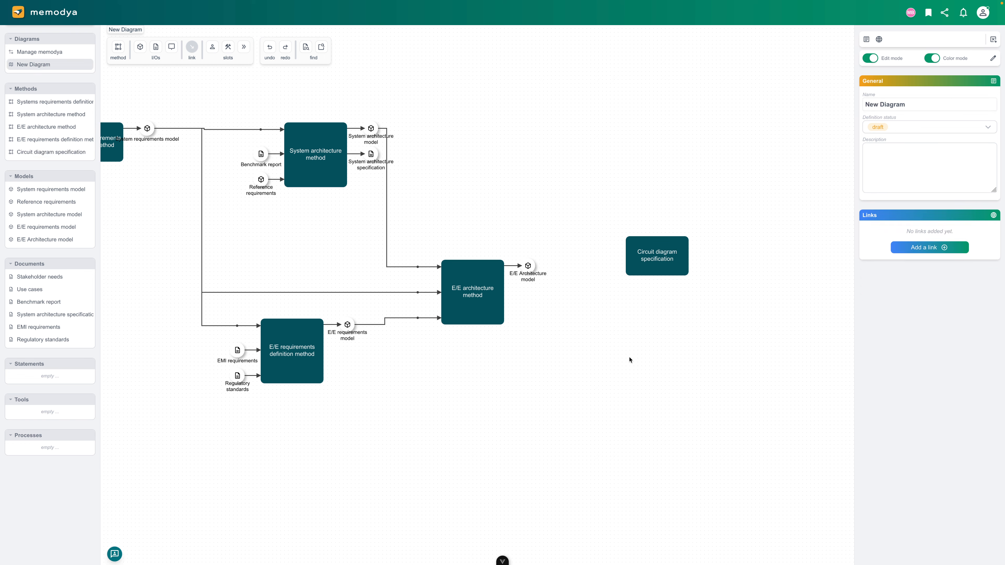
{"action": "left_click_drag", "start_coordinate": [657, 270], "coordinate": [653, 286]}
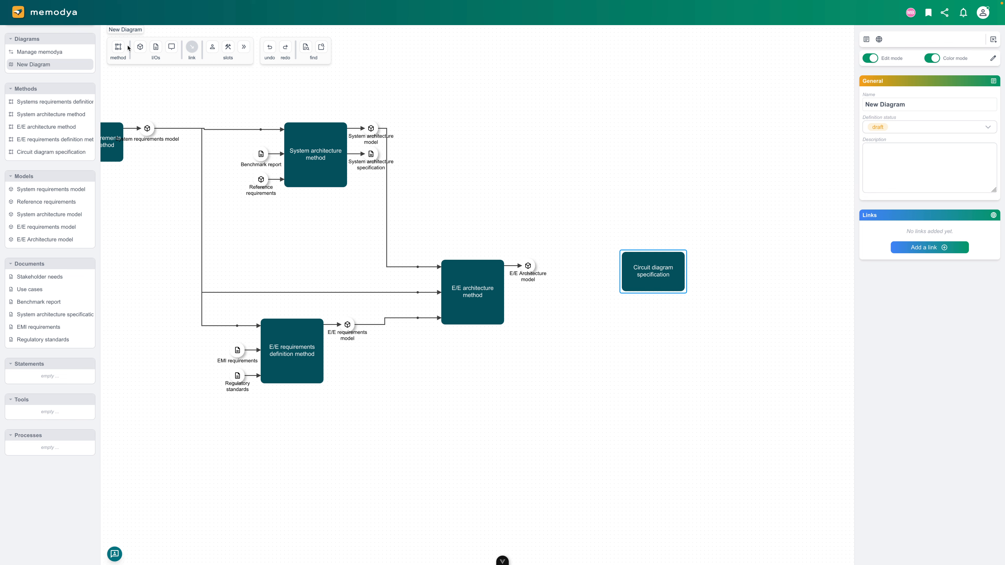
Add another method below and to the right of Circuit diagram specification and name it "Circuit analysis".
{"action": "left_click_drag", "start_coordinate": [118, 47], "coordinate": [731, 352]}
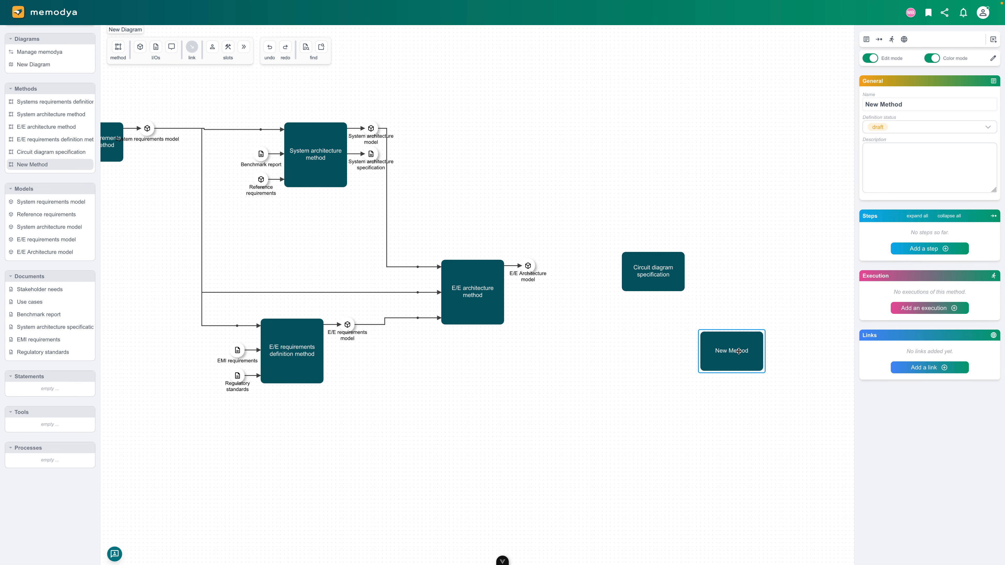
{"action": "left_click_drag", "start_coordinate": [911, 106], "coordinate": [852, 105]}
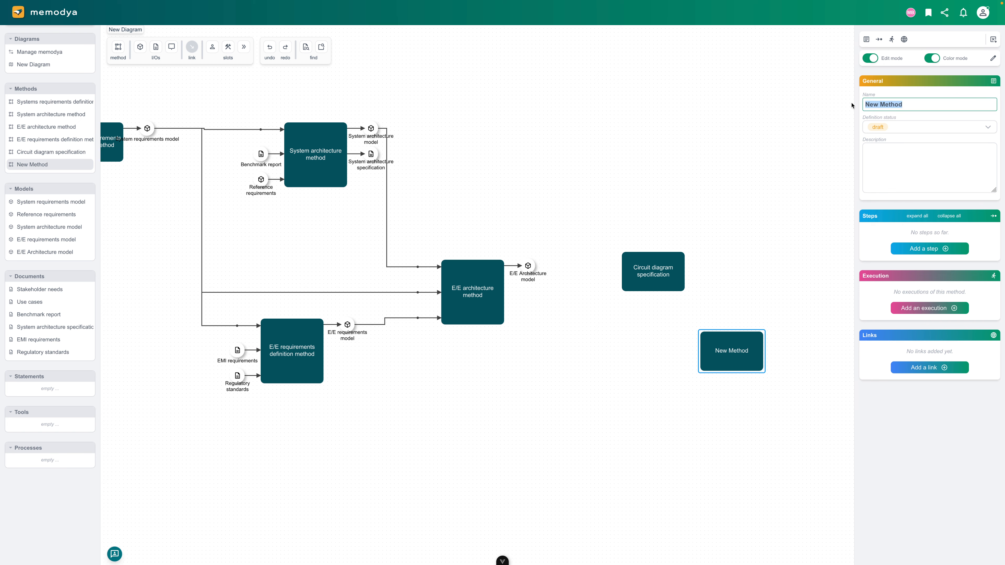
{"action": "type", "text": "Curc"}
{"action": "type", "text": "ui"}
{"action": "key", "text": "BackSpace"}
{"action": "key", "text": "BackSpace"}
{"action": "key", "text": "BackSpace"}
{"action": "key", "text": "BackSpace"}
{"action": "key", "text": "BackSpace"}
{"action": "type", "text": "ircuit analysis"}
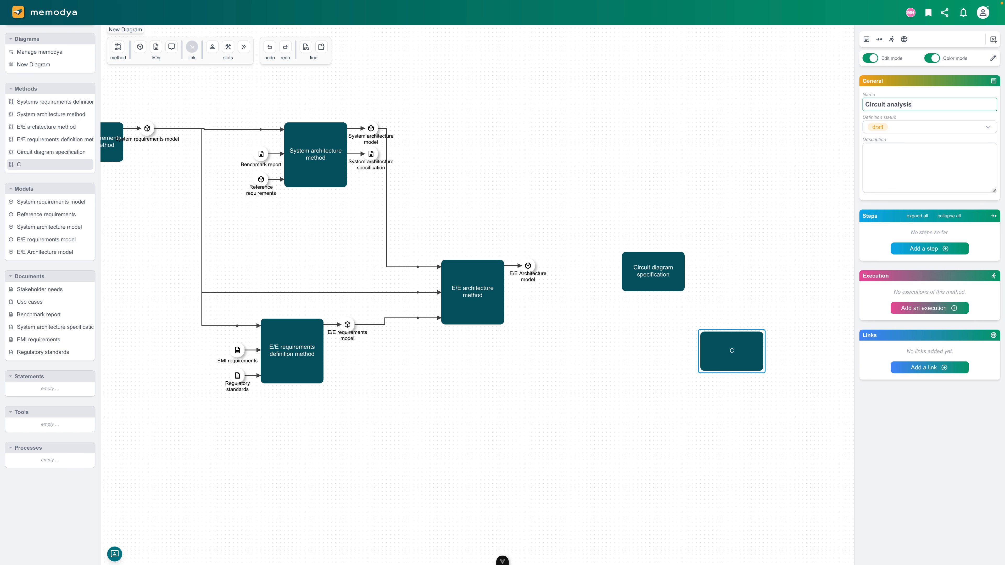
Link the E/E Architecture model to the Circuit diagram specification method as an input.
{"action": "left_click_drag", "start_coordinate": [630, 278], "coordinate": [636, 278]}
{"action": "left_click", "coordinate": [192, 46]}
{"action": "left_click_drag", "start_coordinate": [518, 264], "coordinate": [625, 272]}
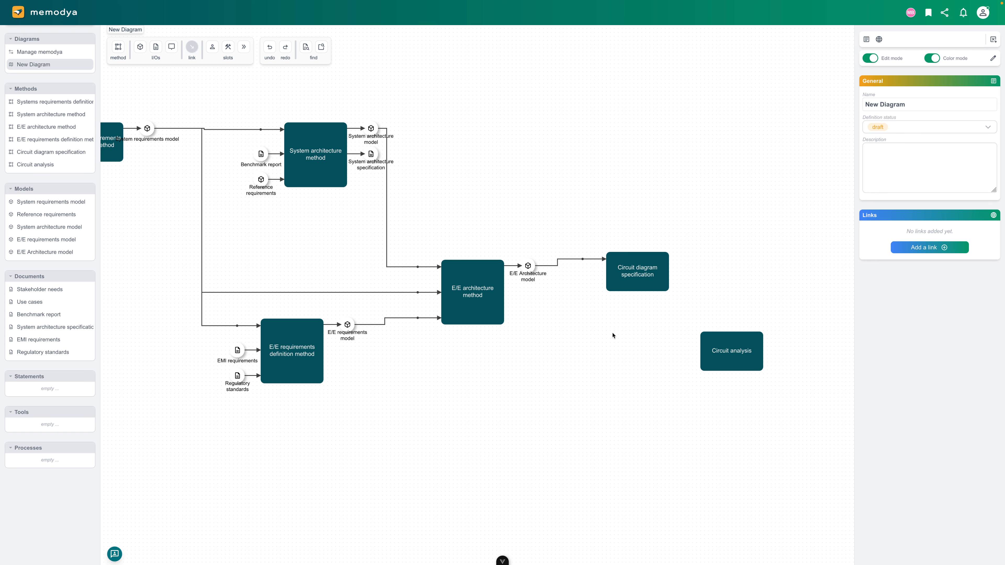
Add an input document to the Circuit diagram specification method and name it "Predefined part list".
{"action": "left_click_drag", "start_coordinate": [155, 46], "coordinate": [583, 283]}
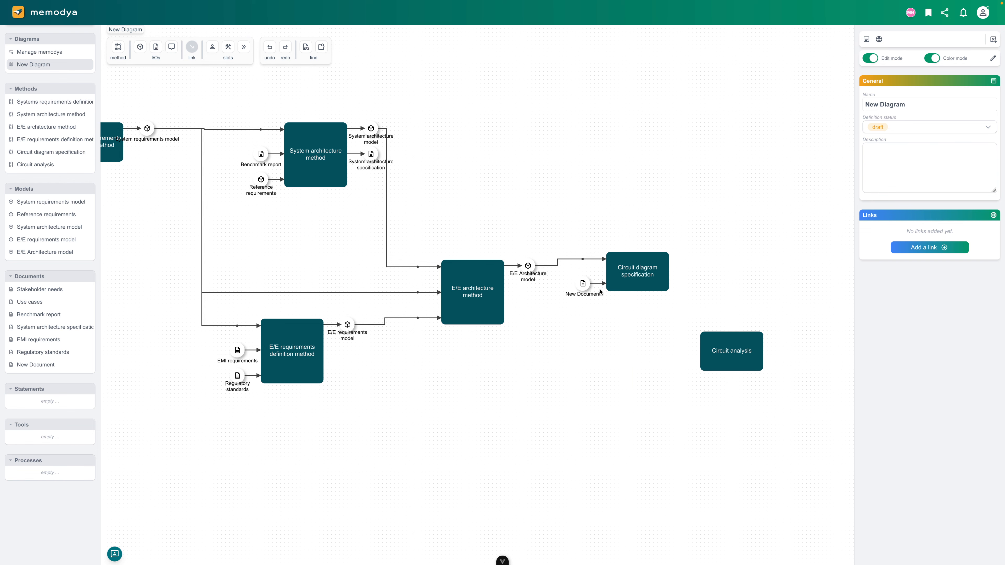
{"action": "triple_click", "coordinate": [909, 105]}
{"action": "type", "text": "Pre"}
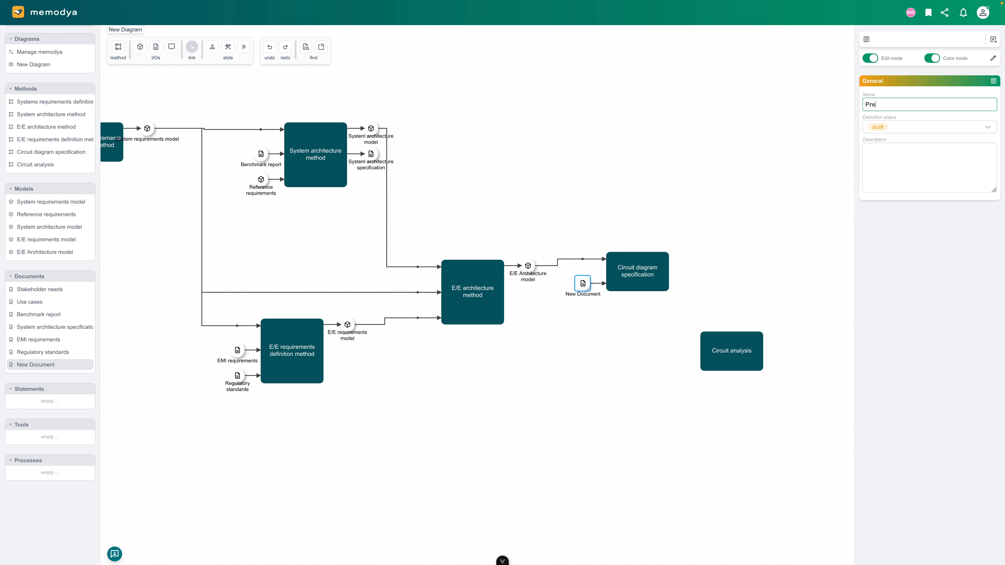
{"action": "type", "text": "defined part list"}
{"action": "left_click", "coordinate": [697, 273]}
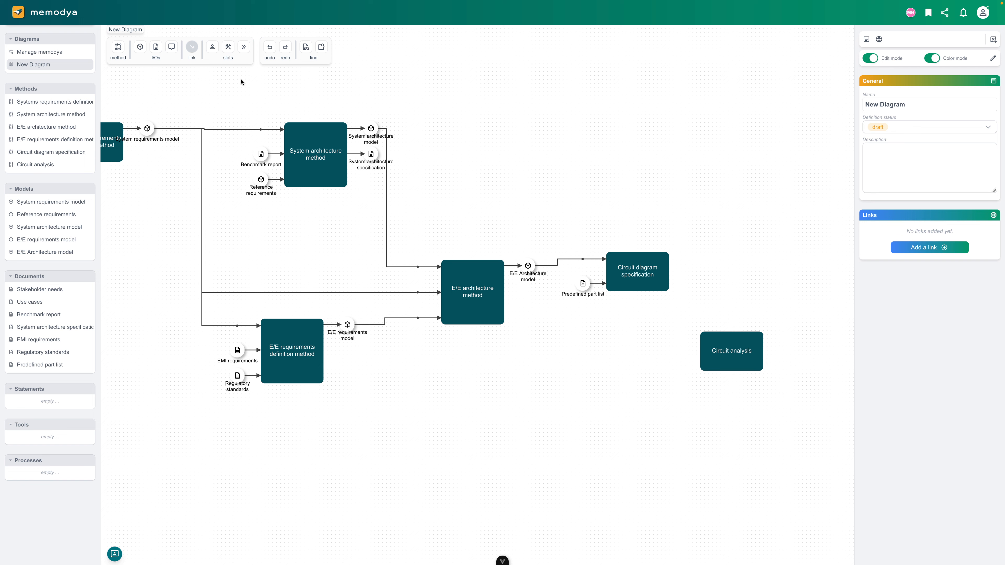
Add an output model to the Circuit diagram specification method and name it "Circuit diagram".
{"action": "left_click_drag", "start_coordinate": [234, 60], "coordinate": [658, 270]}
{"action": "left_click", "coordinate": [693, 259]}
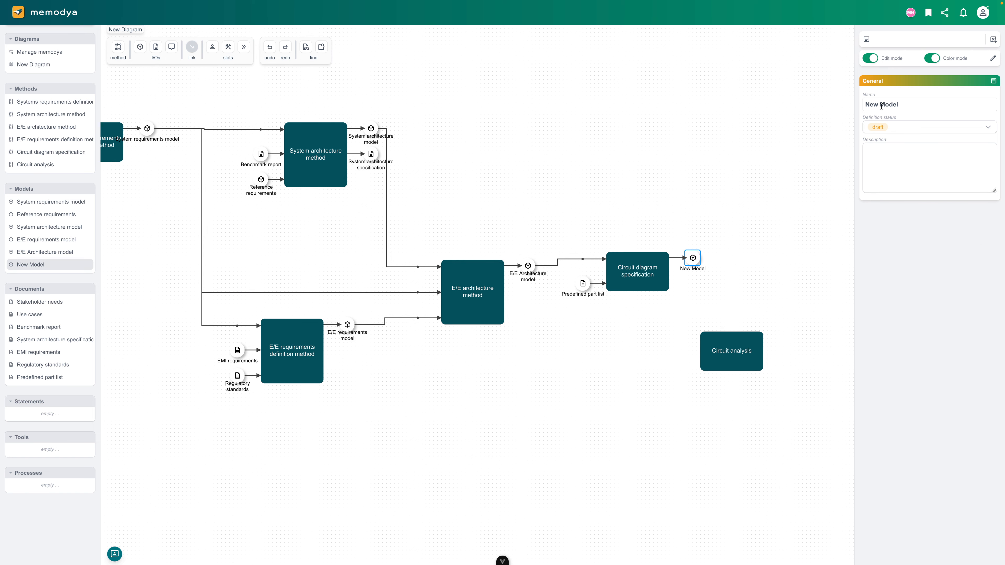
{"action": "triple_click", "coordinate": [871, 104]}
{"action": "type", "text": "Circu"}
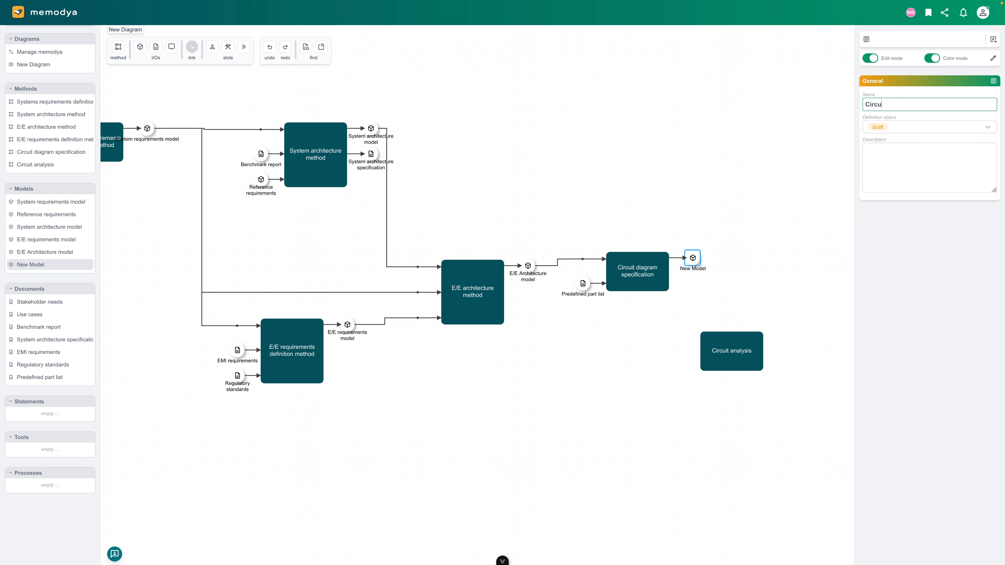
{"action": "type", "text": "it diagram"}
Move the Circuit analysis method farther right and link the Circuit diagram model to it as an input.
{"action": "left_click_drag", "start_coordinate": [722, 356], "coordinate": [773, 351]}
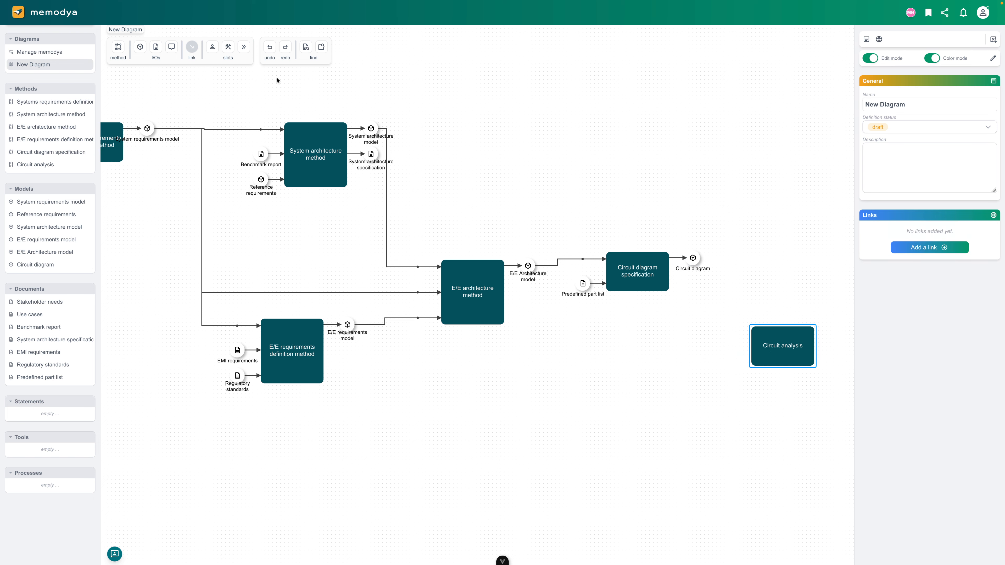
{"action": "left_click_drag", "start_coordinate": [192, 47], "coordinate": [681, 215]}
{"action": "mouse_move", "coordinate": [693, 258]}
{"action": "left_mouse_down"}
{"action": "mouse_move", "coordinate": [763, 315]}
{"action": "mouse_move", "coordinate": [766, 360]}
{"action": "left_mouse_up"}
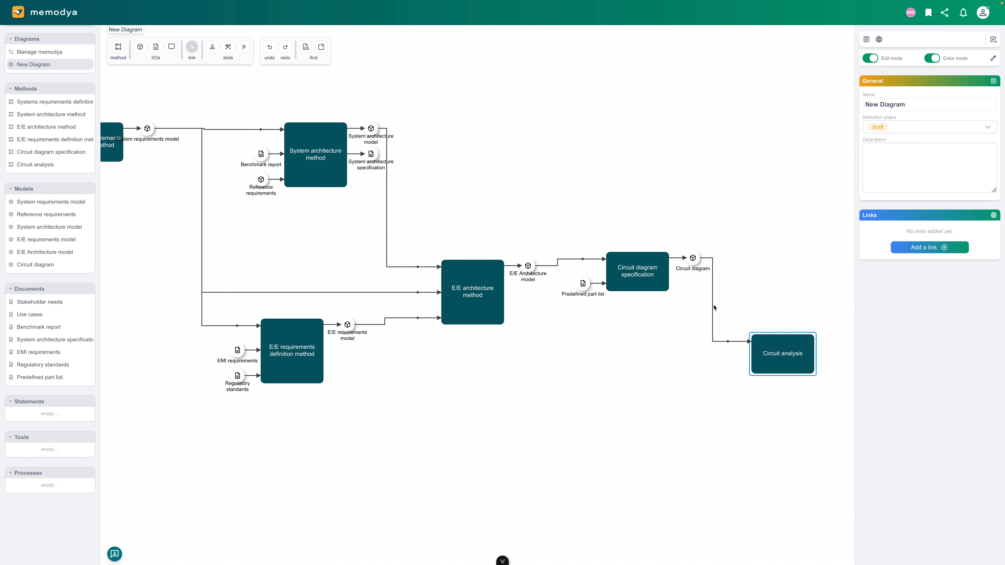
Add a method above and to the right of Circuit analysis and name it "PCB desing".
{"action": "left_click_drag", "start_coordinate": [675, 343], "coordinate": [469, 337]}
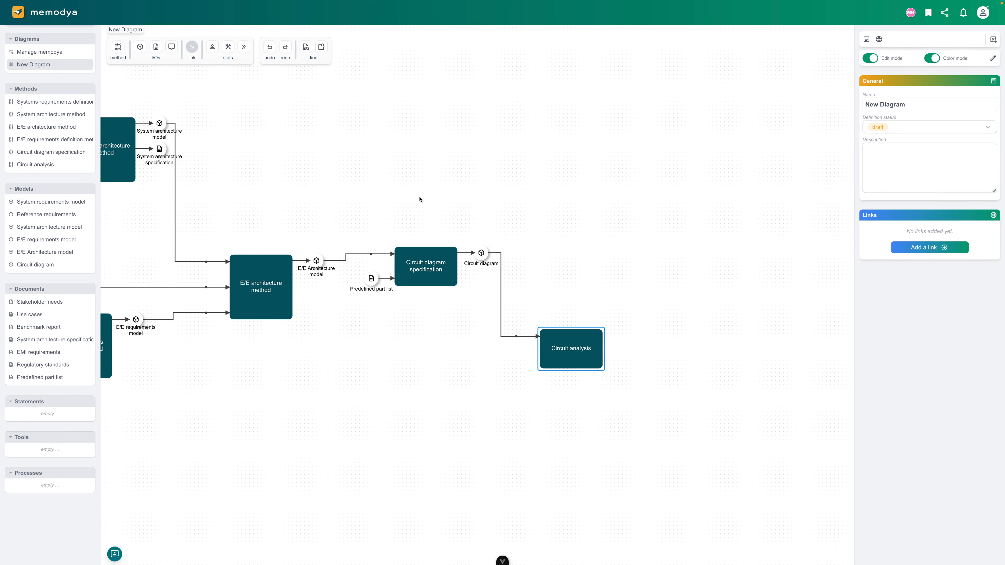
{"action": "left_click_drag", "start_coordinate": [118, 48], "coordinate": [717, 278]}
{"action": "left_click", "coordinate": [717, 278]}
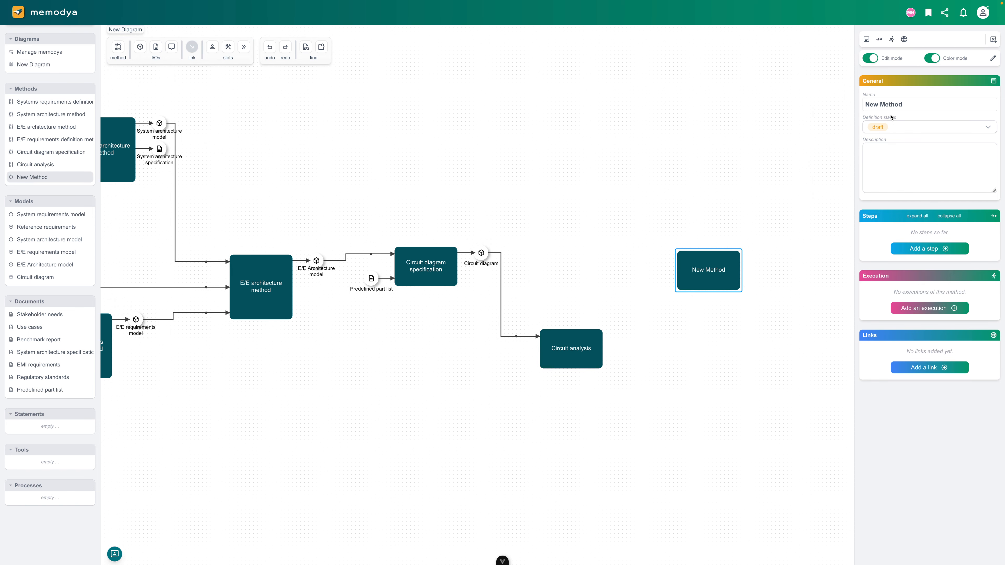
{"action": "triple_click", "coordinate": [907, 104]}
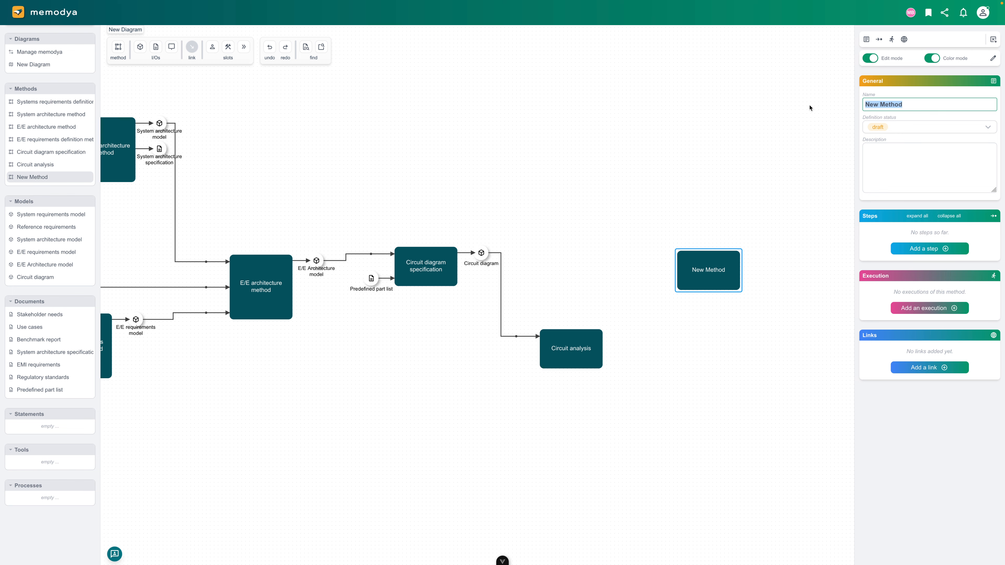
{"action": "type", "text": "PCB desing"}
{"action": "left_click", "coordinate": [626, 322]}
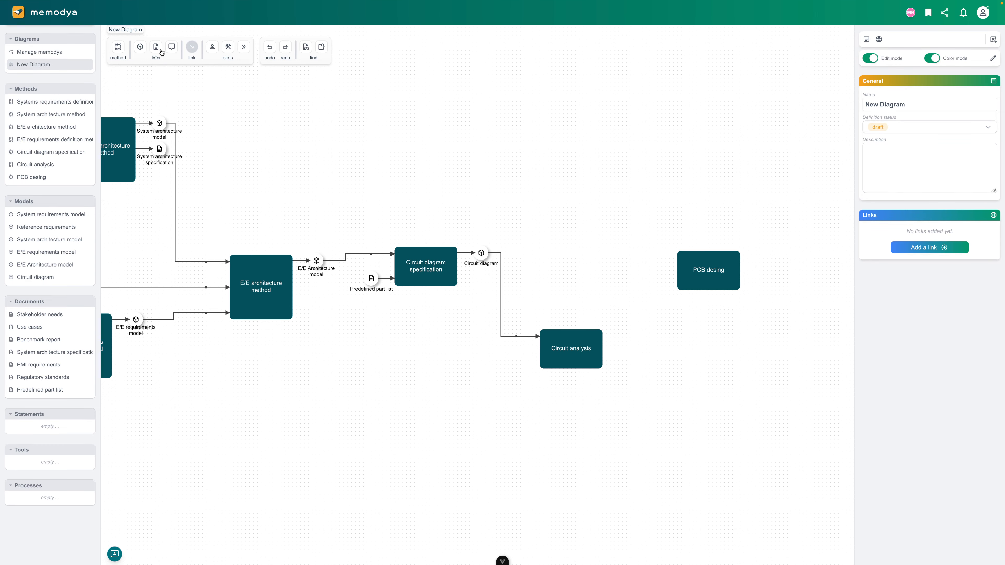
Add an output model to the Circuit analysis method.
{"action": "left_click_drag", "start_coordinate": [140, 47], "coordinate": [598, 344]}
{"action": "left_click_drag", "start_coordinate": [593, 347], "coordinate": [594, 347]}
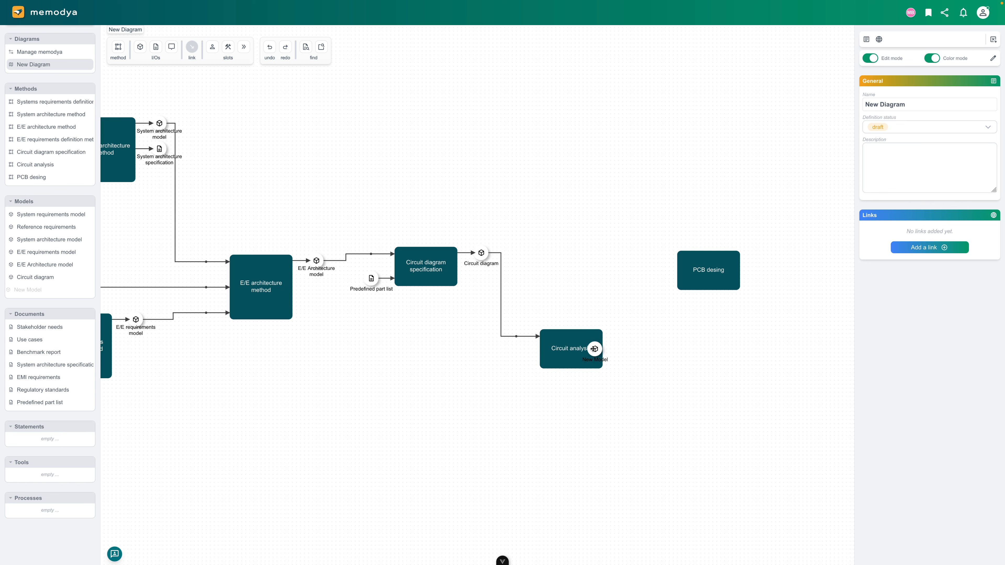
{"action": "left_click", "coordinate": [626, 337]}
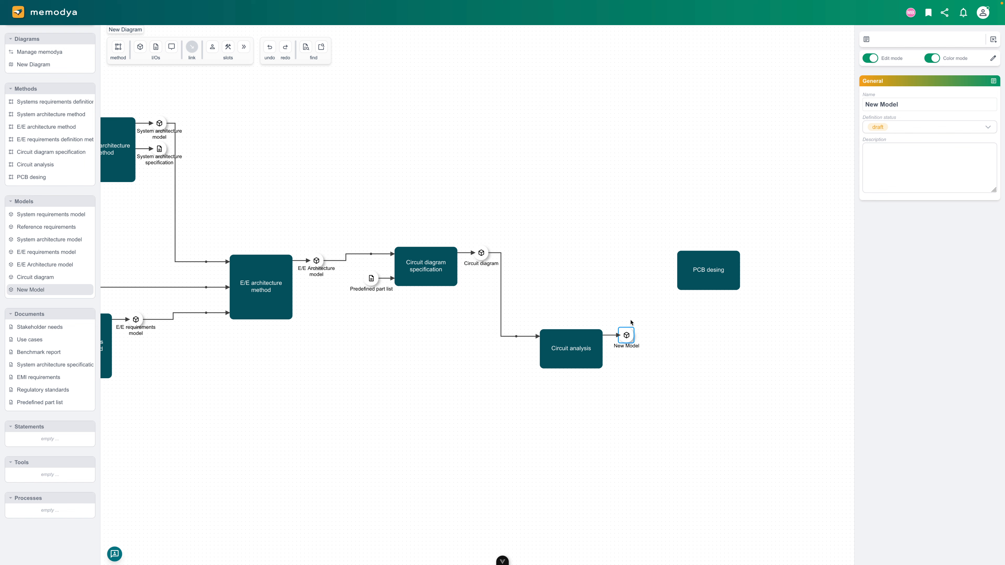
Rename the Circuit diagram specification method's output model as "Circuit diagram gen0" and copy that name.
{"action": "left_click", "coordinate": [481, 253]}
{"action": "left_click", "coordinate": [919, 104]}
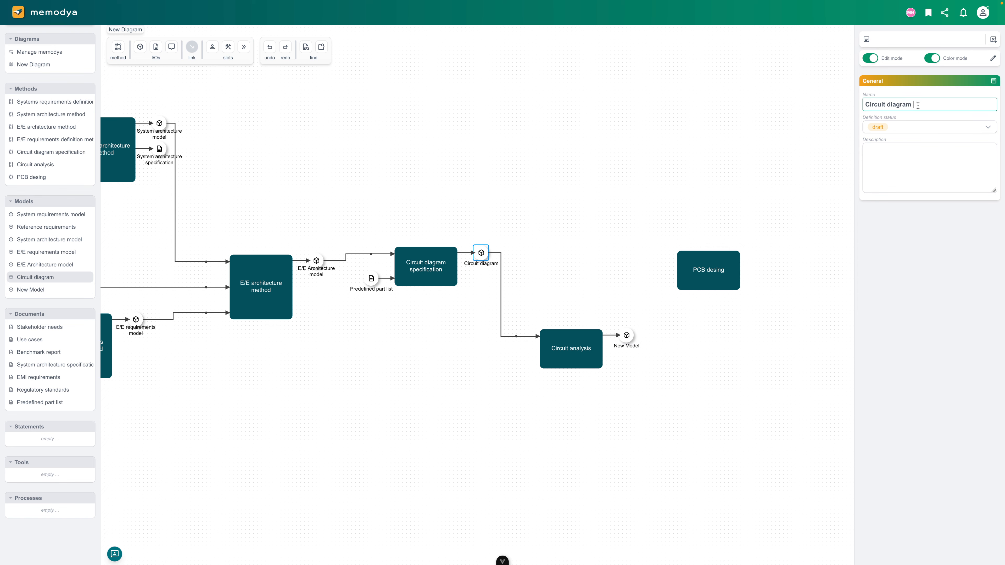
{"action": "type", "text": "gen0"}
{"action": "triple_click", "coordinate": [923, 104]}
{"action": "key", "text": "ctrl+c"}
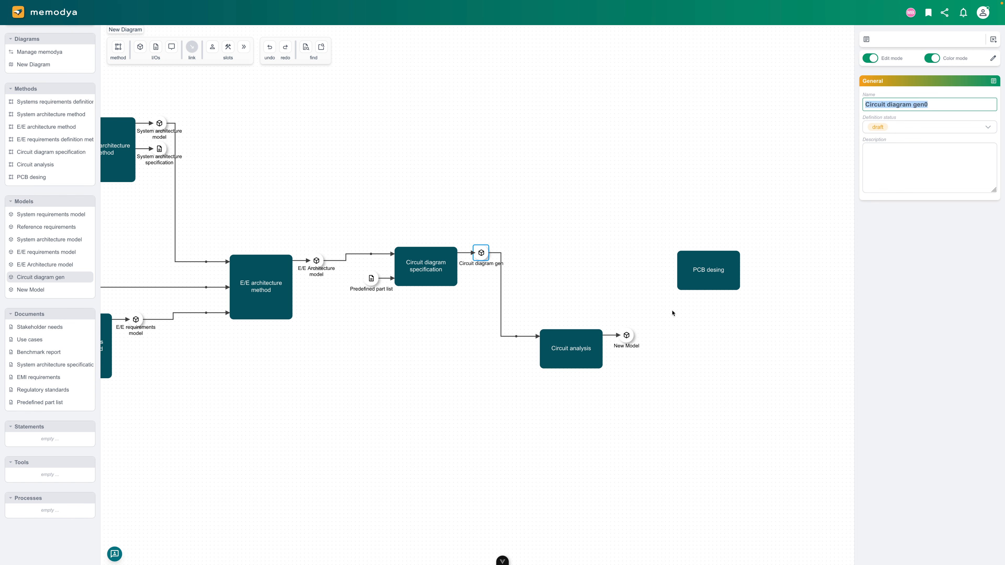
Name the Circuit analysis method's output model "Circuit diagram gen1" and move the PCB method slightly right.
{"action": "left_click", "coordinate": [627, 334]}
{"action": "left_click", "coordinate": [917, 105]}
{"action": "triple_click", "coordinate": [918, 105]}
{"action": "key", "text": "ctrl+v"}
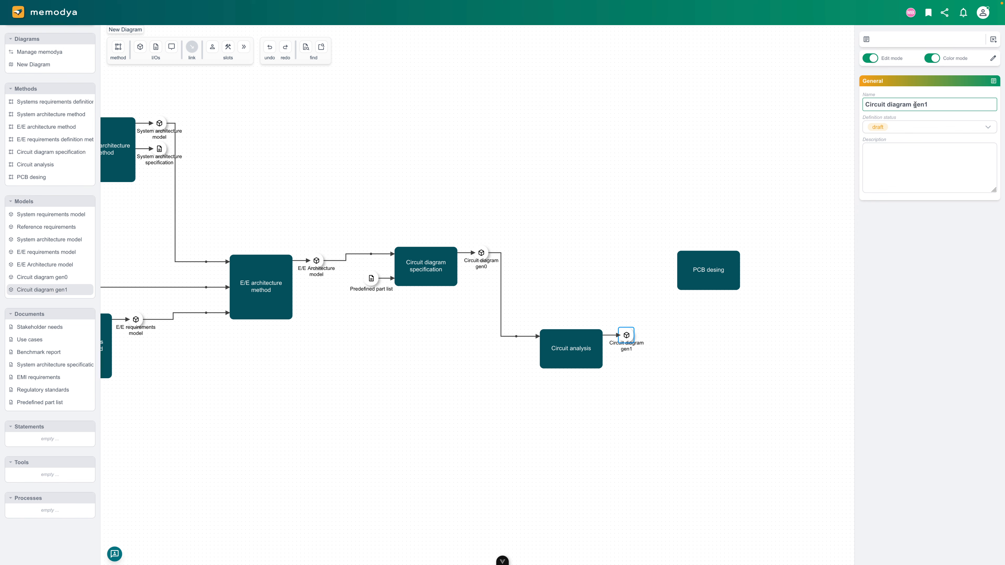
{"action": "left_click", "coordinate": [721, 309]}
{"action": "left_click_drag", "start_coordinate": [720, 268], "coordinate": [728, 269]}
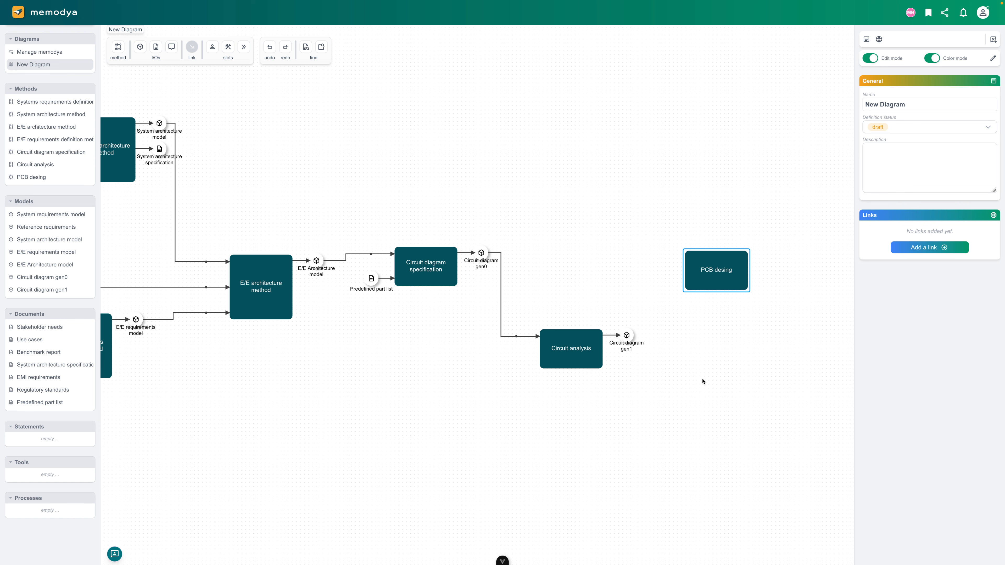
{"action": "left_click", "coordinate": [702, 381]}
{"action": "left_click", "coordinate": [192, 46]}
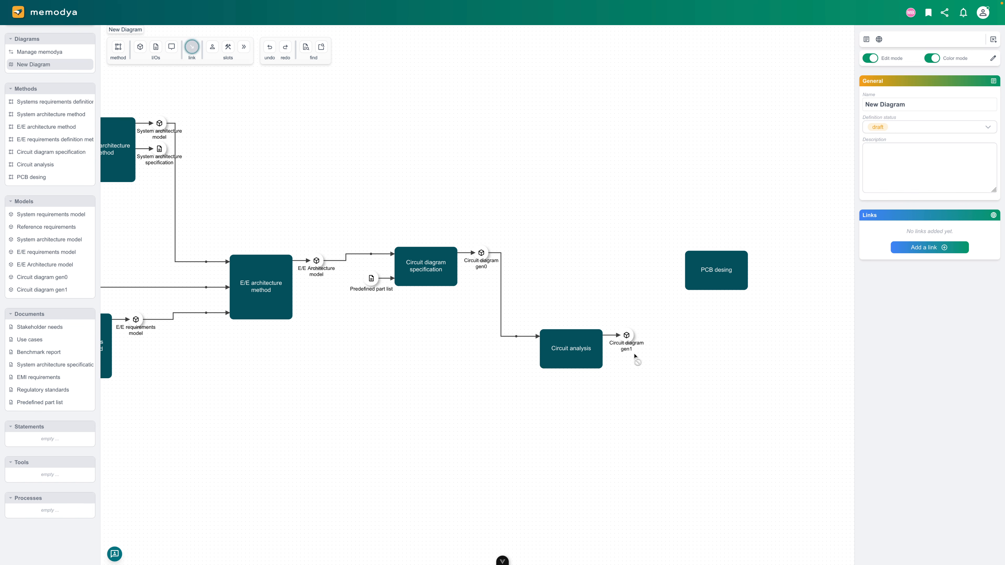
{"action": "left_click_drag", "start_coordinate": [628, 336], "coordinate": [693, 278]}
{"action": "left_click", "coordinate": [679, 258]}
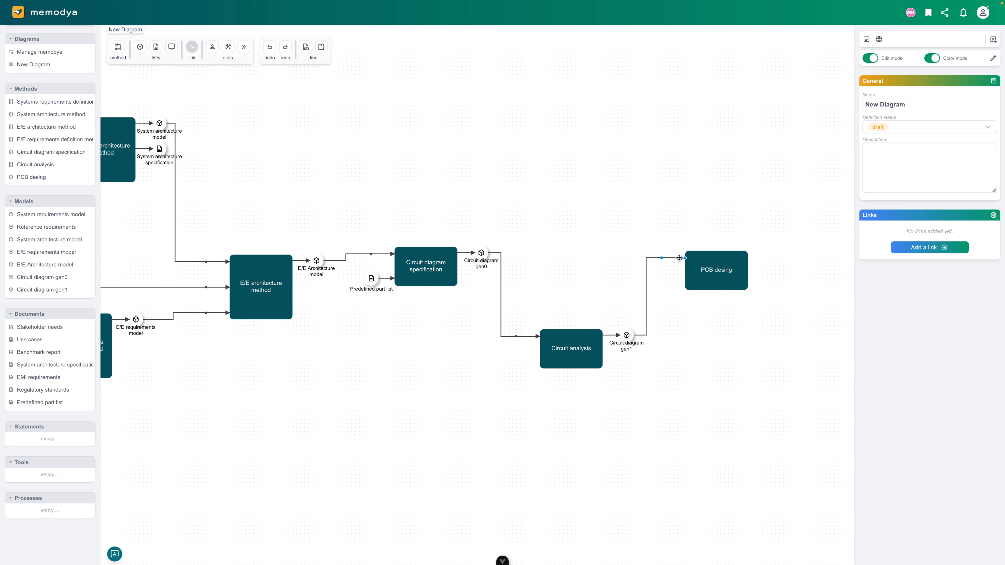
{"action": "key", "text": "Delete"}
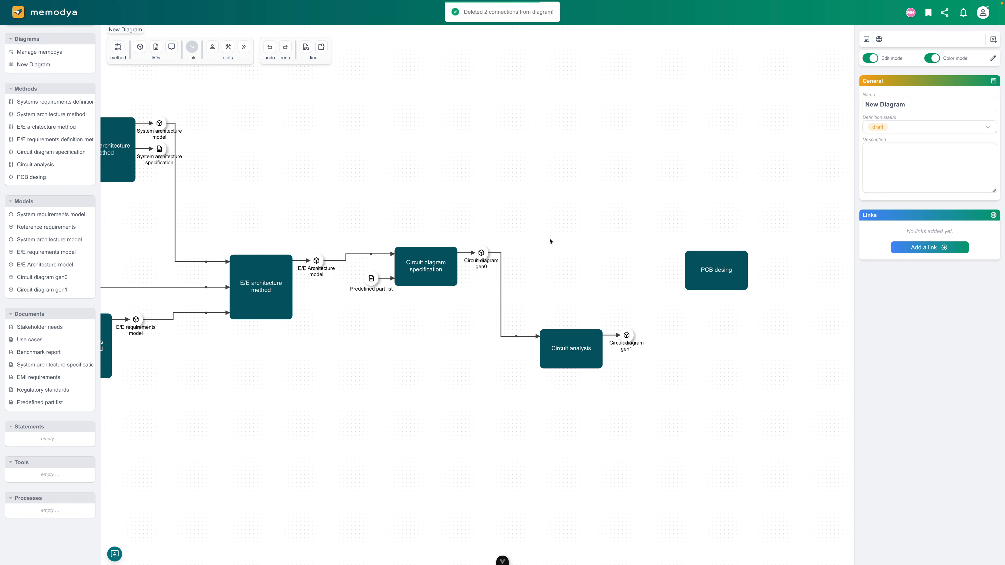
Link Circuit diagram gen0 as the first input and Circuit diagram gen1 as the second input of the PCB method.
{"action": "left_click", "coordinate": [192, 46]}
{"action": "left_click_drag", "start_coordinate": [485, 253], "coordinate": [687, 263]}
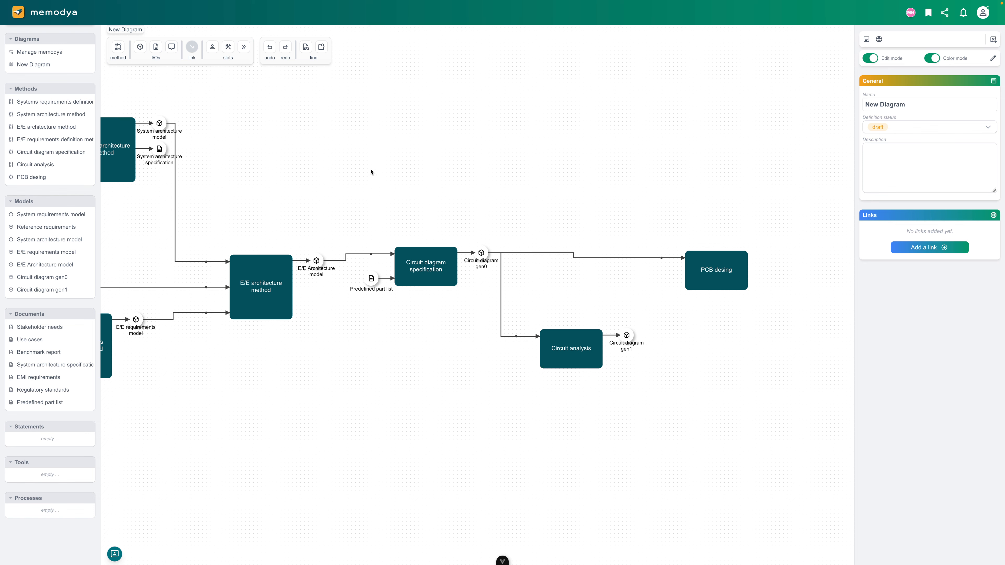
{"action": "left_click", "coordinate": [192, 46]}
{"action": "left_click_drag", "start_coordinate": [627, 335], "coordinate": [698, 285]}
Correct the PCB method's name to "PCB design".
{"action": "left_click", "coordinate": [723, 272]}
{"action": "left_click", "coordinate": [906, 105]}
{"action": "key", "text": "BackSpace"}
{"action": "key", "text": "BackSpace"}
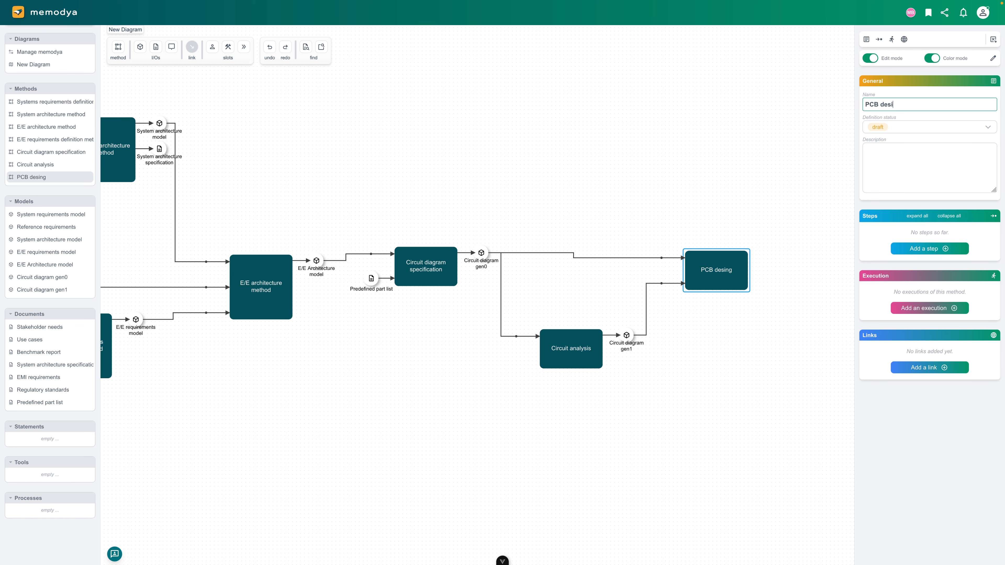
{"action": "type", "text": "gn"}
{"action": "left_click", "coordinate": [678, 341]}
Add an output model to the PCB design method and name it "PCB model".
{"action": "left_click_drag", "start_coordinate": [140, 48], "coordinate": [740, 267]}
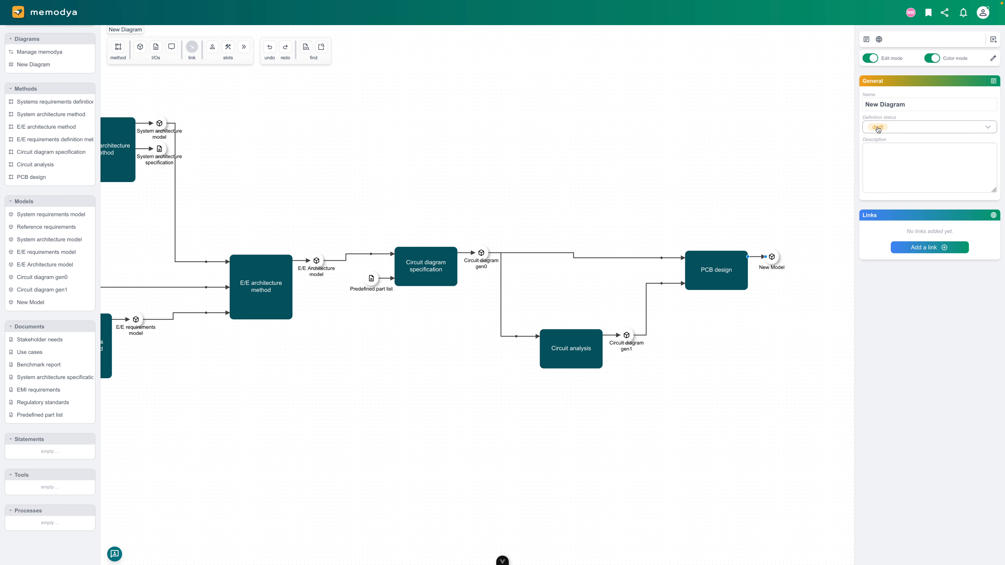
{"action": "left_click", "coordinate": [772, 257]}
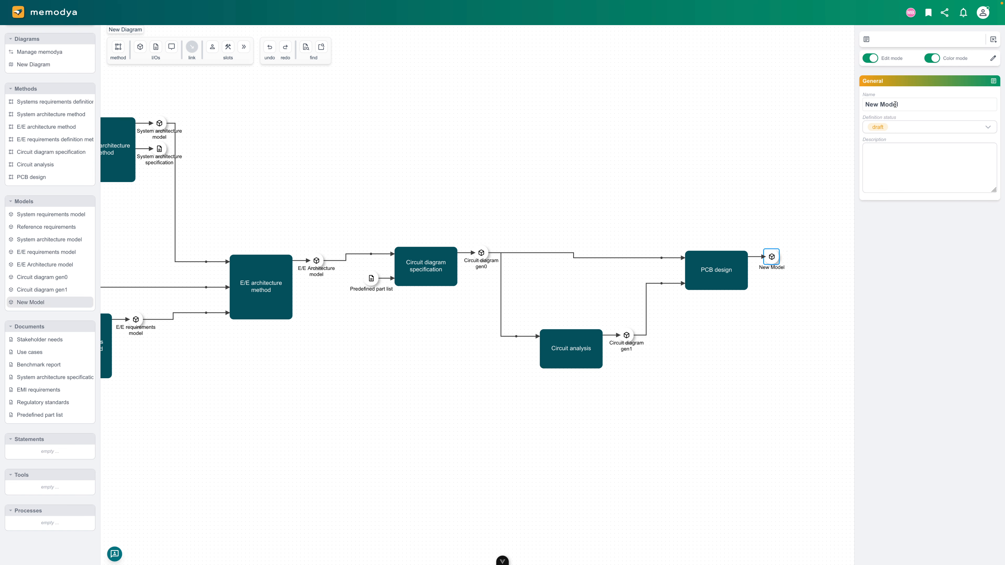
{"action": "triple_click", "coordinate": [906, 103]}
{"action": "type", "text": "PCB model"}
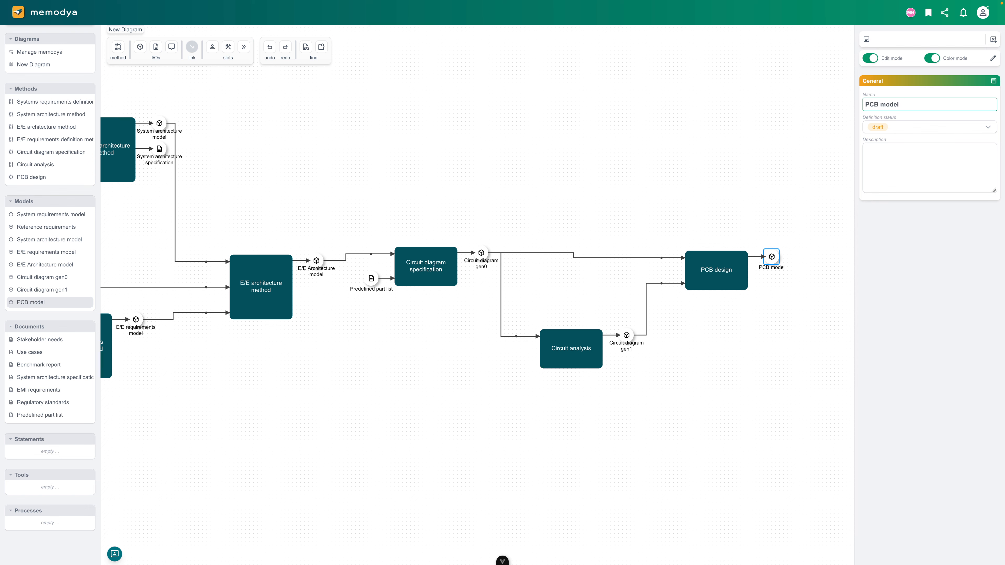
{"action": "left_click", "coordinate": [407, 114]}
Add an output document to the PCB design method and name it "specs for supplier".
{"action": "left_click_drag", "start_coordinate": [156, 47], "coordinate": [732, 275]}
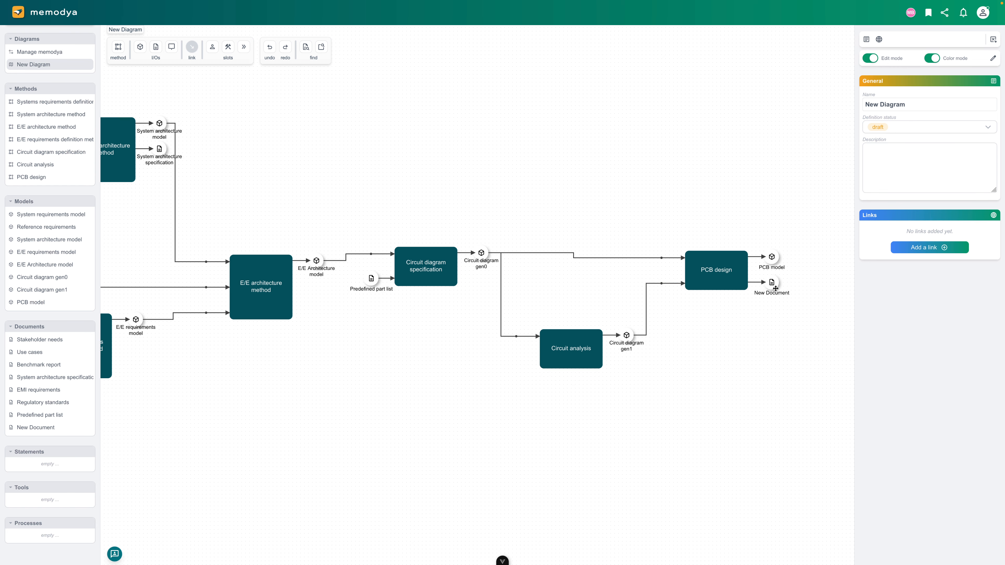
{"action": "left_click", "coordinate": [917, 104]}
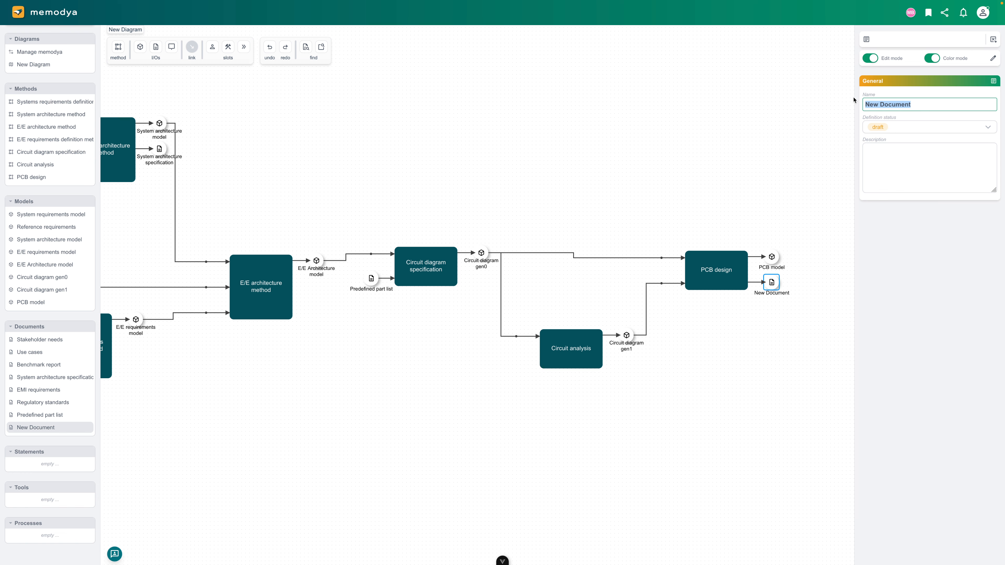
{"action": "type", "text": "Supplier"}
{"action": "key", "text": "BackSpace"}
{"action": "key", "text": "BackSpace"}
{"action": "key", "text": "BackSpace"}
{"action": "key", "text": "BackSpace"}
{"action": "key", "text": "BackSpace"}
{"action": "key", "text": "BackSpace"}
{"action": "key", "text": "BackSpace"}
{"action": "key", "text": "BackSpace"}
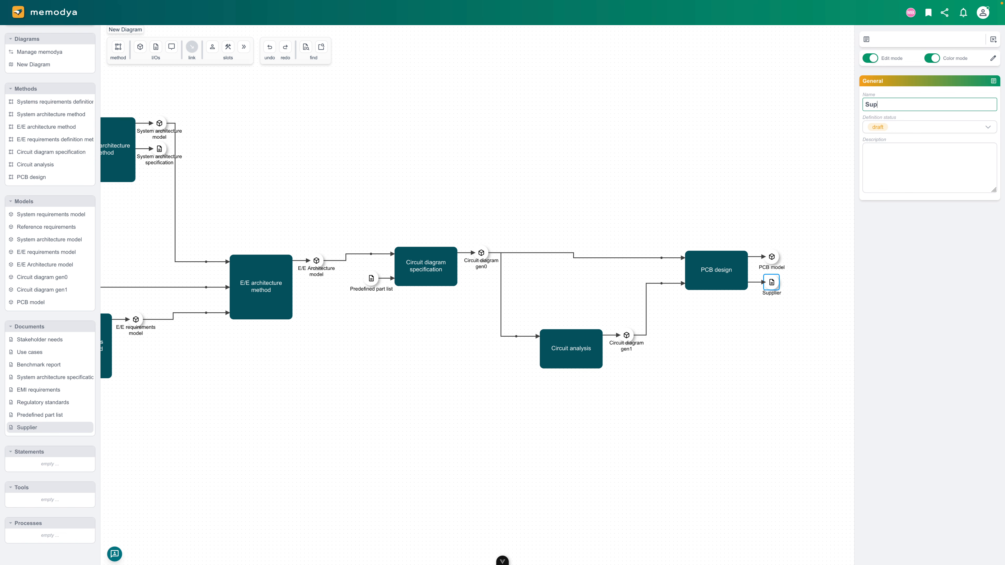
{"action": "type", "text": "specs for supplier"}
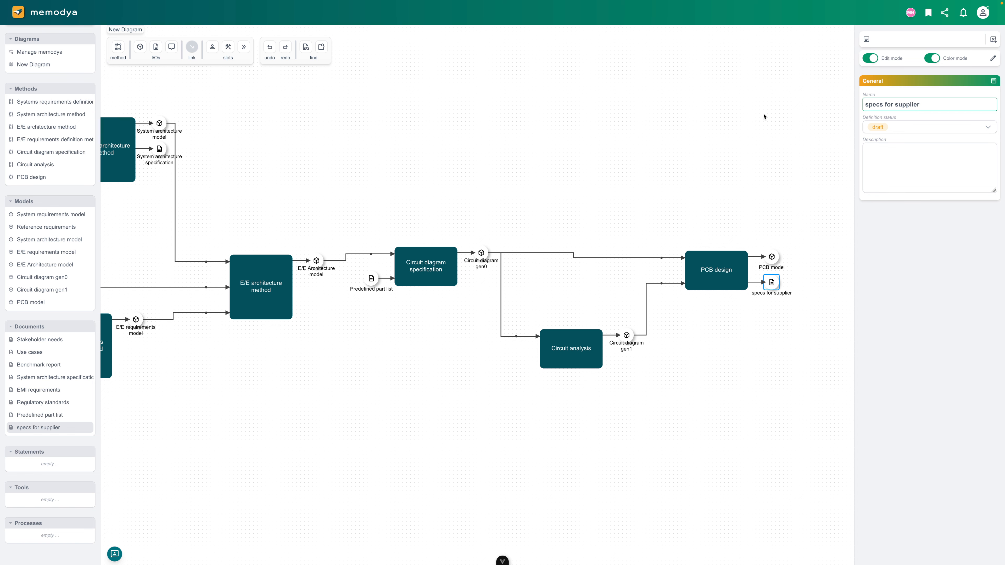
{"action": "left_click", "coordinate": [582, 148]}
Review the linked method chain from the systems requirements definition to the PCB design, including the Circuit diagram specification method.
{"action": "left_click_drag", "start_coordinate": [412, 187], "coordinate": [674, 187]}
{"action": "left_click_drag", "start_coordinate": [677, 144], "coordinate": [571, 177]}
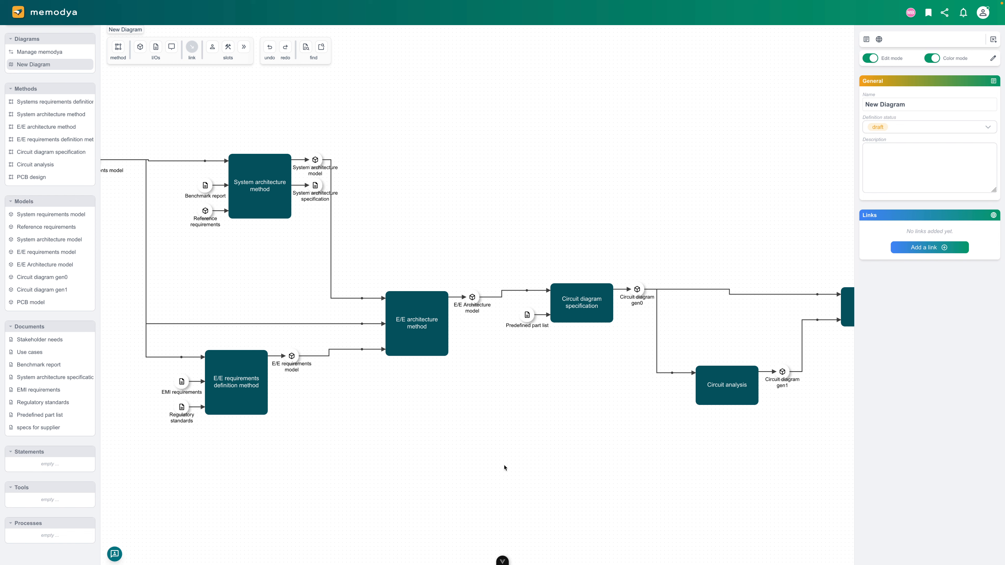
{"action": "scroll", "coordinate": [504, 468], "scroll_direction": "right", "scroll_amount": 3}
{"action": "scroll", "coordinate": [505, 469], "scroll_direction": "down", "scroll_amount": 1}
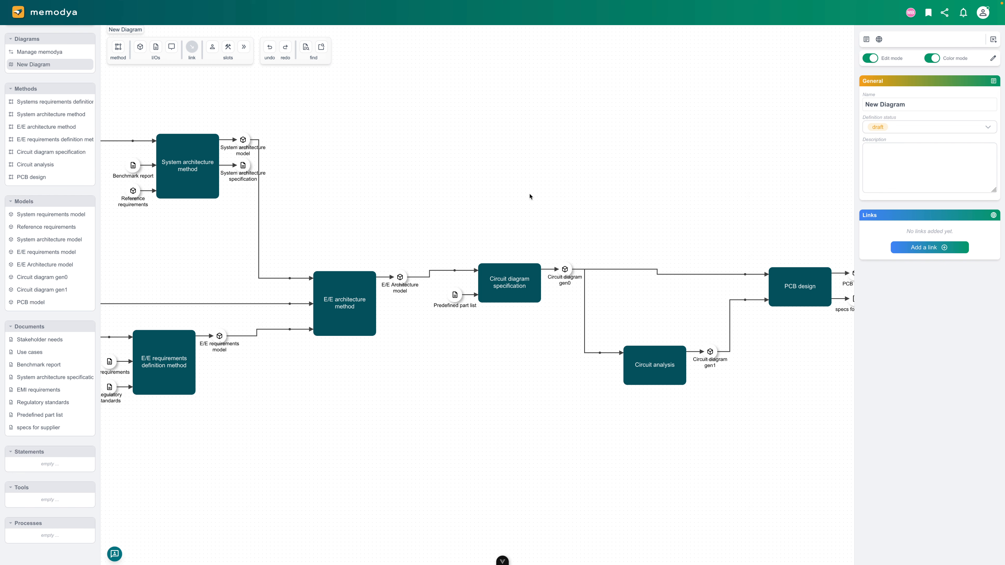
{"action": "scroll", "coordinate": [456, 206], "scroll_direction": "left", "scroll_amount": 3}
{"action": "scroll", "coordinate": [456, 206], "scroll_direction": "up", "scroll_amount": 1}
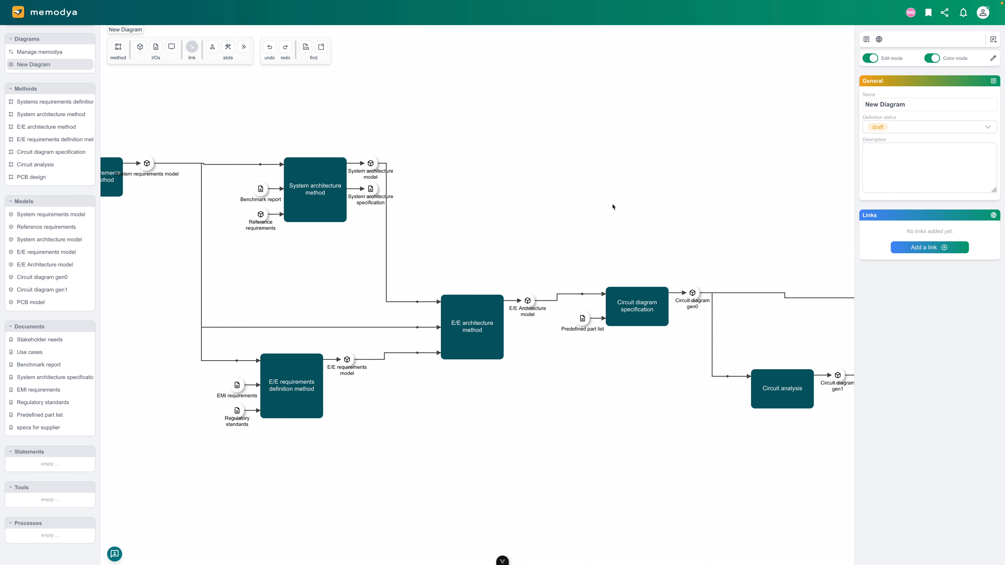
{"action": "left_click", "coordinate": [623, 301]}
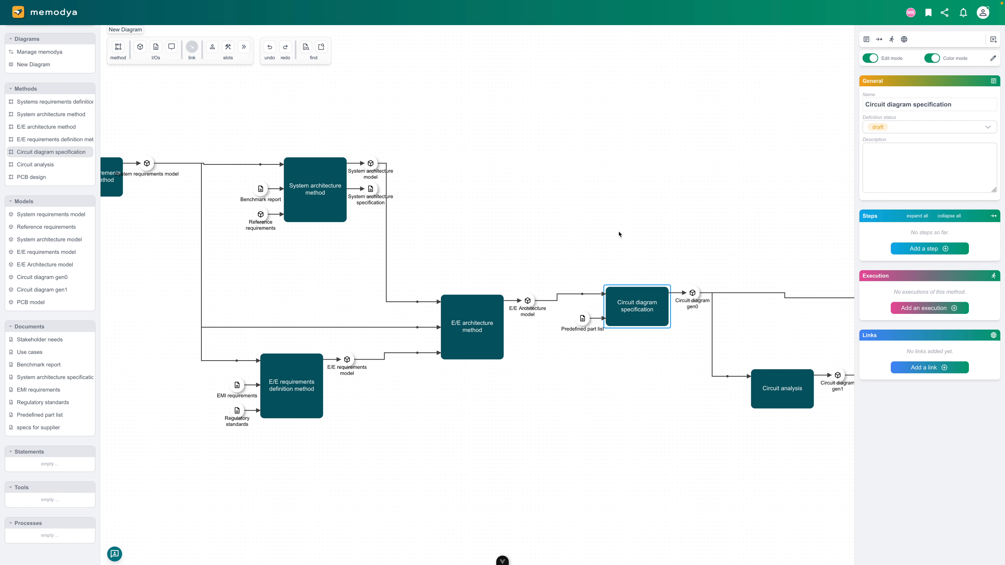
{"action": "left_click", "coordinate": [586, 240]}
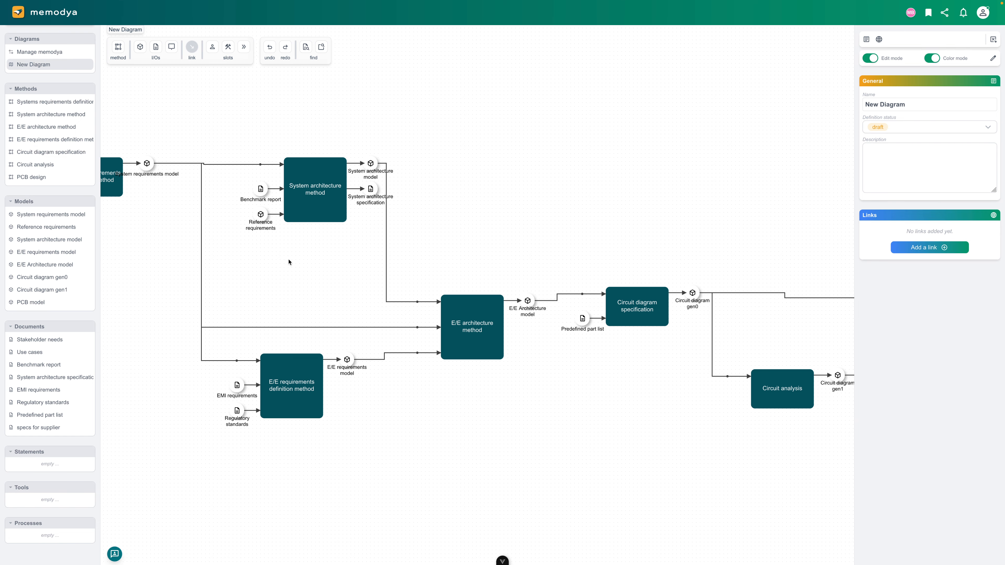
{"action": "left_click_drag", "start_coordinate": [289, 262], "coordinate": [427, 260]}
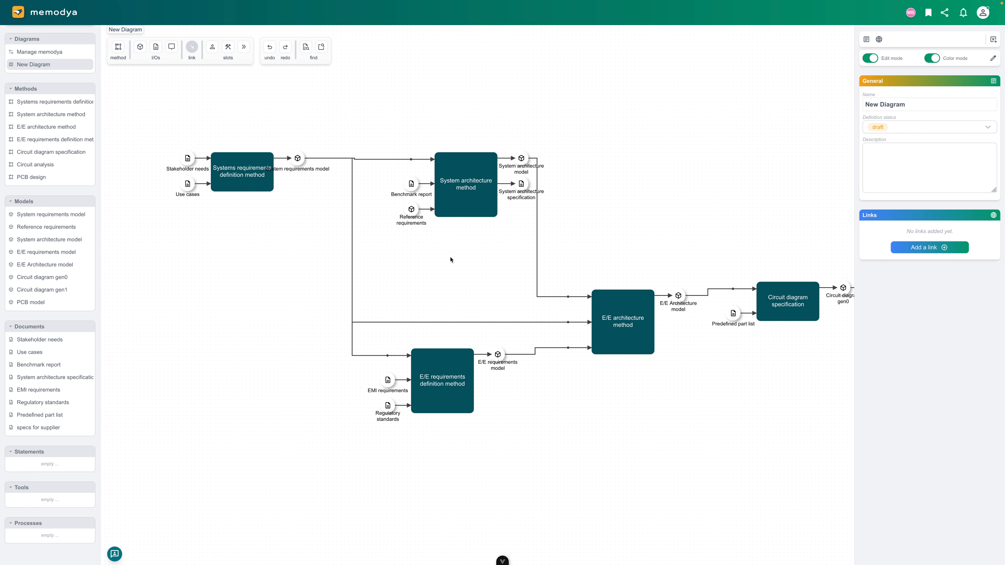
{"action": "mouse_move", "coordinate": [649, 162]}
{"action": "left_mouse_down"}
{"action": "mouse_move", "coordinate": [632, 198]}
{"action": "mouse_move", "coordinate": [626, 170]}
{"action": "mouse_move", "coordinate": [638, 164]}
{"action": "left_mouse_up"}
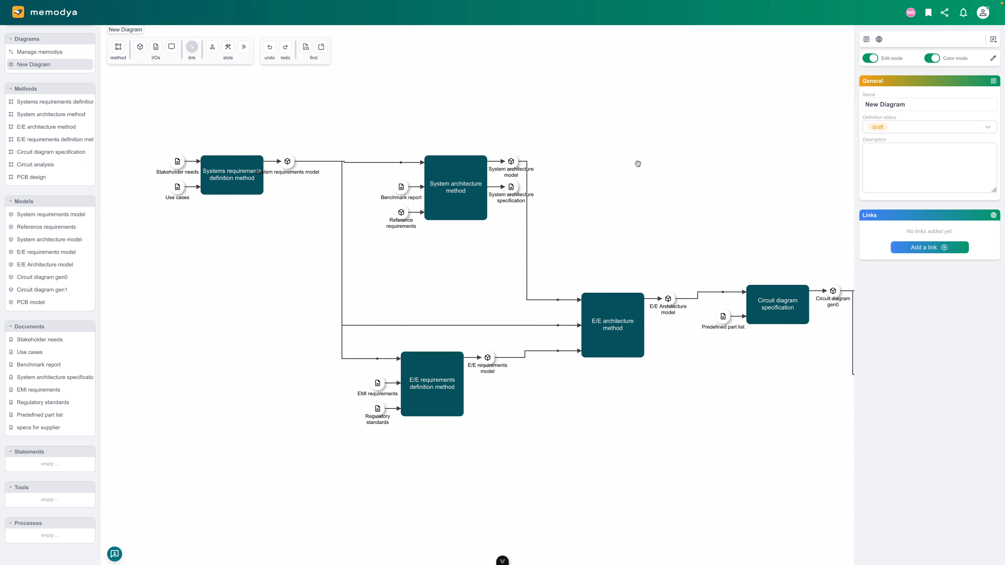
{"action": "left_click_drag", "start_coordinate": [469, 243], "coordinate": [431, 229]}
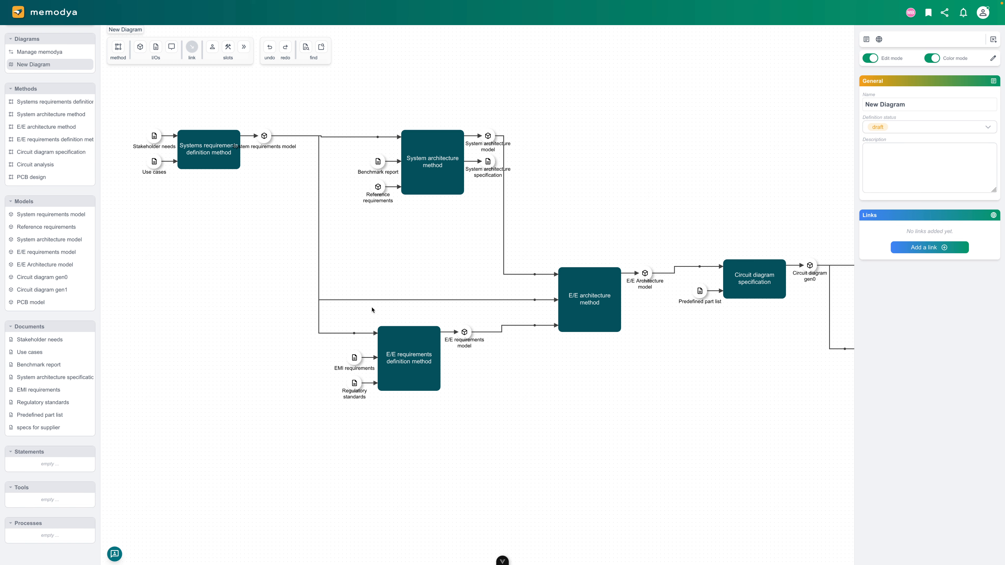
{"action": "left_click_drag", "start_coordinate": [229, 357], "coordinate": [249, 332]}
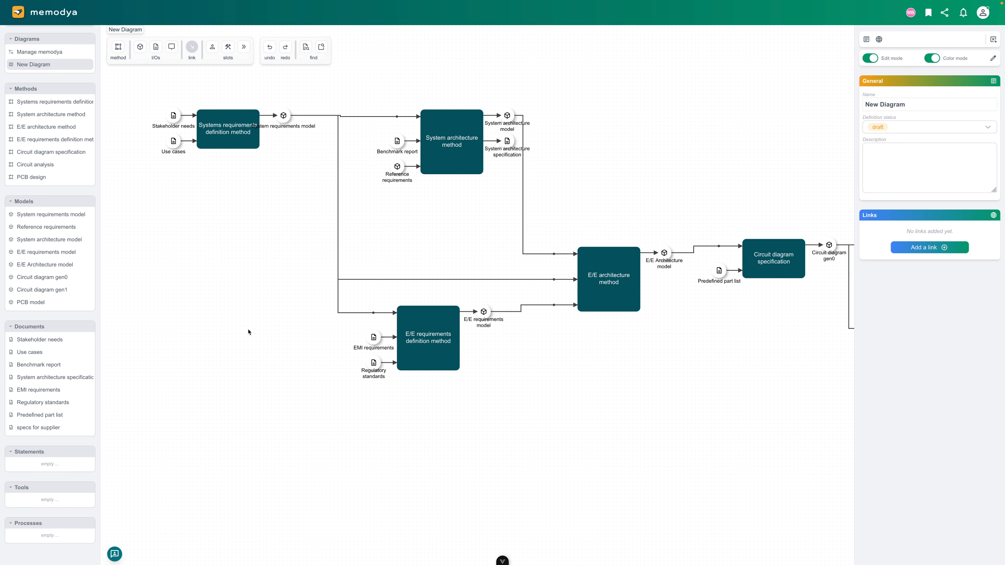
Add a new method in the empty area below the E/E requirements definition method and check the existing Use cases document.
{"action": "left_click_drag", "start_coordinate": [121, 59], "coordinate": [138, 119]}
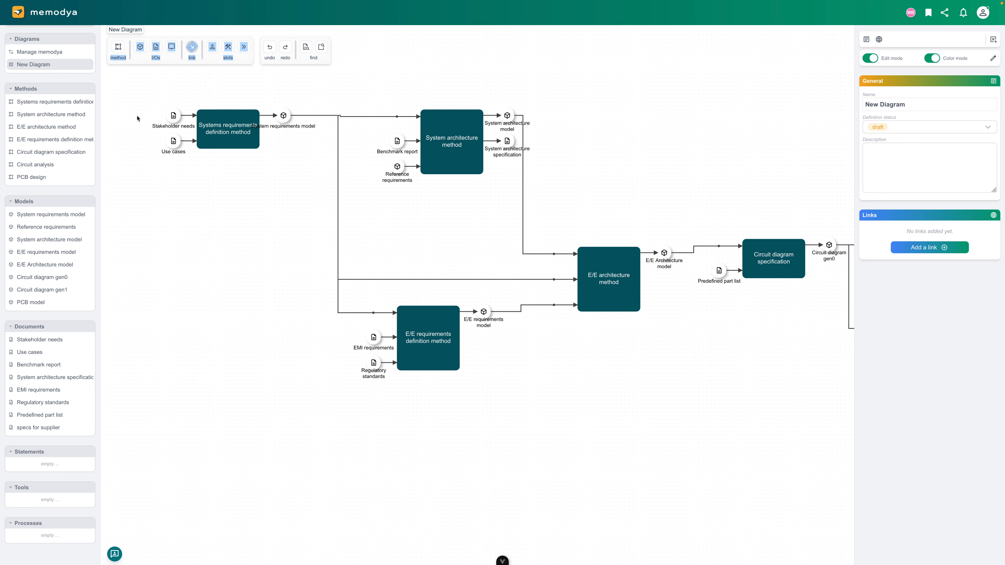
{"action": "left_click_drag", "start_coordinate": [118, 47], "coordinate": [344, 431]}
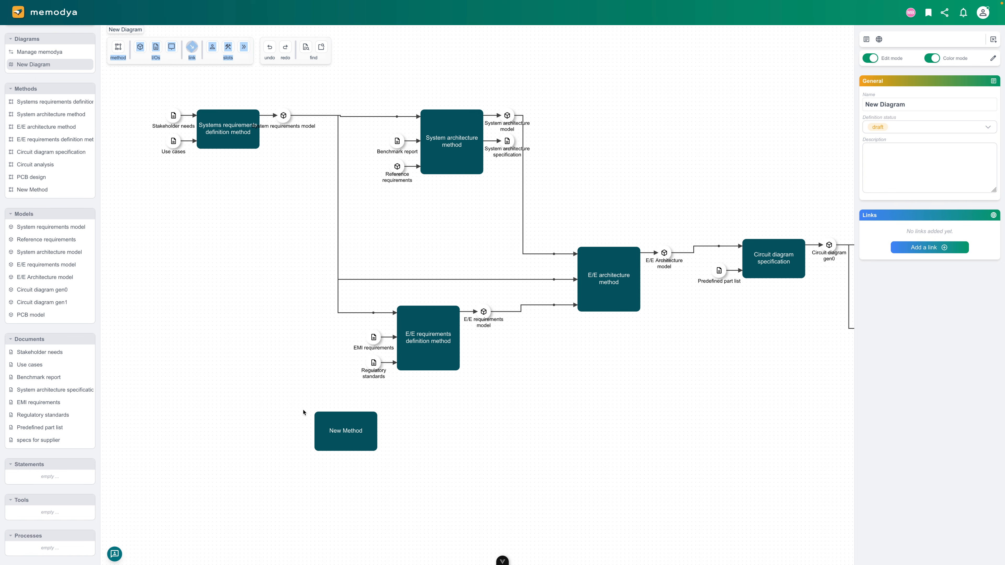
{"action": "left_click", "coordinate": [172, 140]}
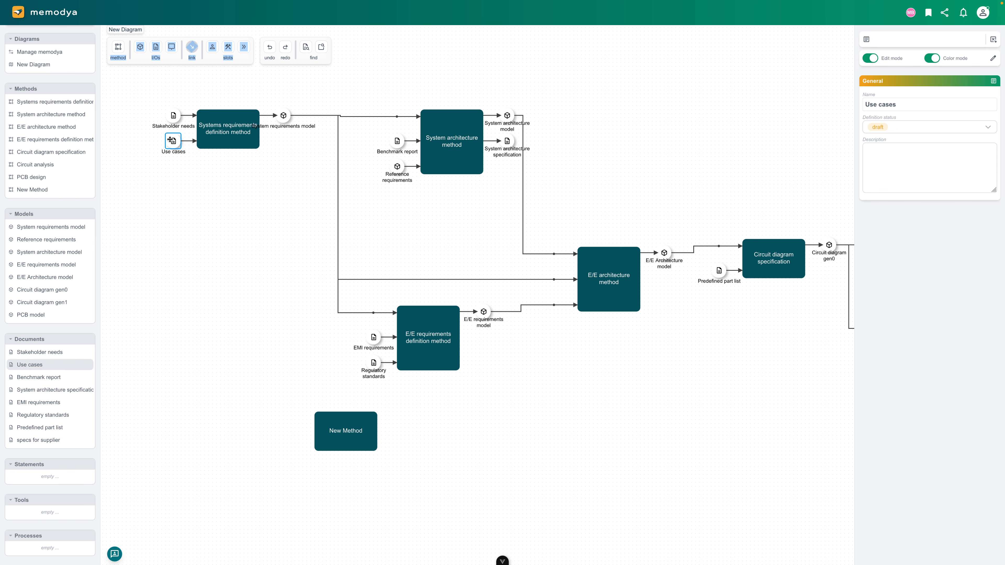
{"action": "left_click", "coordinate": [192, 210]}
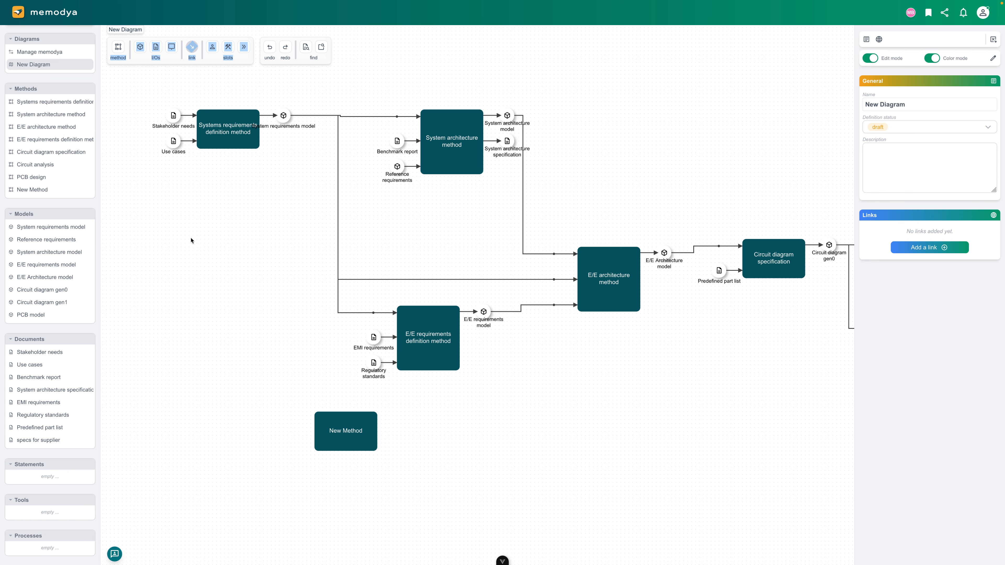
Reuse the existing Use cases document as an input of the new method, reposition the method, and delete that input from the diagram.
{"action": "left_click_drag", "start_coordinate": [39, 369], "coordinate": [265, 432]}
{"action": "left_click_drag", "start_coordinate": [336, 431], "coordinate": [348, 439]}
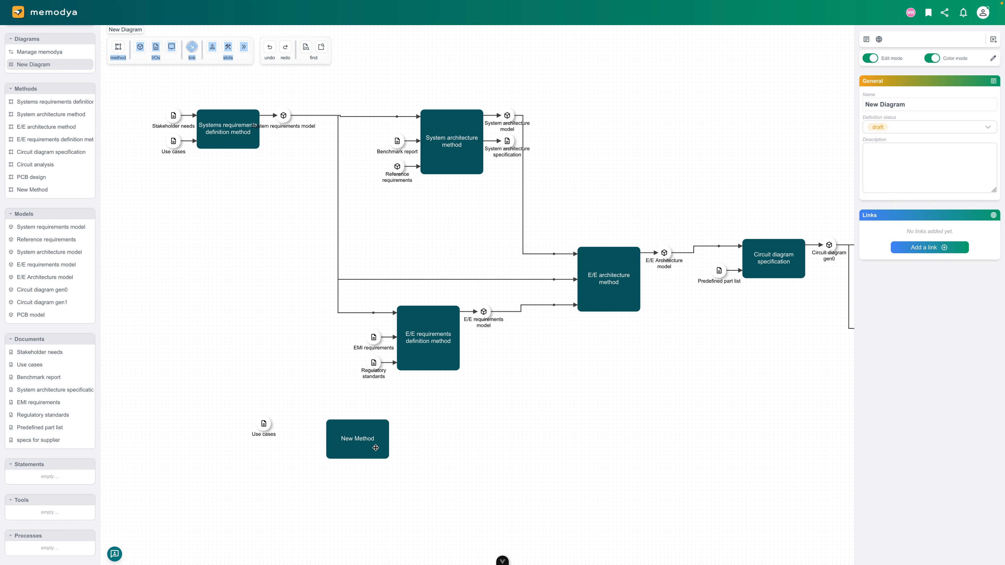
{"action": "left_click_drag", "start_coordinate": [264, 424], "coordinate": [329, 465]}
{"action": "left_click", "coordinate": [284, 475]}
{"action": "left_click", "coordinate": [289, 442]}
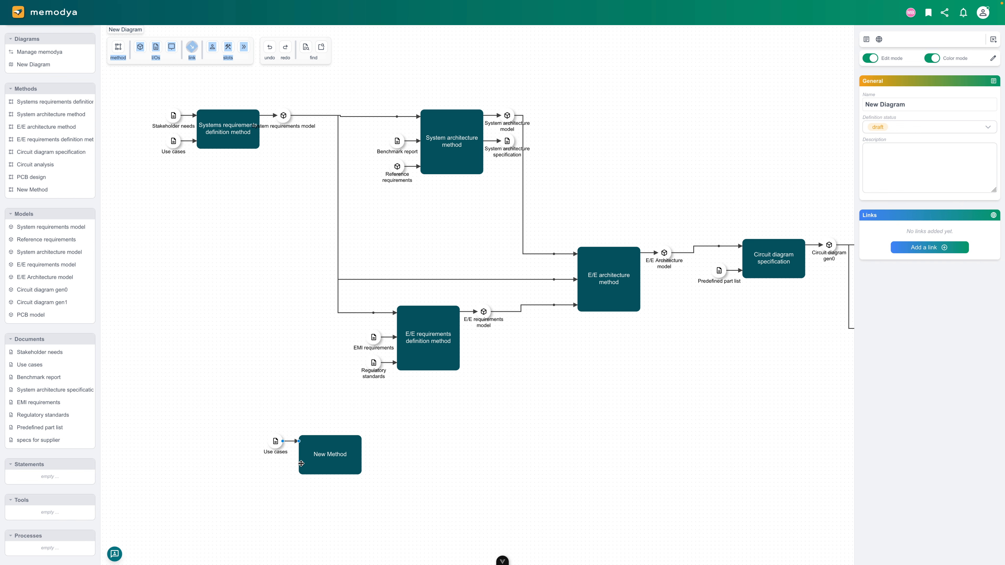
{"action": "key", "text": "Delete"}
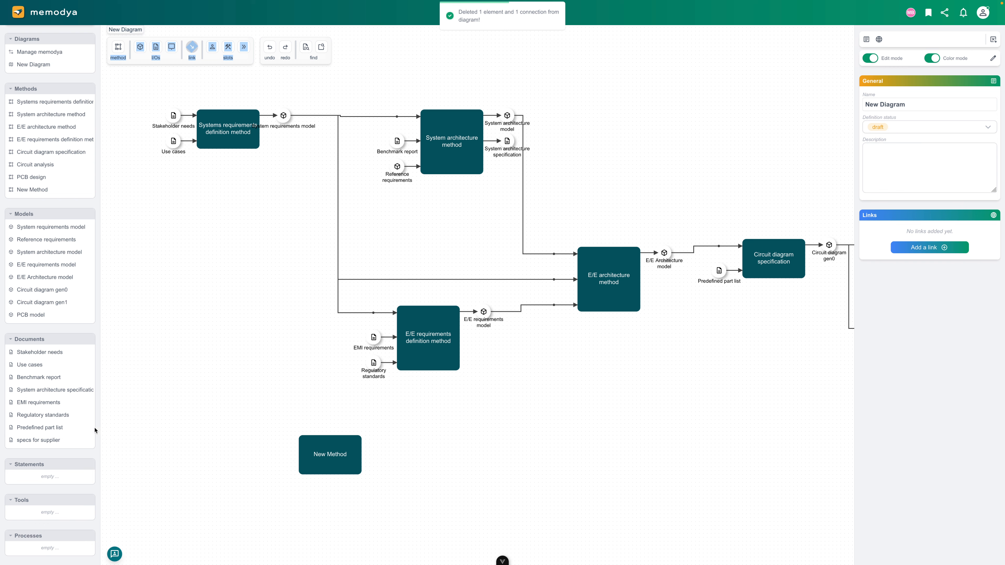
Reuse the existing Use cases document as an output of the new method.
{"action": "left_click_drag", "start_coordinate": [18, 364], "coordinate": [452, 448]}
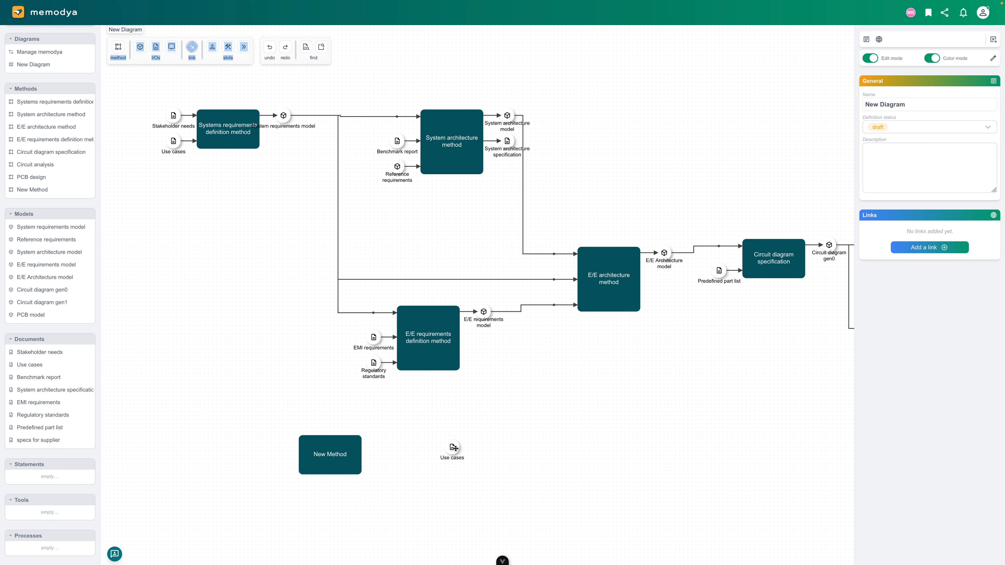
{"action": "left_click_drag", "start_coordinate": [454, 448], "coordinate": [360, 459]}
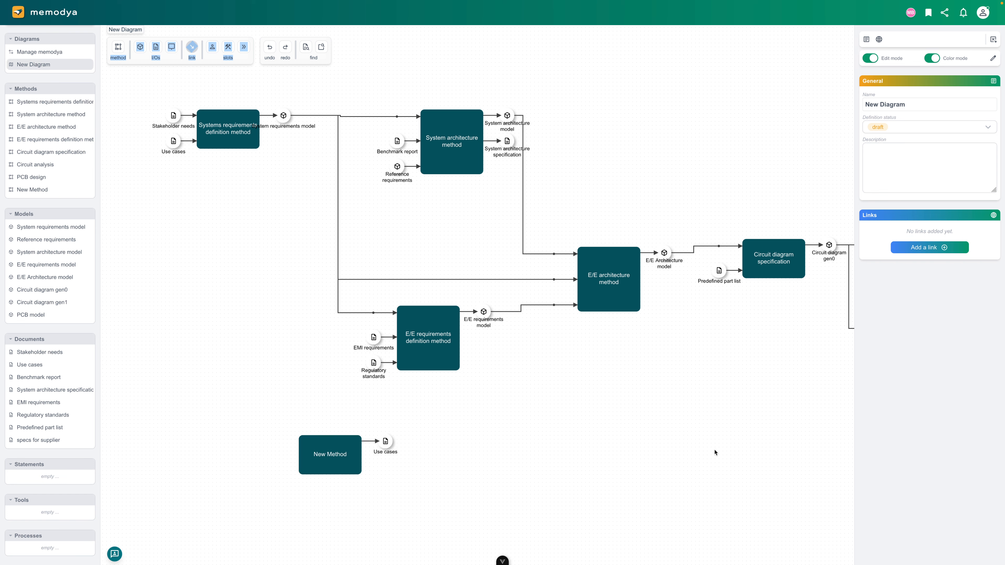
Turn off edit mode and view the details of the System architecture and Systems requirements definition methods.
{"action": "left_click", "coordinate": [599, 289]}
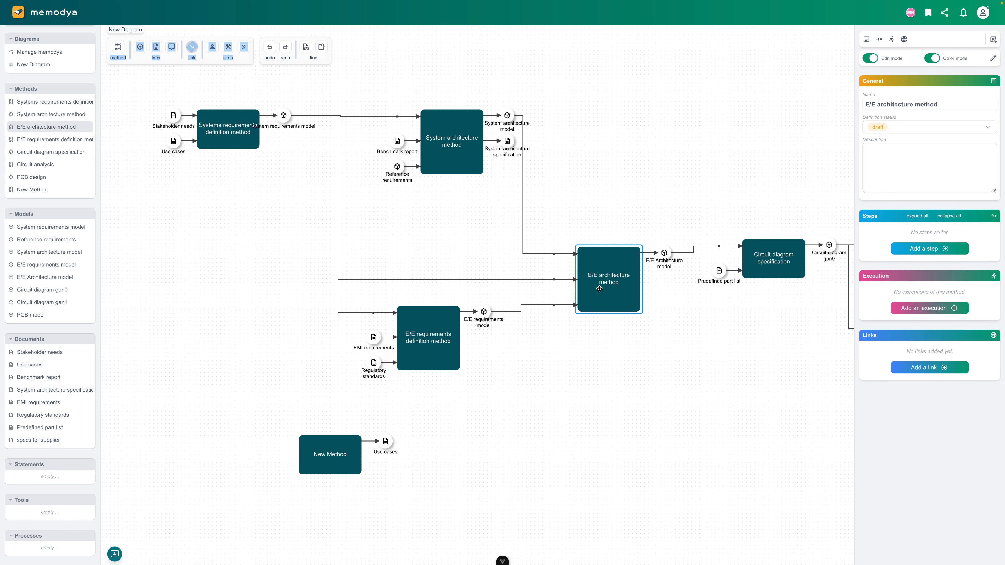
{"action": "left_click", "coordinate": [870, 58]}
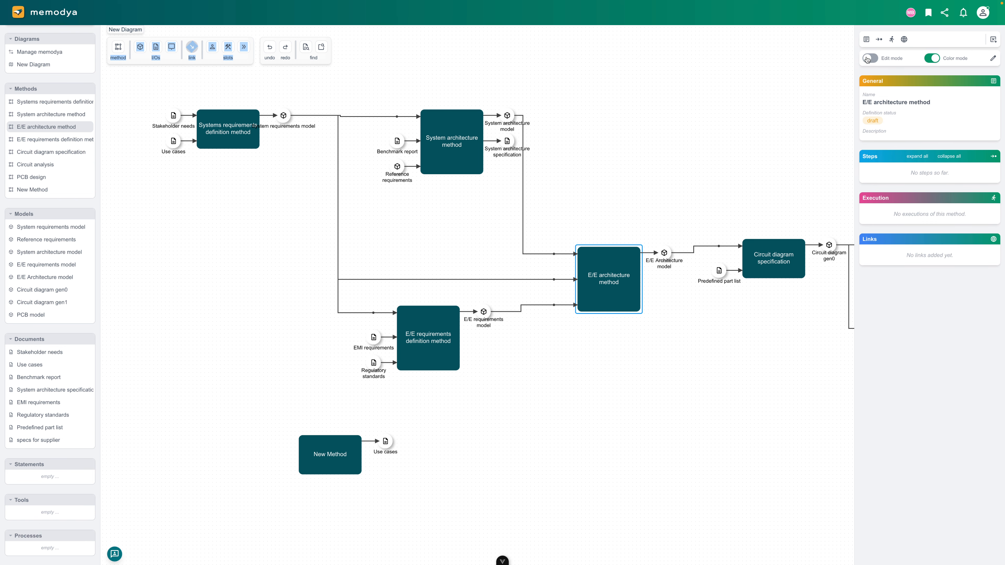
{"action": "left_click", "coordinate": [440, 138]}
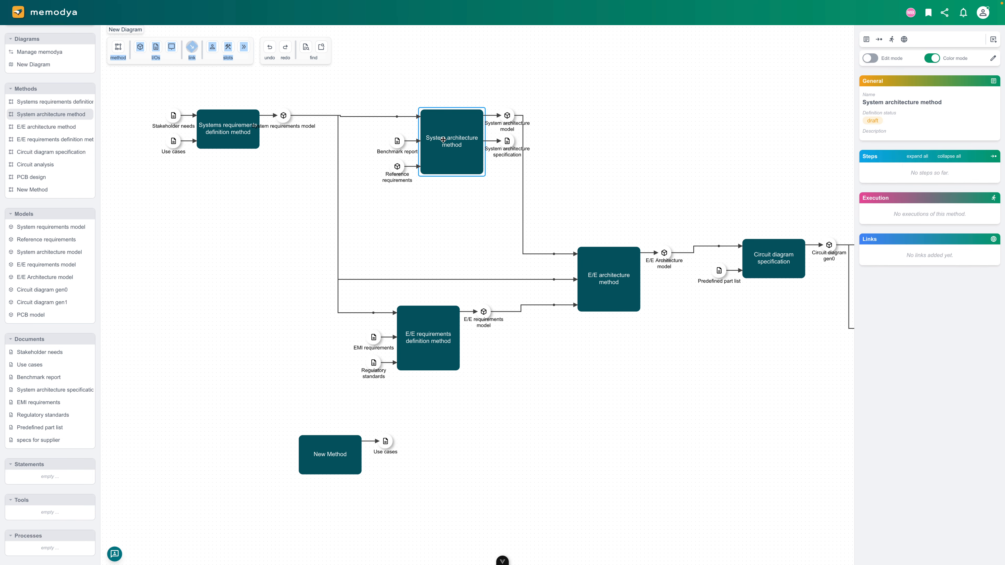
{"action": "left_click", "coordinate": [243, 133]}
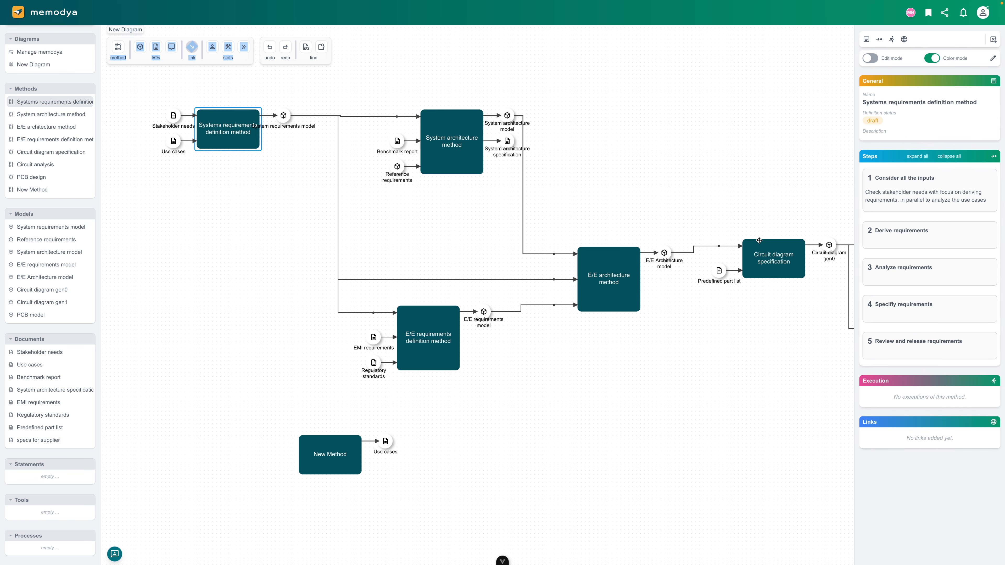
{"action": "left_click_drag", "start_coordinate": [726, 184], "coordinate": [676, 197]}
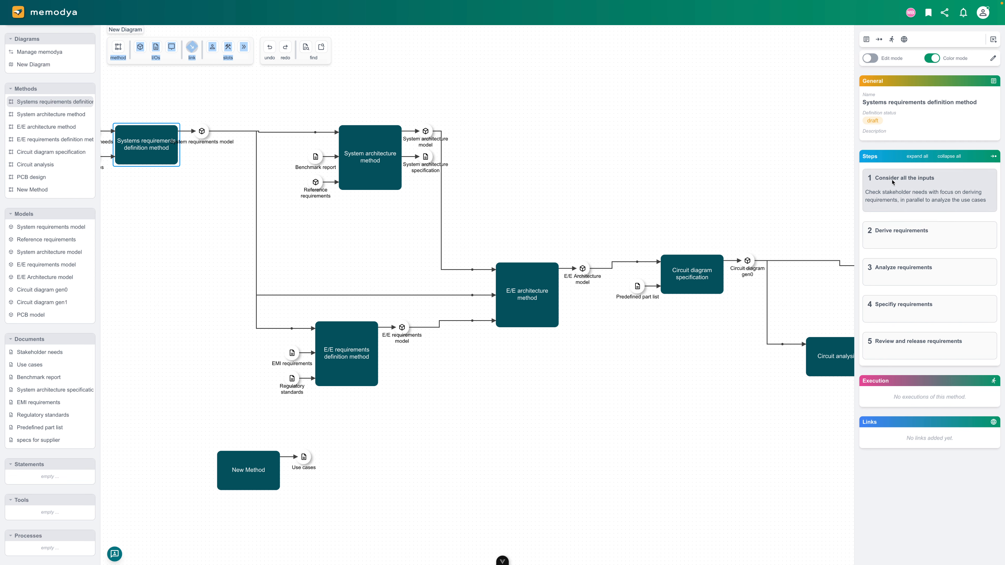
{"action": "left_click", "coordinate": [737, 154]}
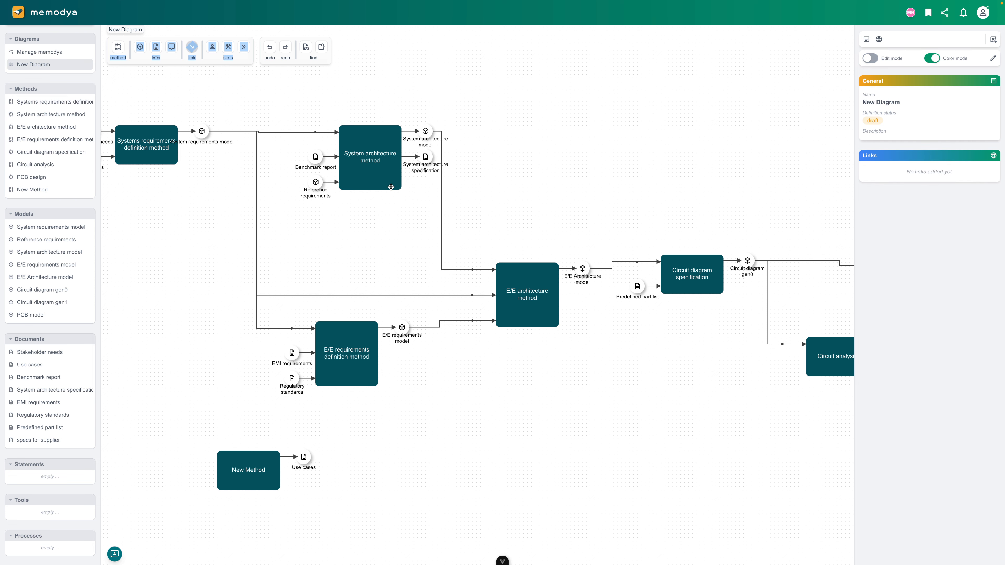
Turn edit mode on for the System architecture method, deselect the method, and turn edit mode off again.
{"action": "left_click", "coordinate": [377, 172]}
{"action": "left_click", "coordinate": [872, 59]}
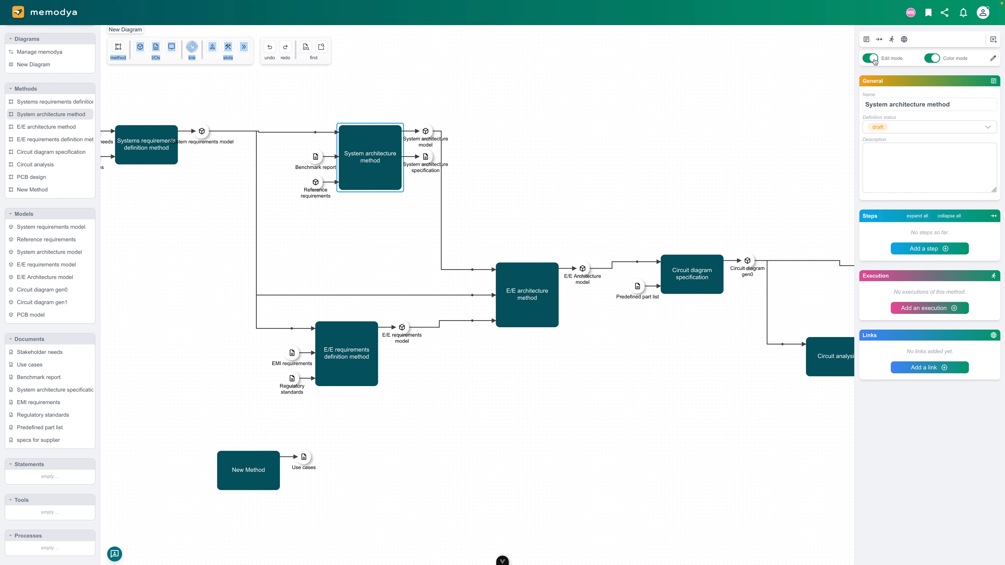
{"action": "left_click", "coordinate": [708, 110]}
{"action": "left_click", "coordinate": [871, 59]}
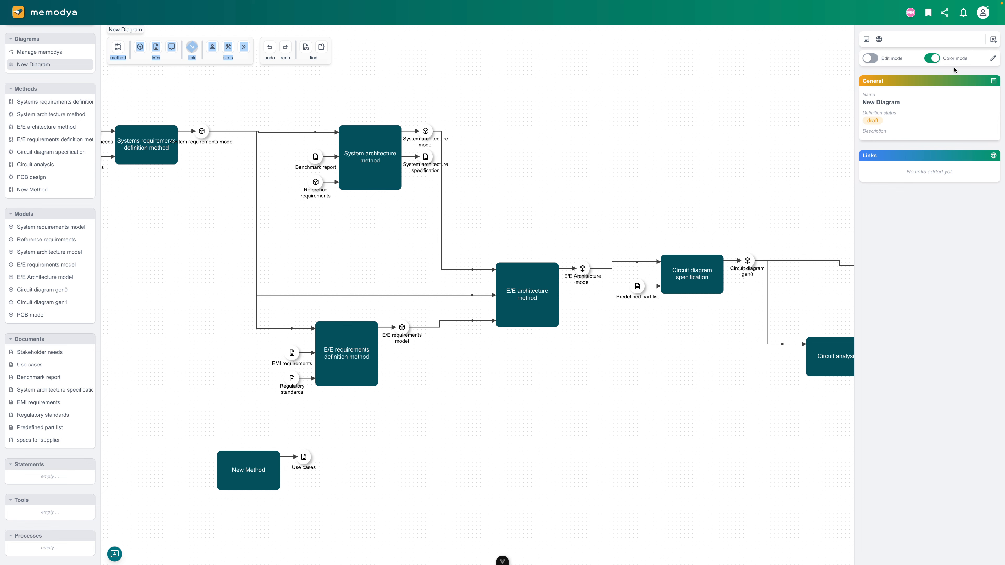
Show the System architecture method's details and turn off color mode.
{"action": "left_click", "coordinate": [359, 162]}
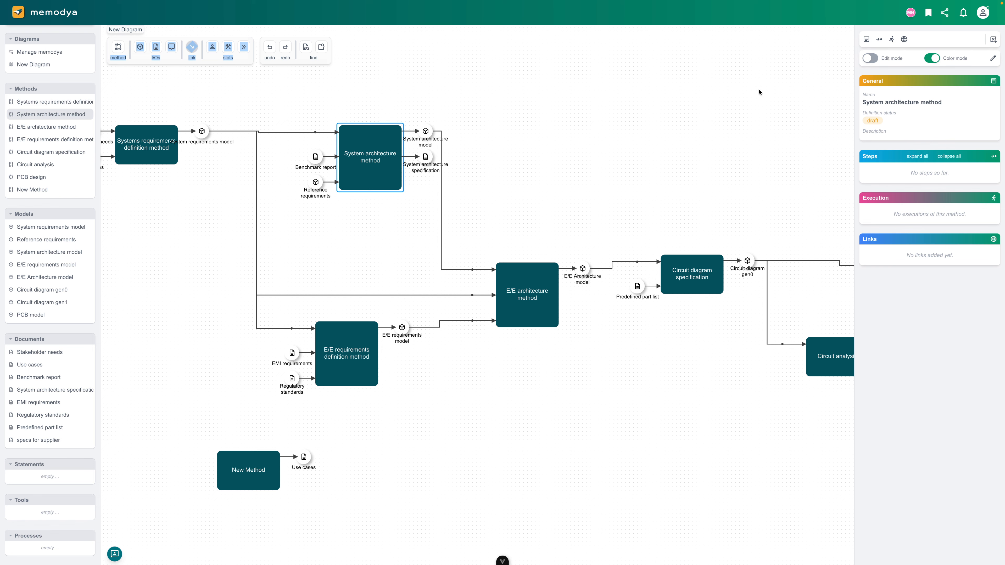
{"action": "left_click", "coordinate": [932, 58]}
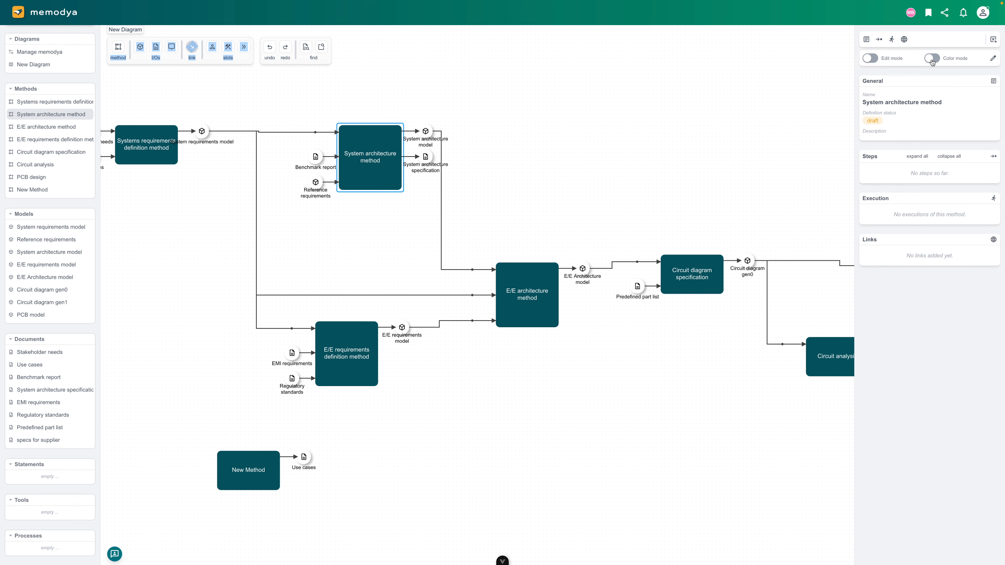
Turn color mode back on and deselect the System architecture method to show the diagram's own details.
{"action": "scroll", "coordinate": [654, 146], "scroll_direction": "up", "scroll_amount": 1}
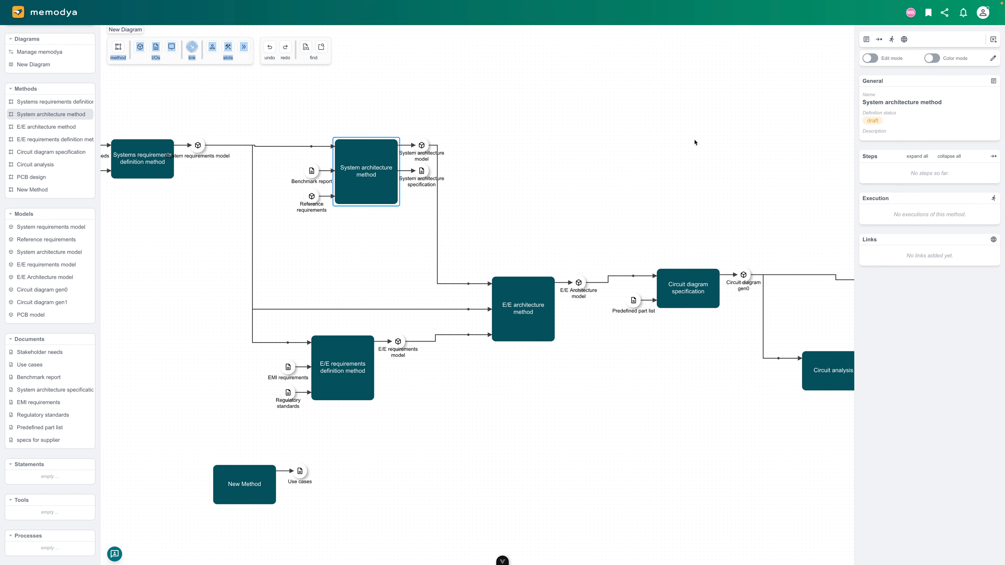
{"action": "left_click", "coordinate": [927, 58]}
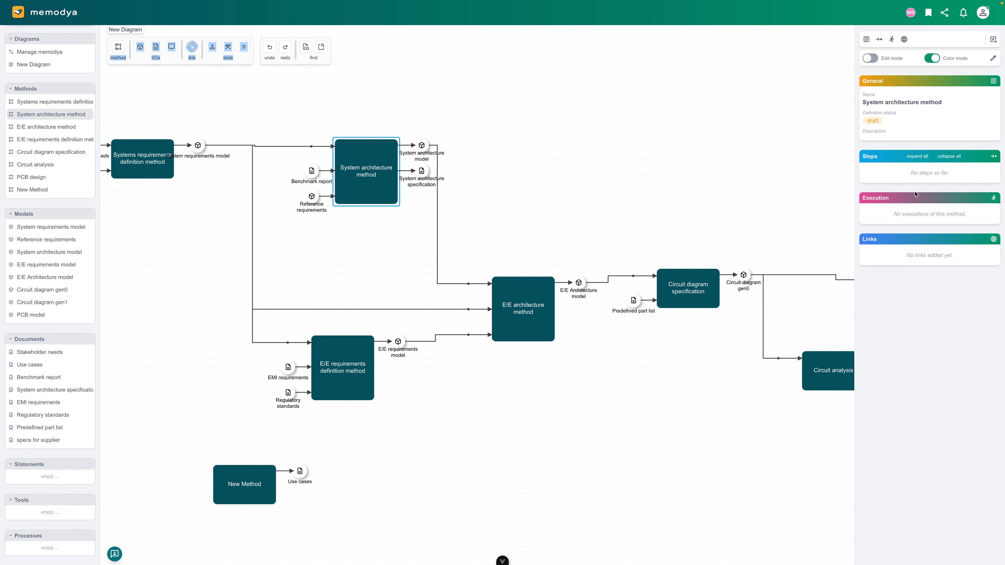
{"action": "left_click", "coordinate": [622, 153]}
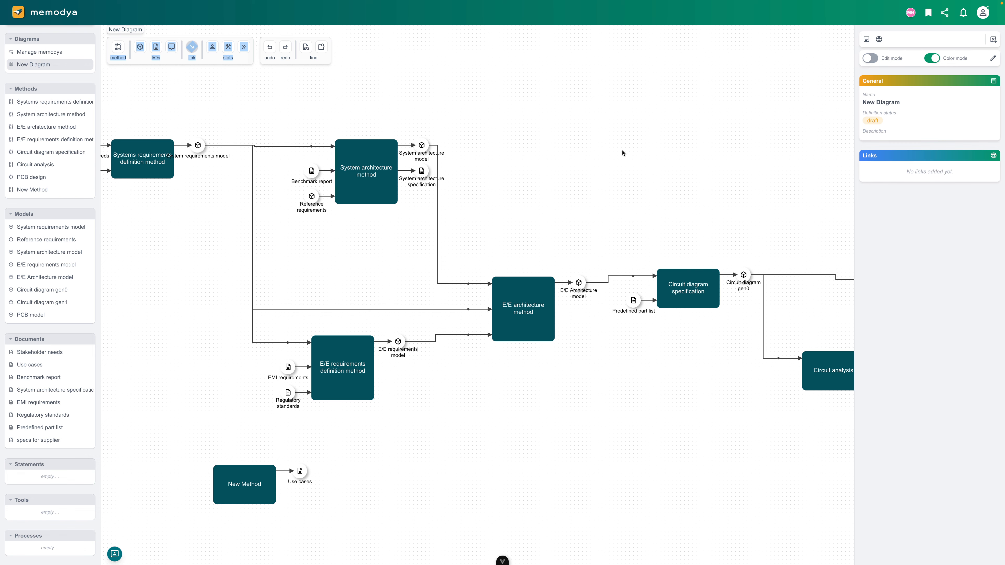
{"action": "left_click_drag", "start_coordinate": [337, 237], "coordinate": [399, 218]}
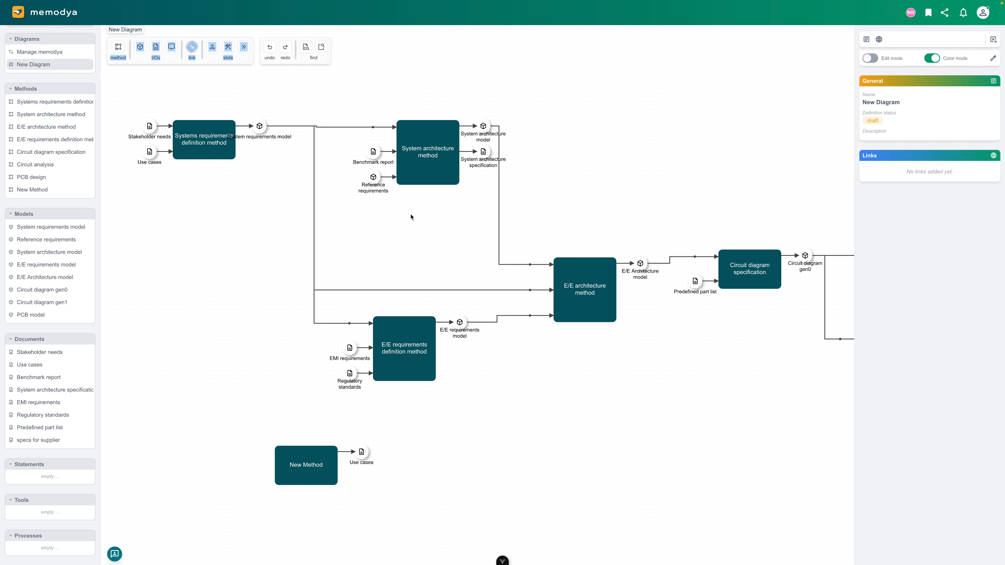
Open the chat, view the sharing options of the Demo memo, and dismiss them without inviting anyone.
{"action": "left_click", "coordinate": [116, 554]}
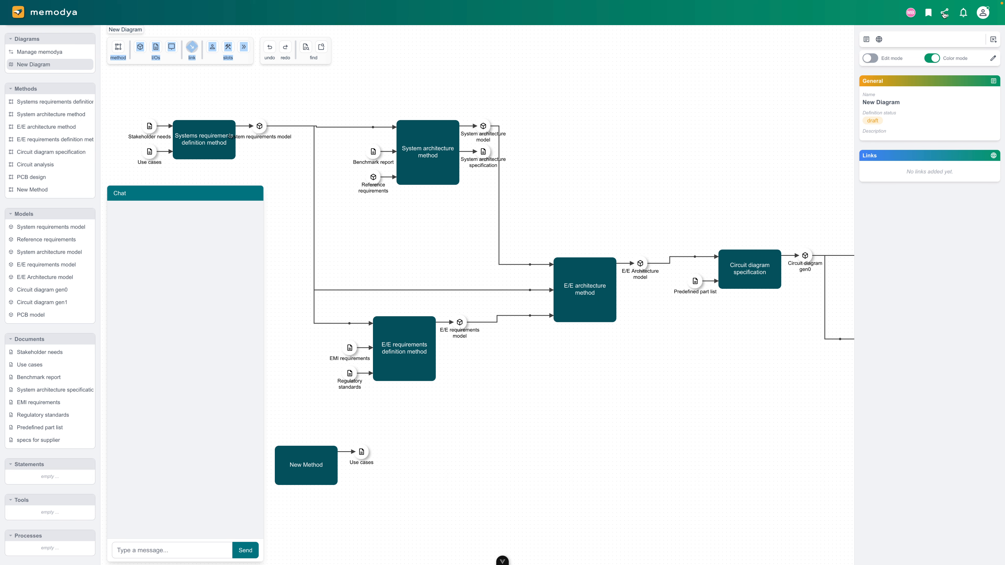
{"action": "left_click", "coordinate": [945, 13]}
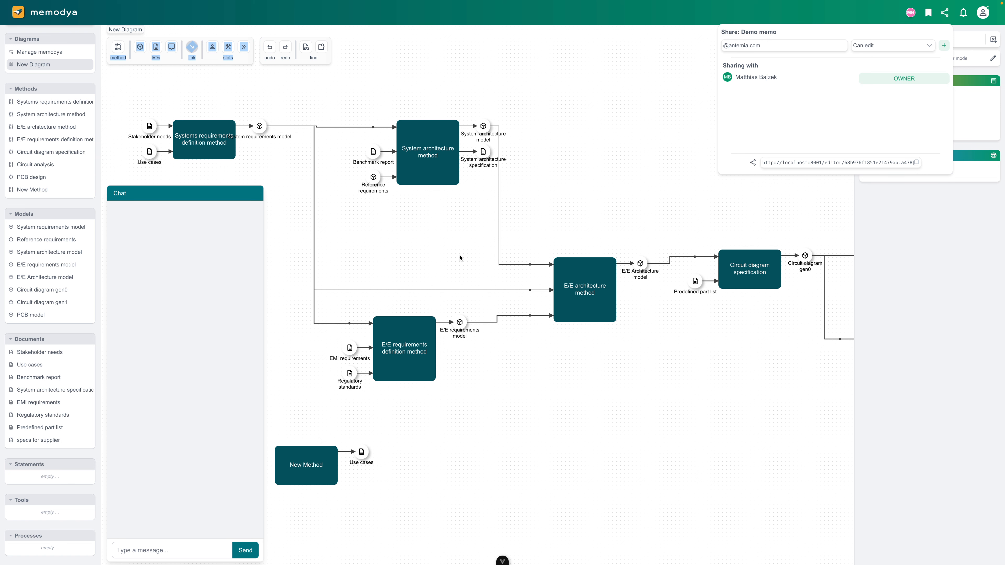
{"action": "left_click", "coordinate": [542, 225]}
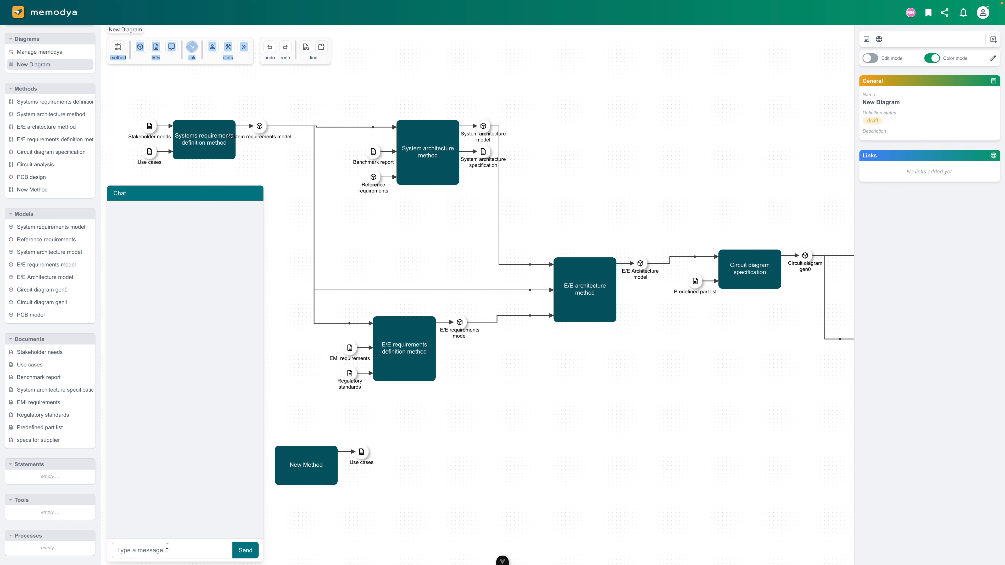
Send the message "Hi" in the chat and close the chat.
{"action": "left_click", "coordinate": [167, 548]}
{"action": "type", "text": "Hi"}
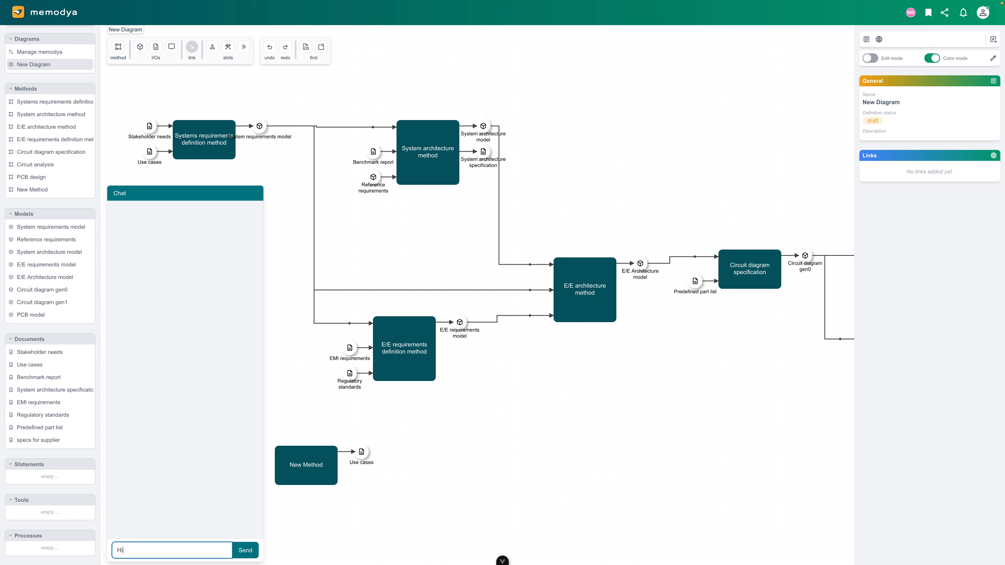
{"action": "key", "text": "Return"}
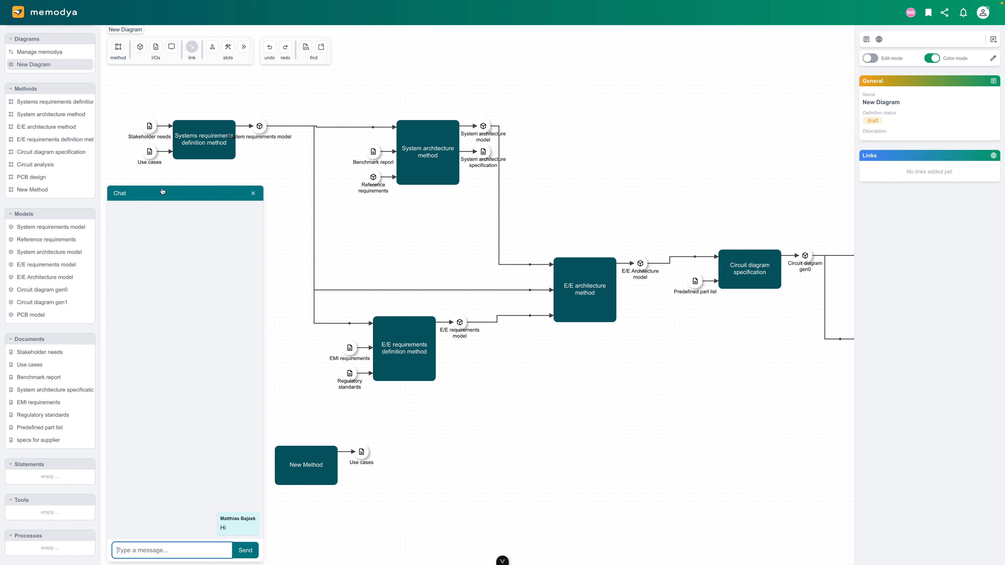
{"action": "left_click", "coordinate": [162, 193]}
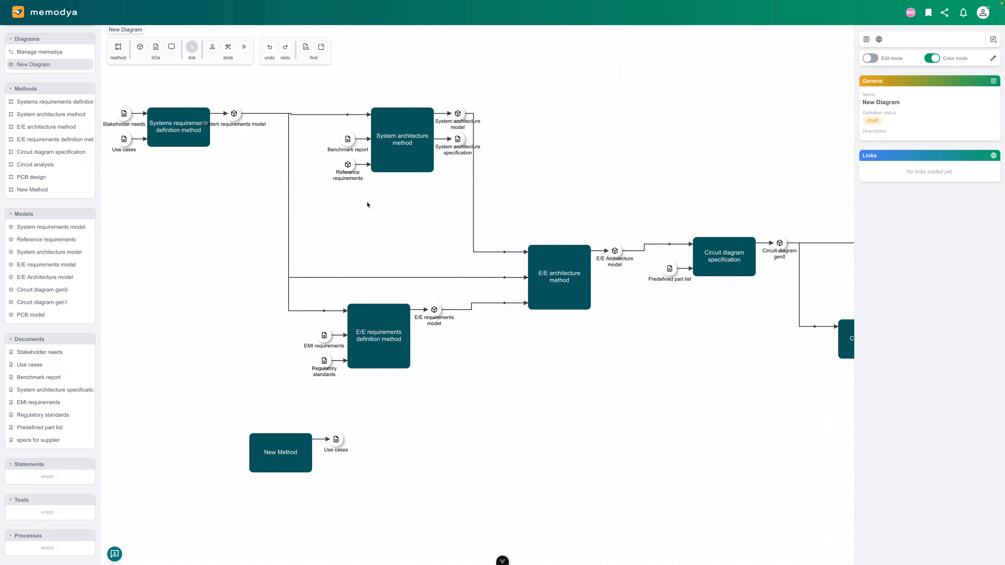
Show the details and steps of the Systems requirements definition method.
{"action": "mouse_move", "coordinate": [367, 203]}
{"action": "left_mouse_down"}
{"action": "mouse_move", "coordinate": [458, 205]}
{"action": "mouse_move", "coordinate": [371, 193]}
{"action": "mouse_move", "coordinate": [368, 203]}
{"action": "left_mouse_up"}
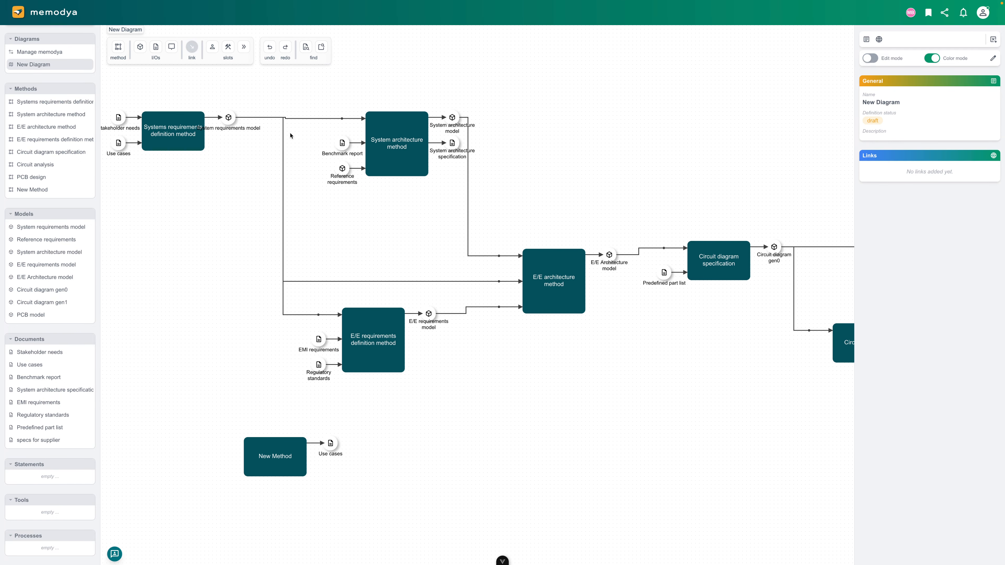
{"action": "left_click", "coordinate": [184, 125]}
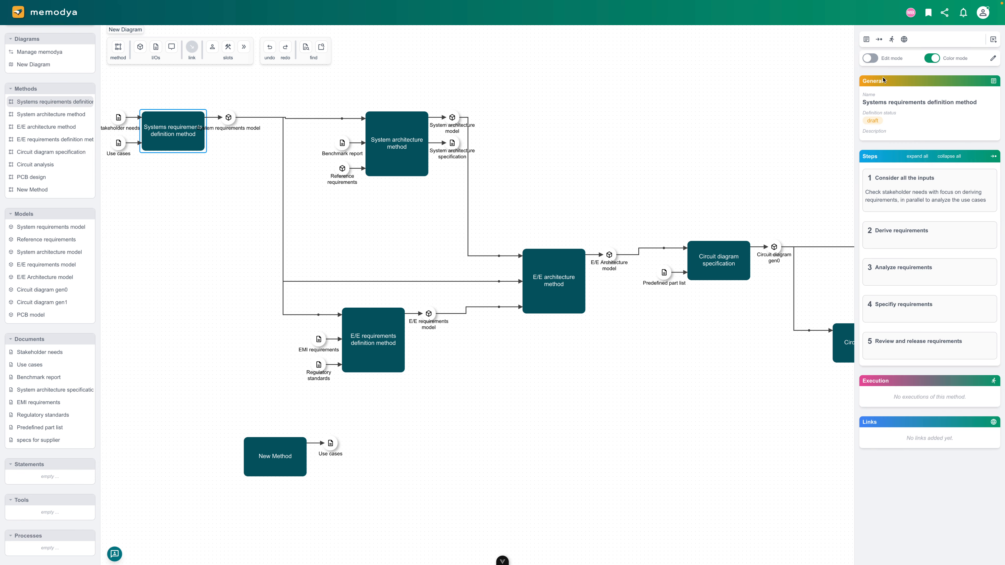